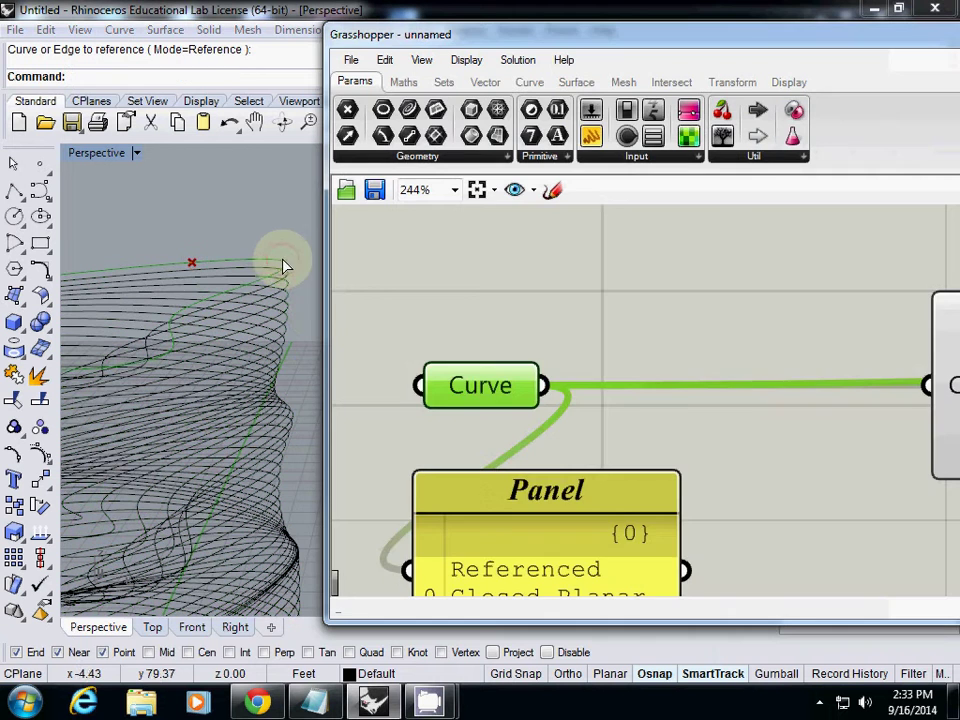
Step: Select all the tower's curves and create a solid world-aligned bounding box around them
scroll(437, 378, down, 2)
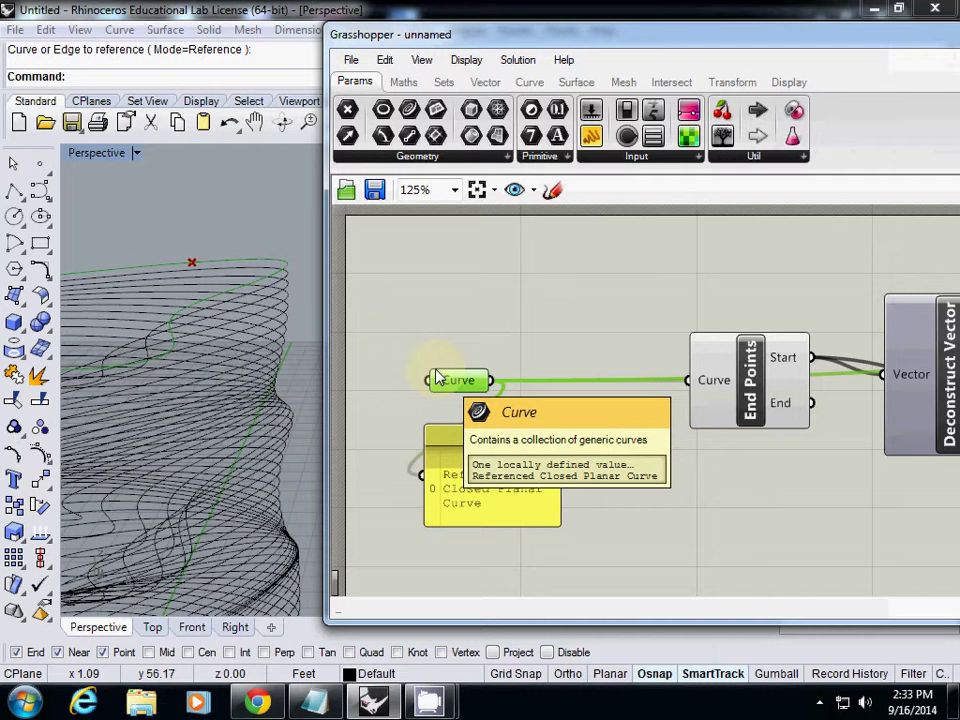
scroll(528, 320, down, 4)
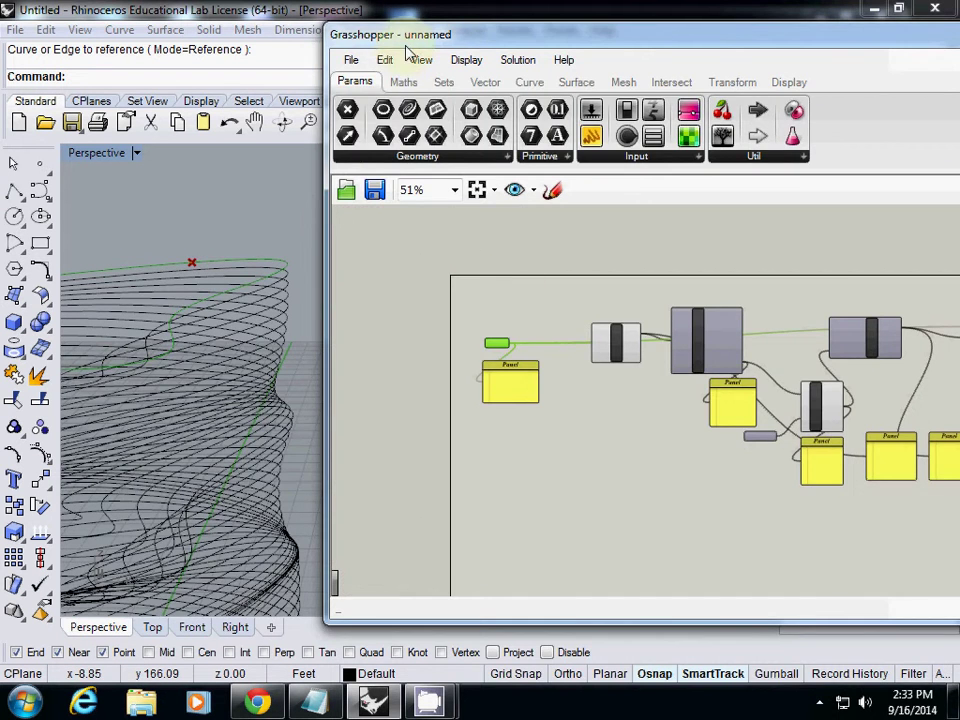
drag(410, 45, 668, 268)
right_drag(560, 268, 370, 268)
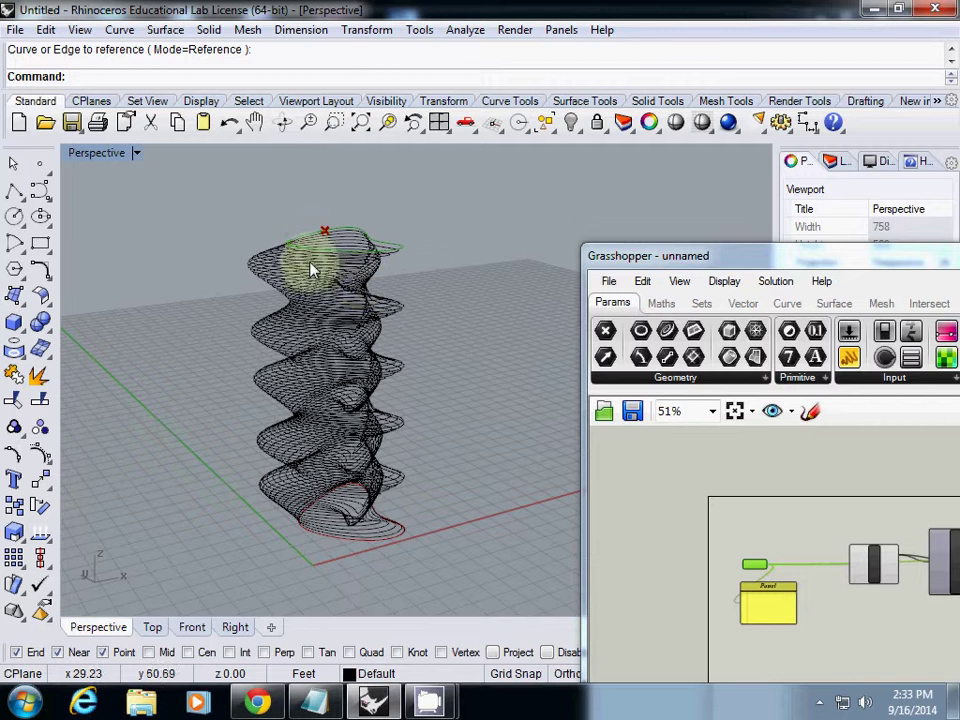
drag(214, 210, 463, 585)
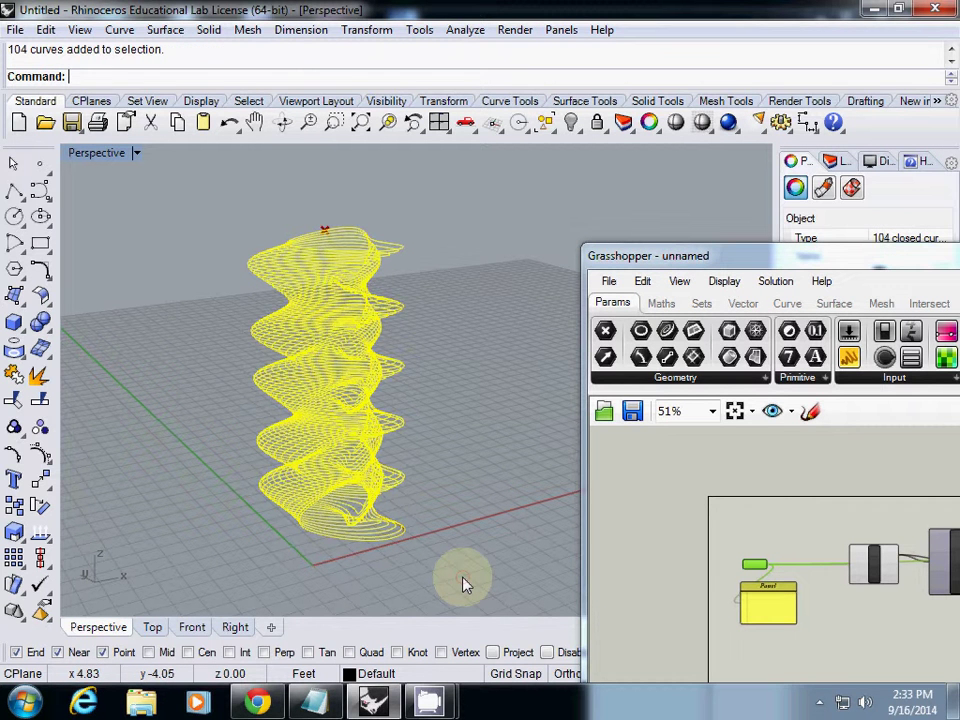
text(BoundingBox)
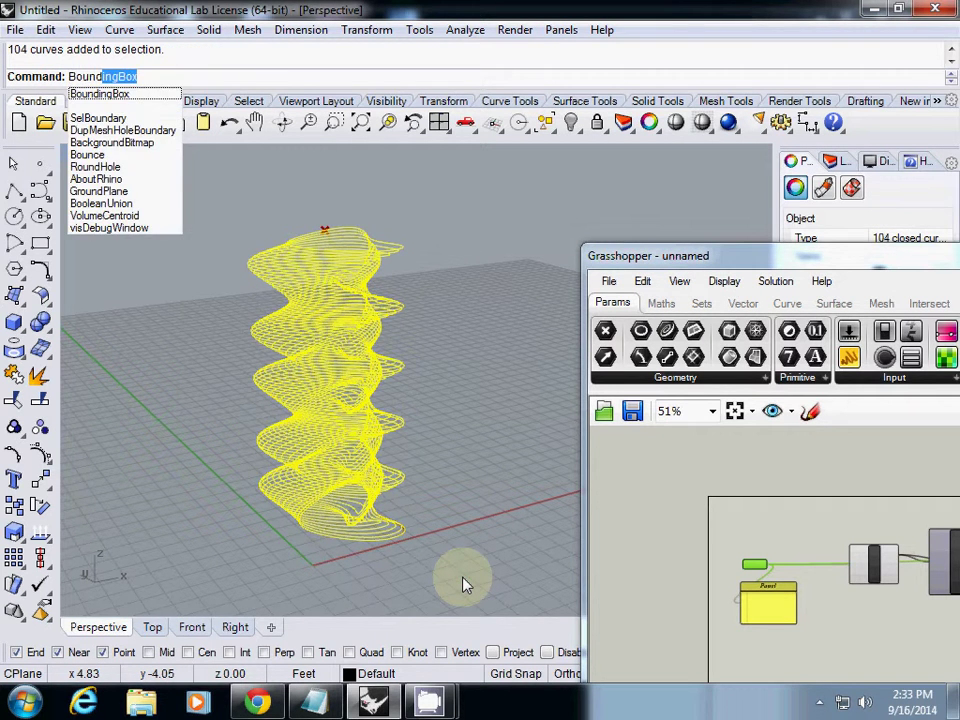
key(Return)
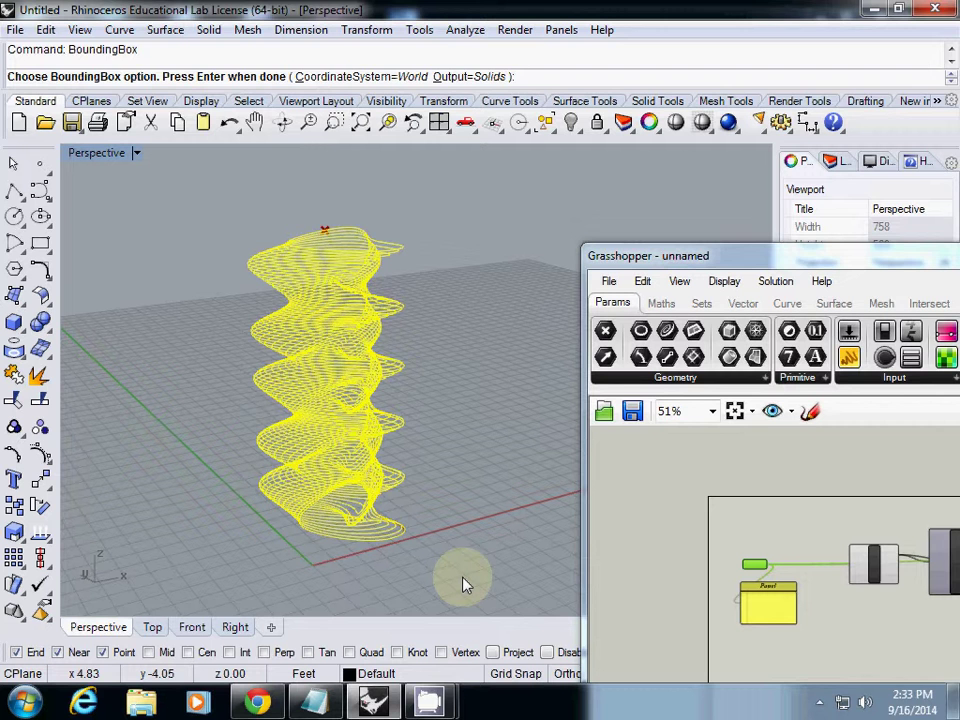
key(Return)
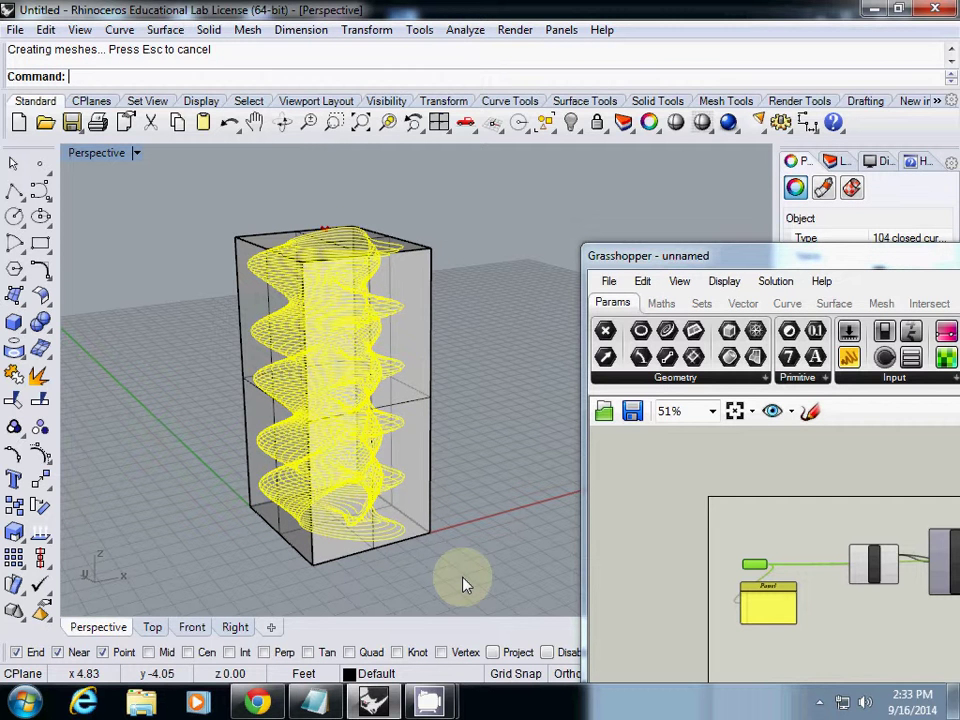
Step: Add a linear dimension along the front bottom edge of the bounding box, placed just in front of it
right_drag(405, 428, 350, 404)
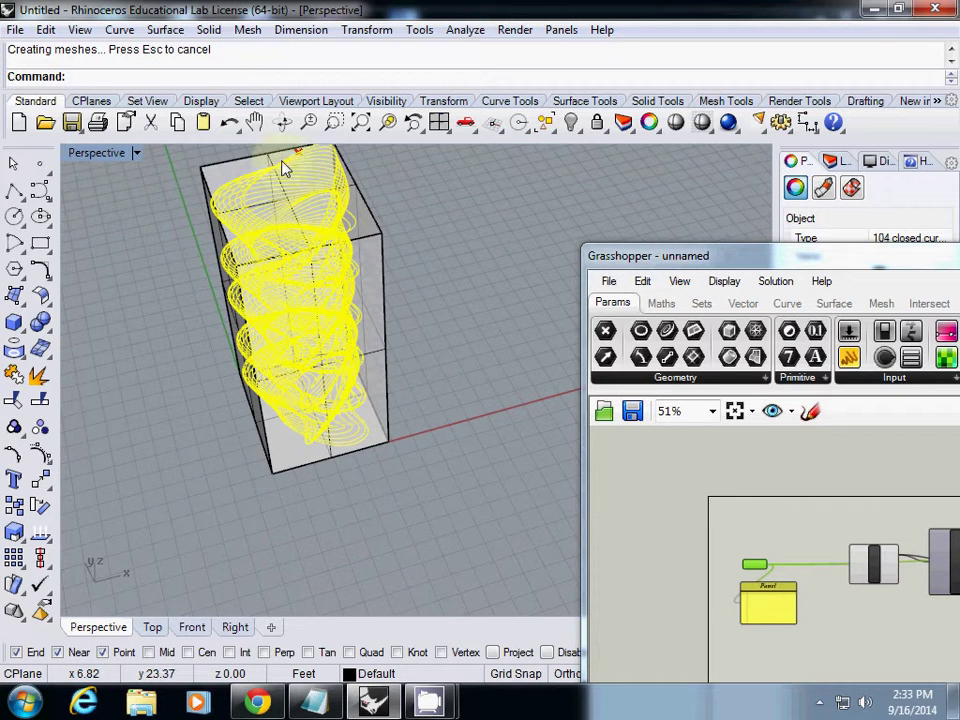
click(301, 29)
click(321, 51)
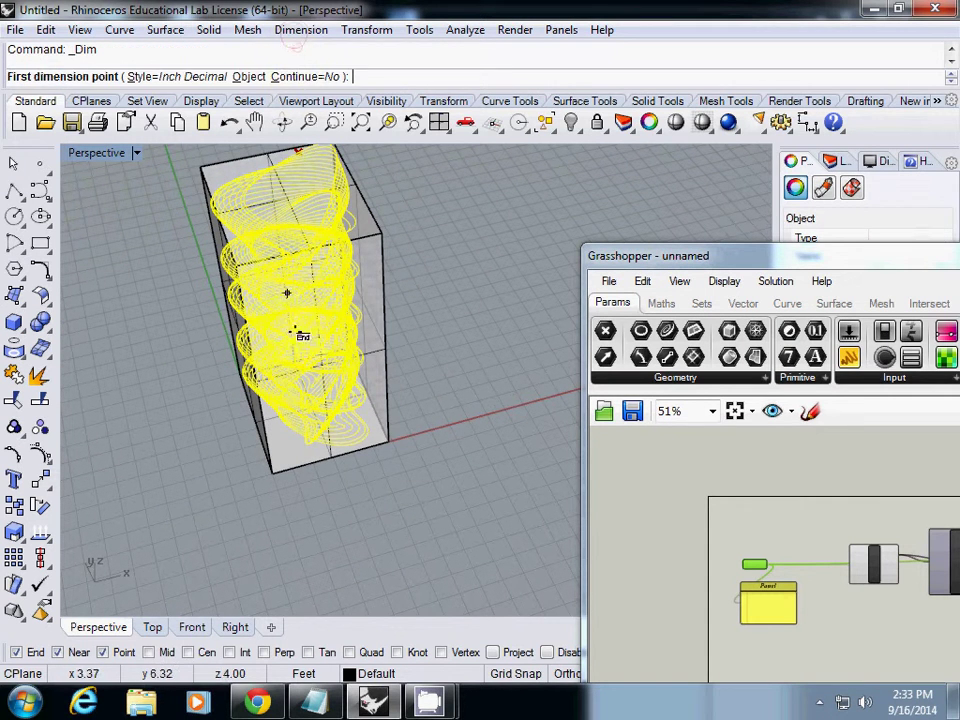
click(279, 472)
click(390, 442)
click(343, 510)
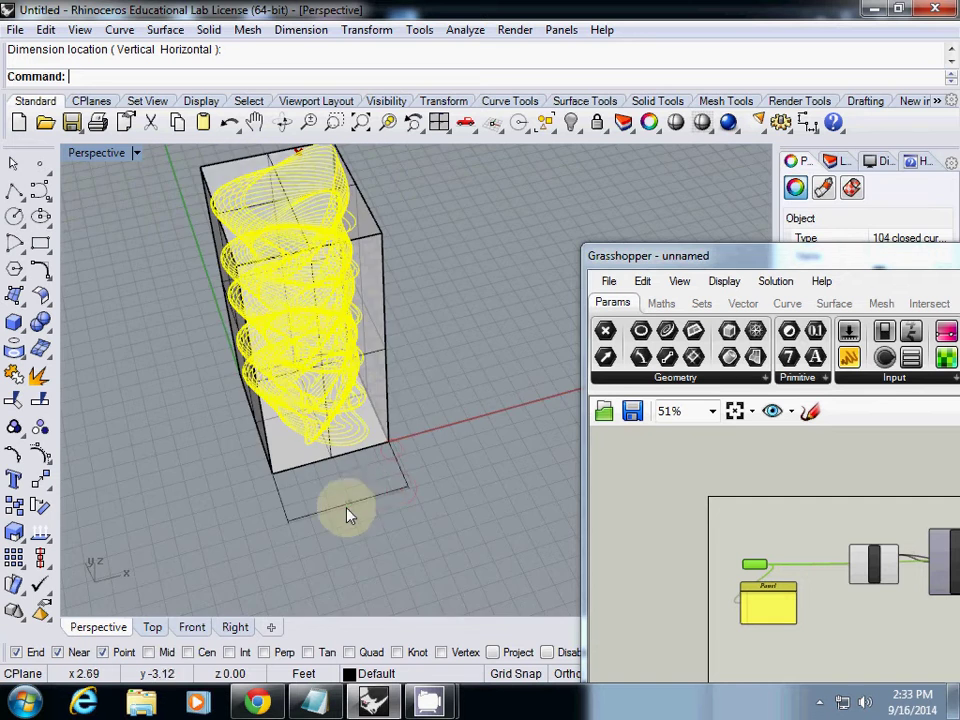
scroll(343, 508, up, 5)
scroll(346, 501, down, 5)
Step: Add a linear dimension along the bounding box's bottom side edge parallel to the Y axis, placed outside the box
right_drag(346, 501, 317, 424)
click(301, 29)
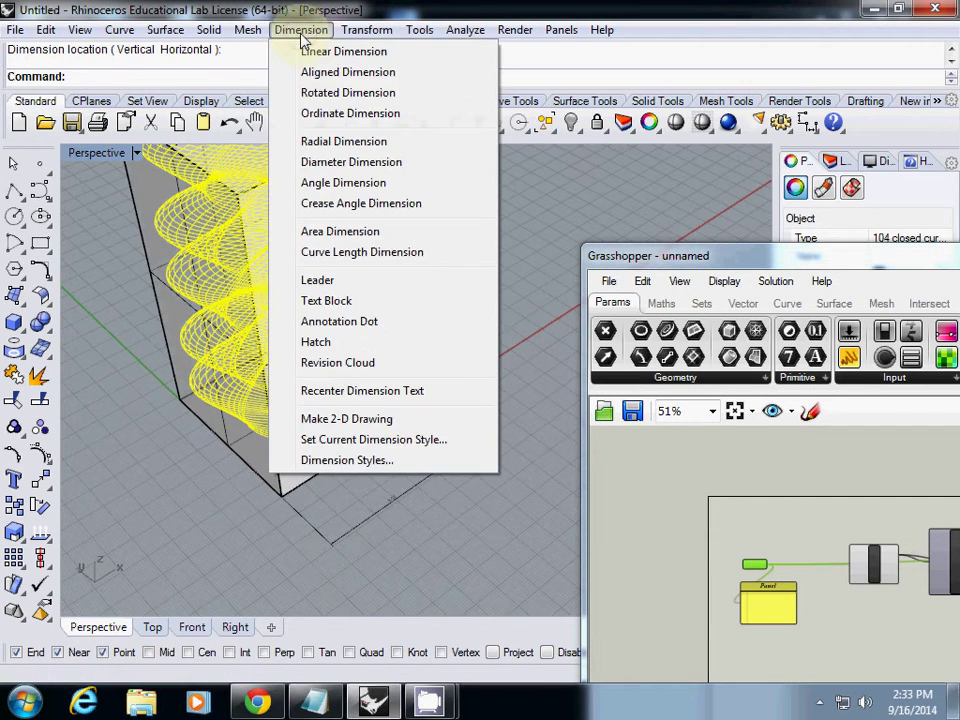
click(279, 50)
click(172, 400)
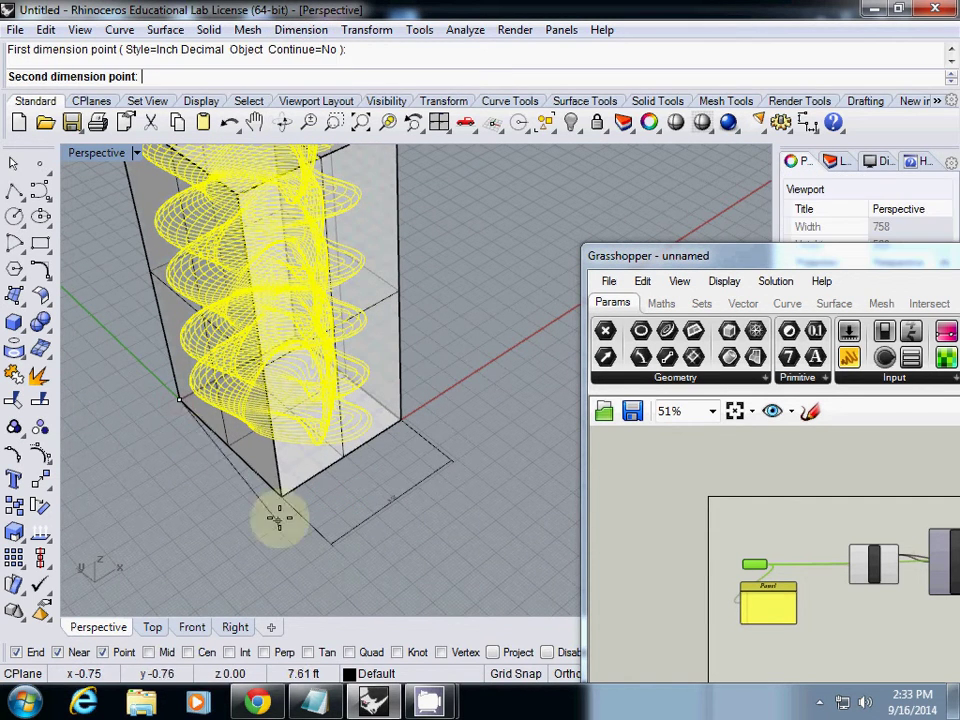
click(281, 495)
click(214, 536)
scroll(168, 507, up, 3)
scroll(168, 505, up, 3)
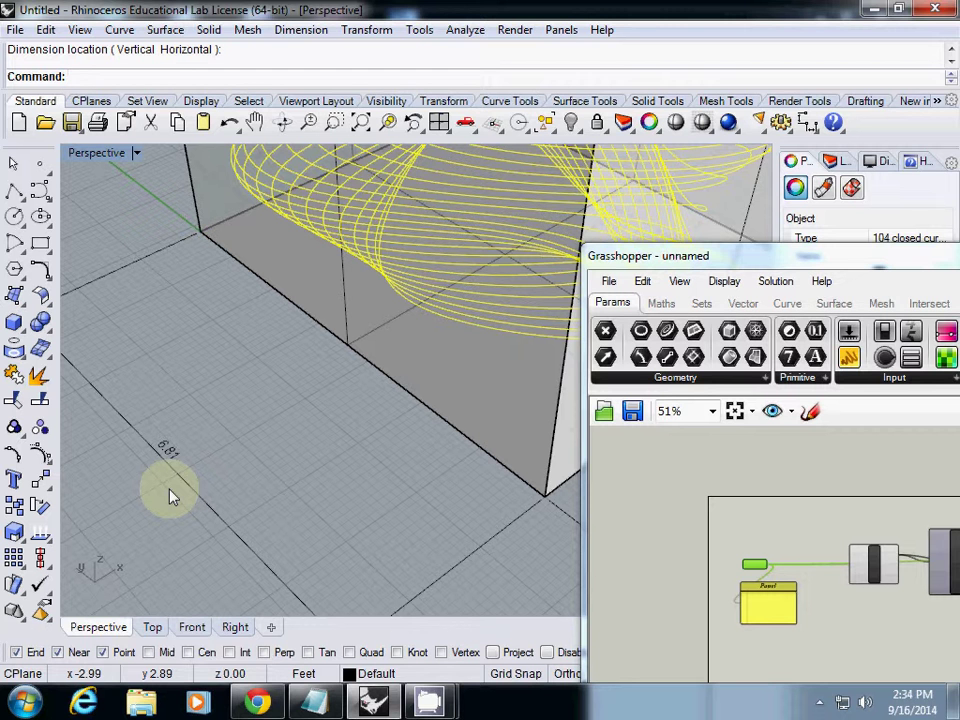
right_drag(170, 495, 435, 403)
Step: Add a number slider set to 7 above Deconstruct Vector and connect it to the X component of Vector XYZ
drag(659, 256, 210, 143)
scroll(546, 448, up, 4)
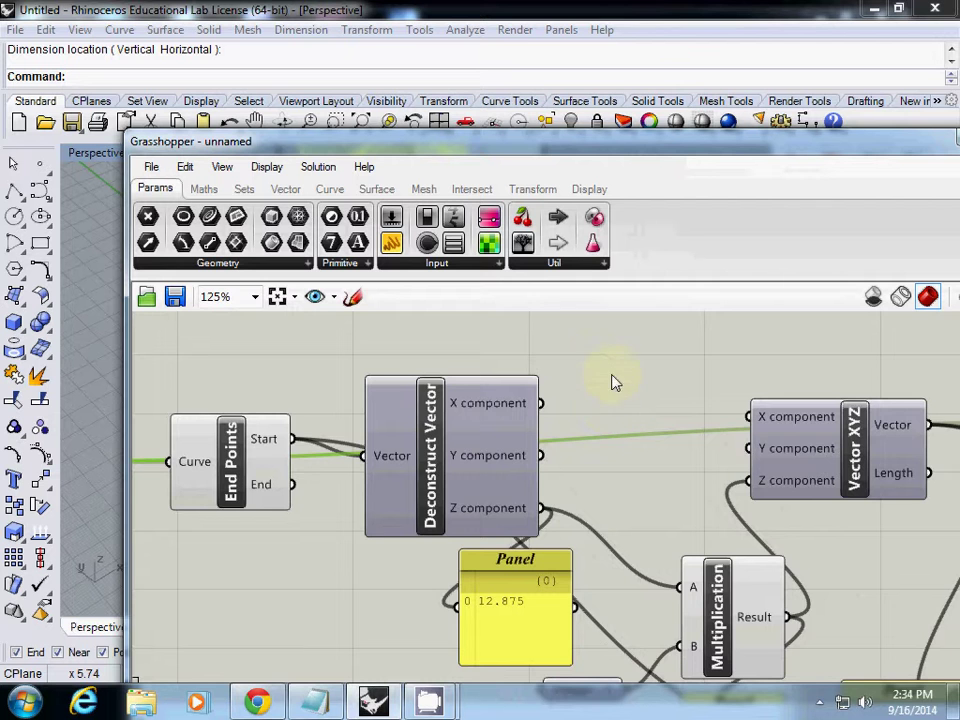
mouse_move(600, 377)
right_down()
mouse_move(754, 375)
mouse_move(586, 391)
right_up()
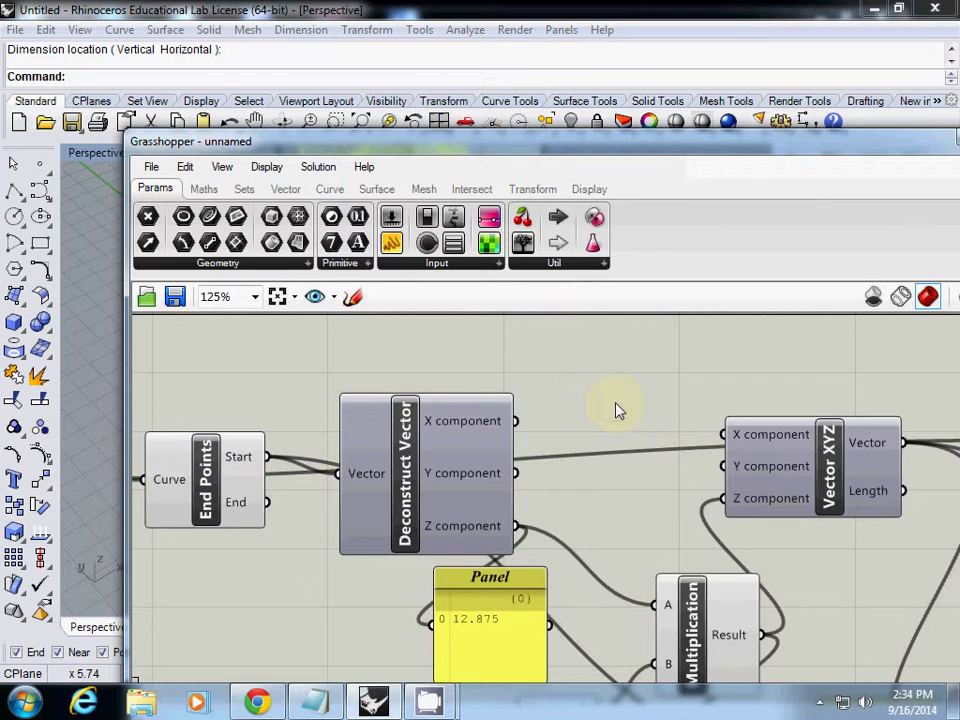
double_click(617, 410)
text(7)
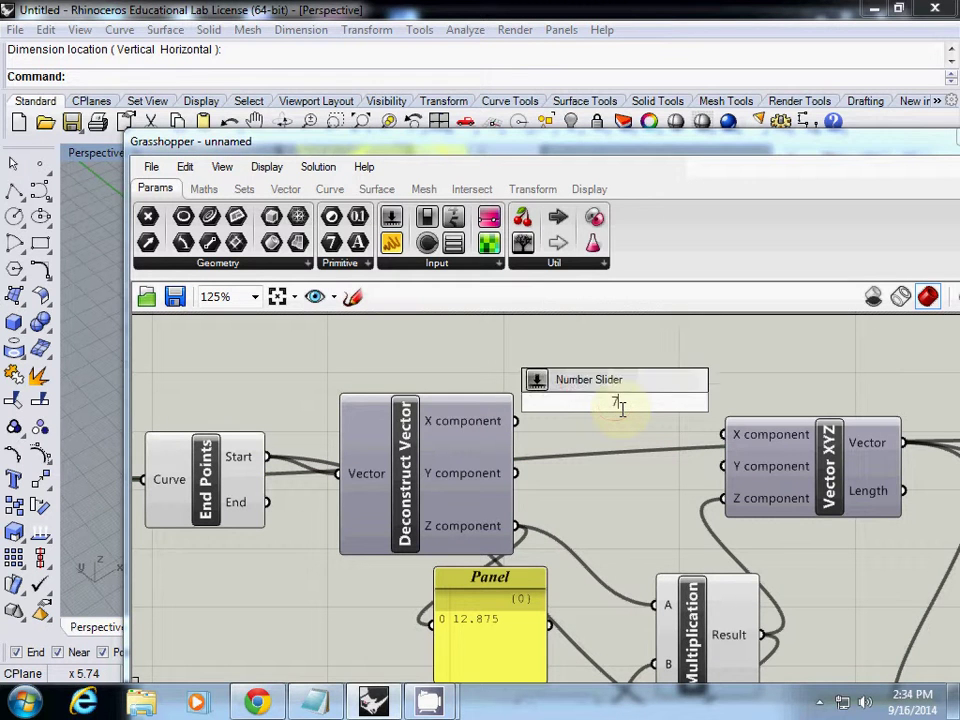
key(Return)
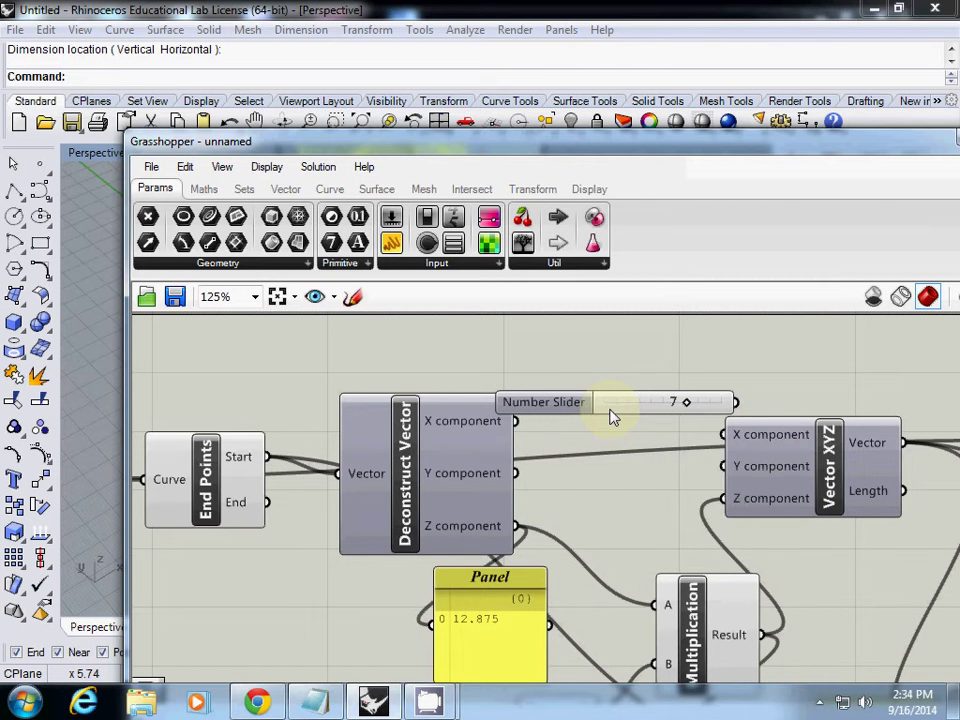
drag(617, 414, 563, 367)
right_click(563, 367)
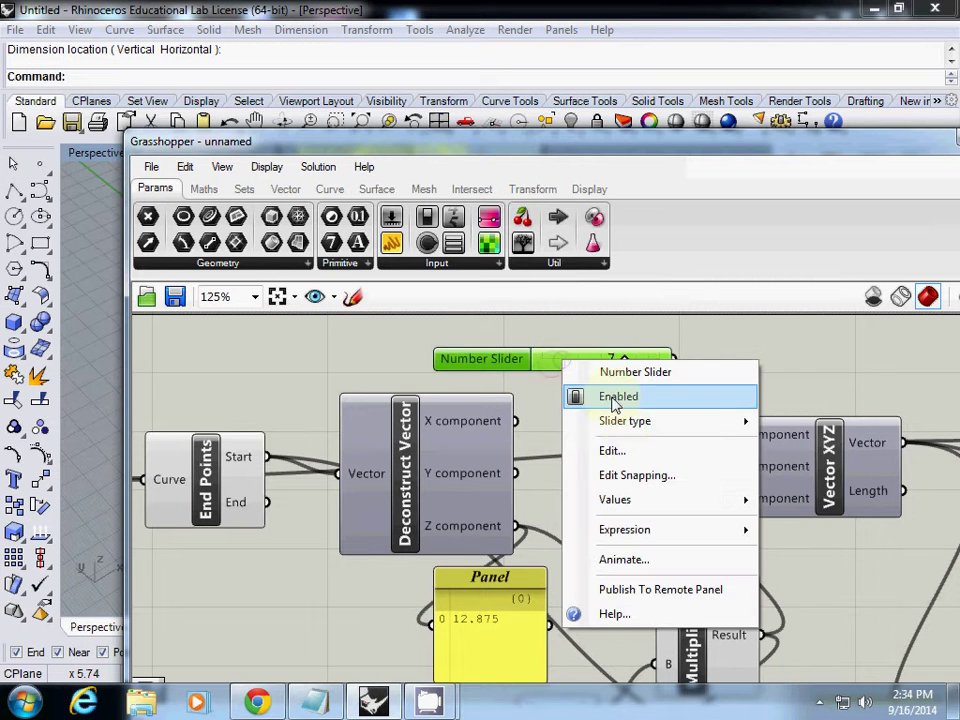
mouse_move(632, 421)
click(761, 369)
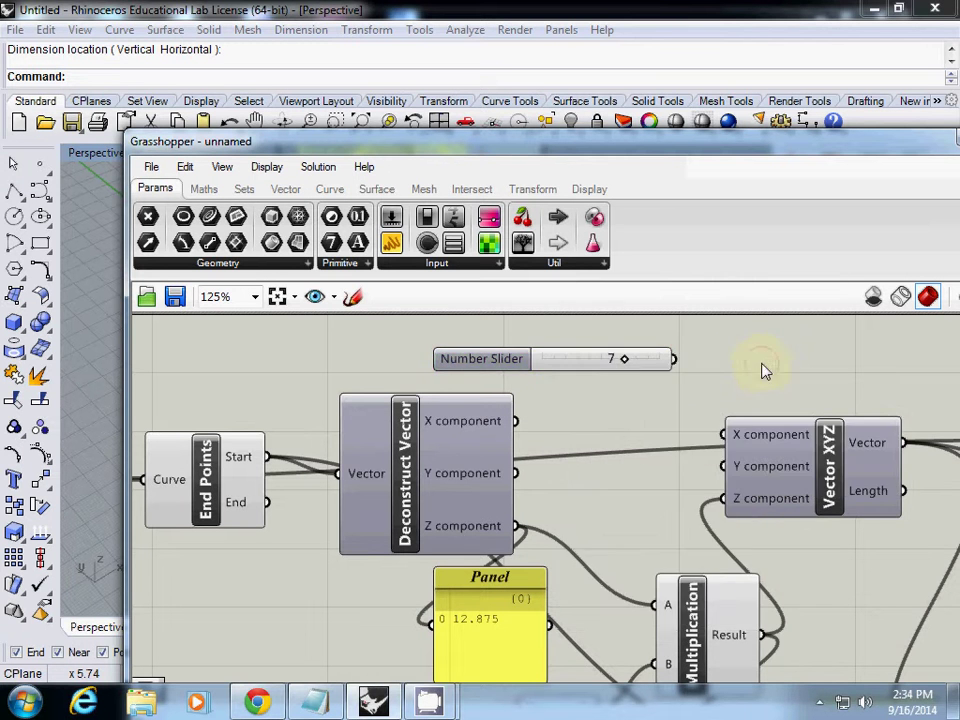
drag(674, 360, 723, 435)
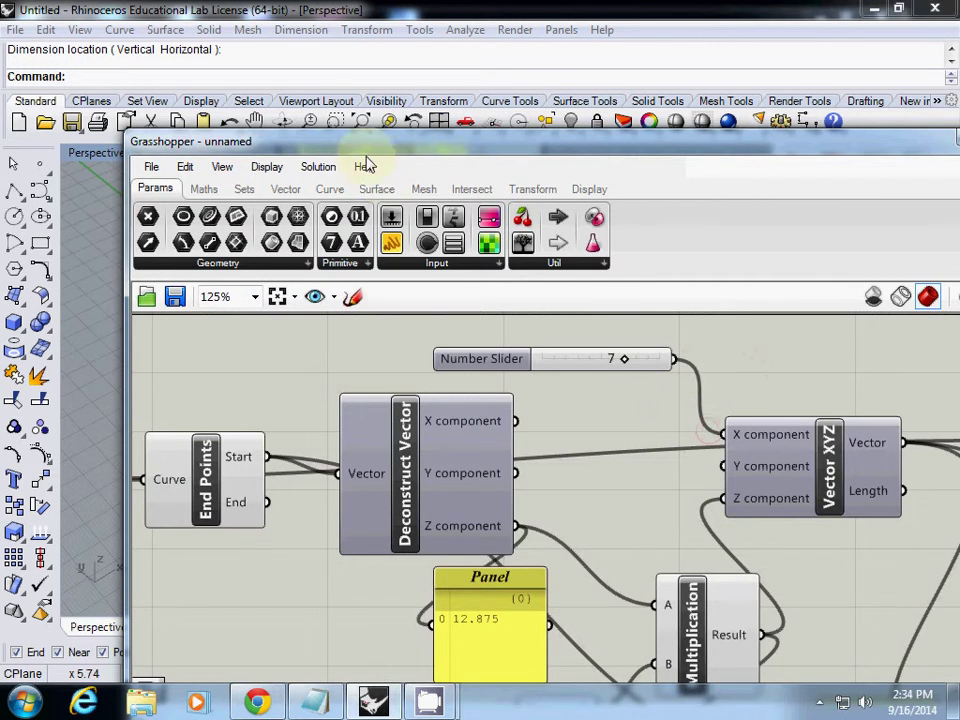
Step: Reference all the tower's curves as multiple curves in the Grasshopper Curve parameter
drag(364, 150, 722, 234)
scroll(700, 500, down, 3)
right_drag(337, 352, 290, 380)
scroll(310, 395, up, 3)
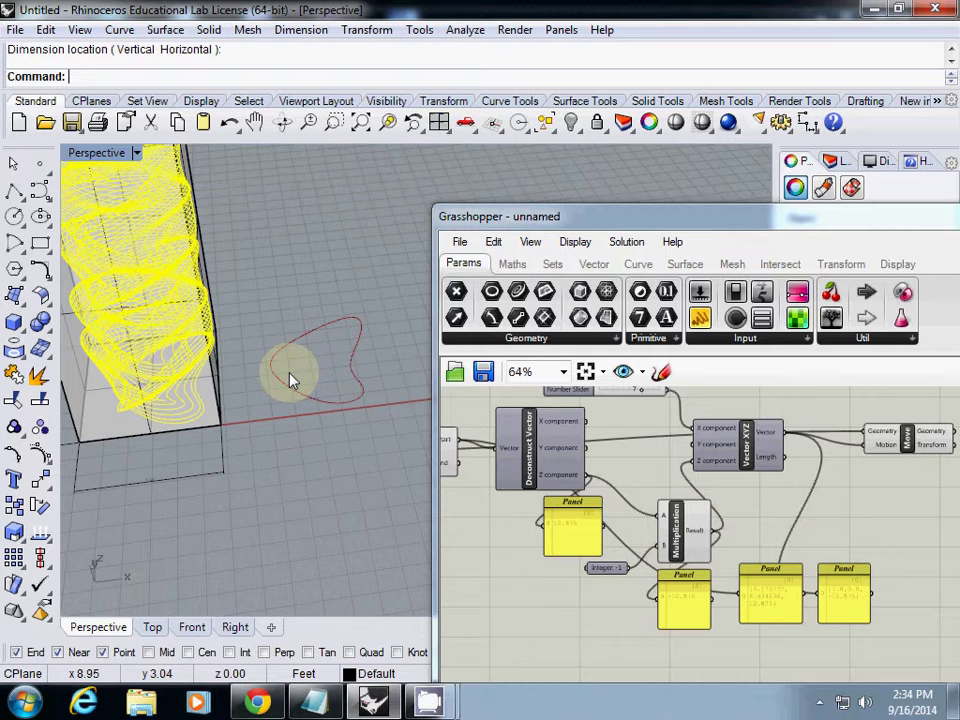
scroll(290, 380, down, 5)
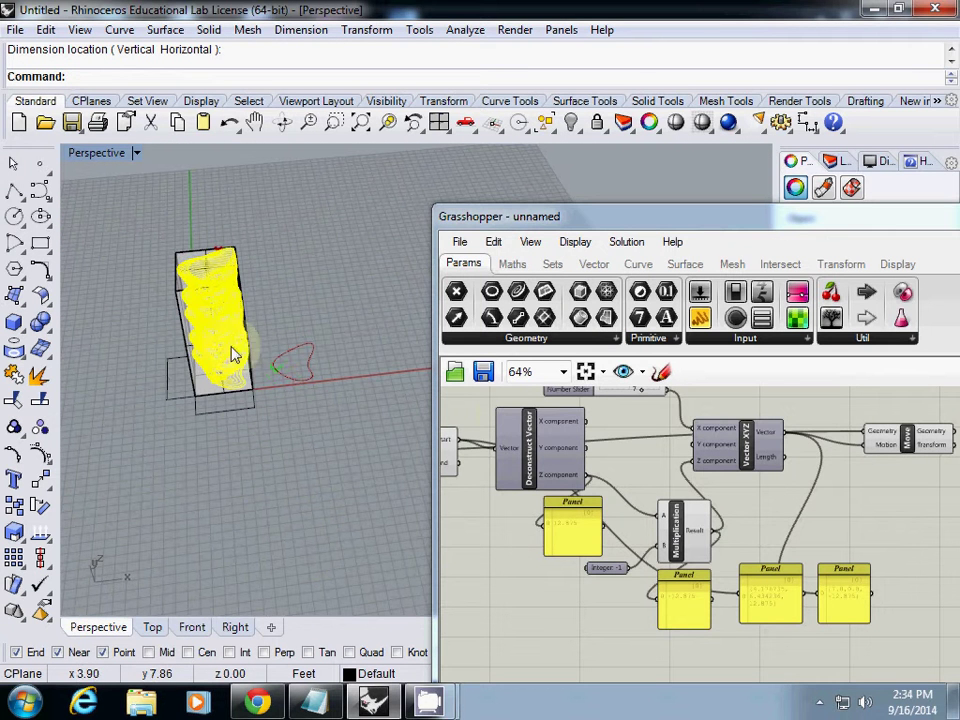
right_drag(528, 404, 600, 478)
scroll(525, 520, up, 5)
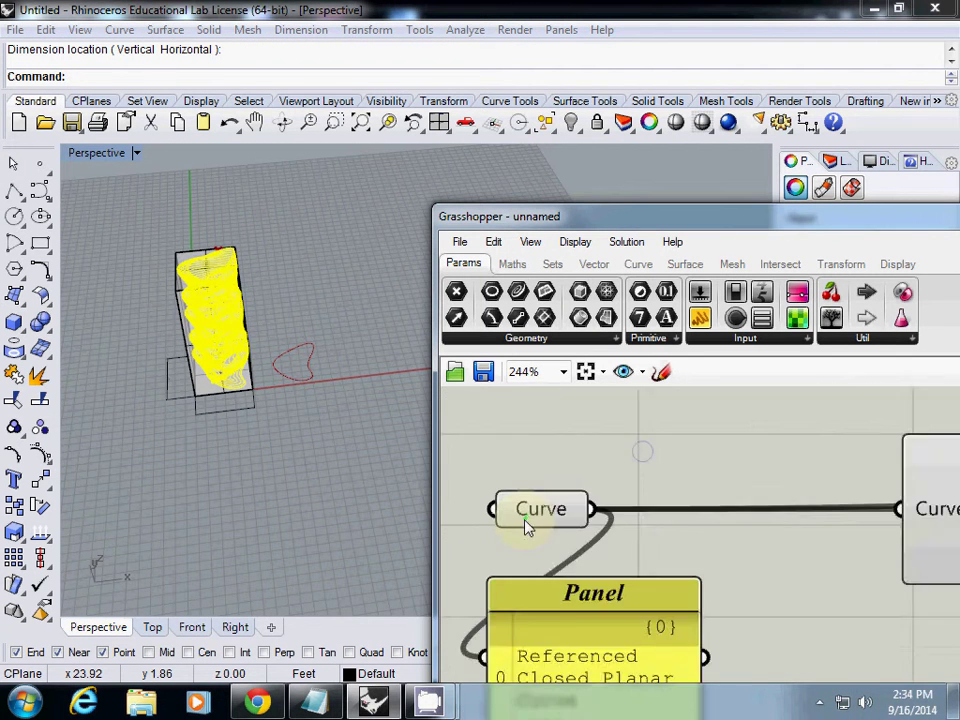
right_click(531, 517)
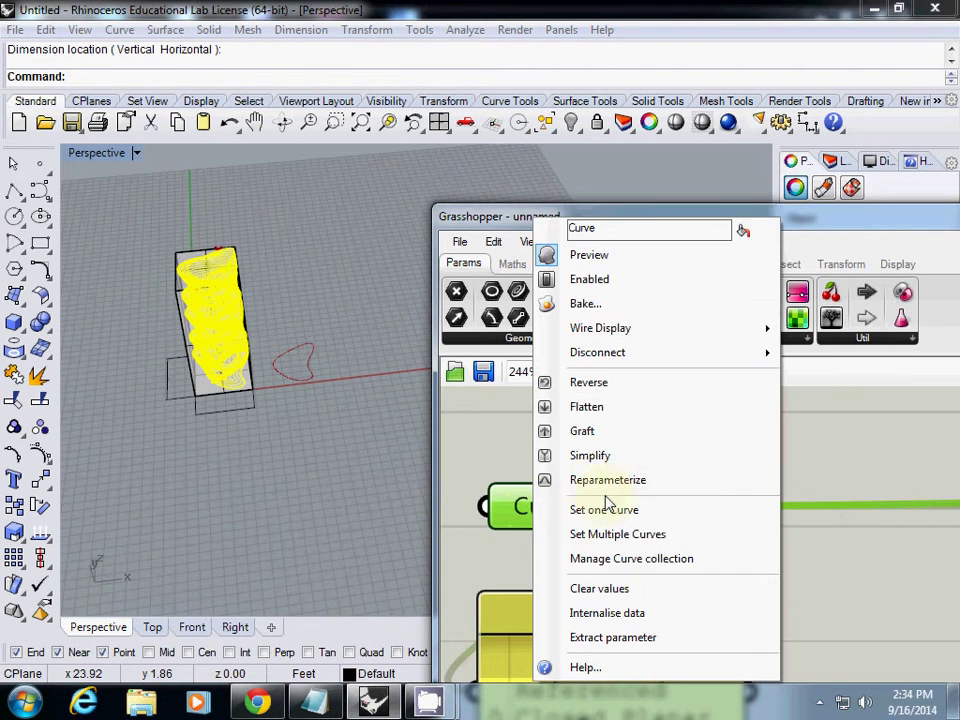
click(617, 534)
drag(171, 300, 268, 448)
key(Return)
right_click(290, 425)
right_drag(296, 418, 285, 321)
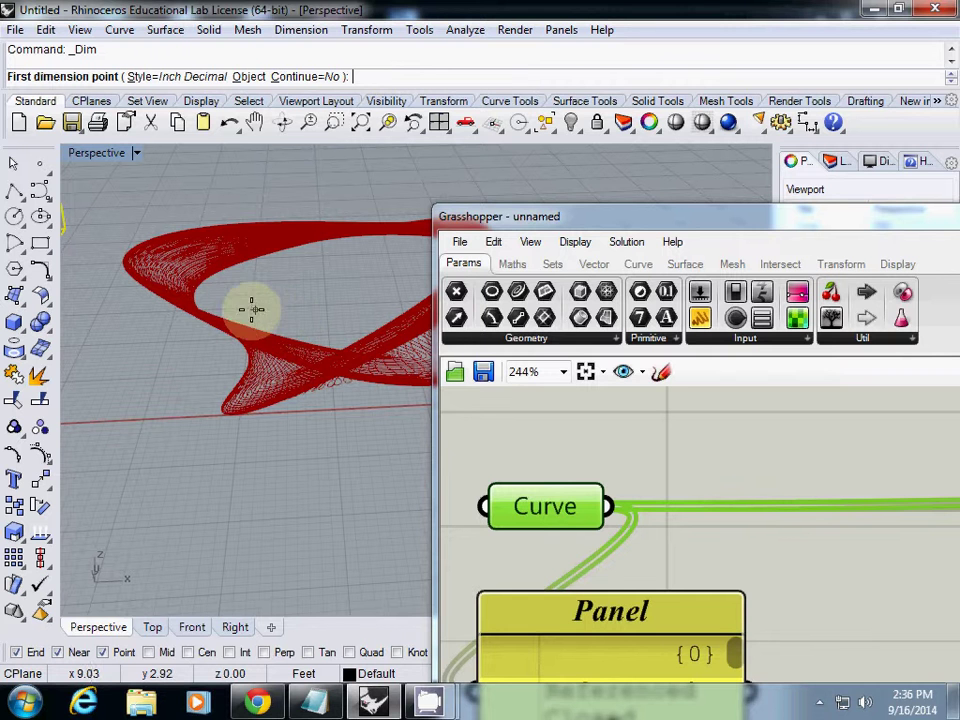
Step: Shift the number slider slightly higher above the Deconstruct Vector component
drag(611, 218, 398, 92)
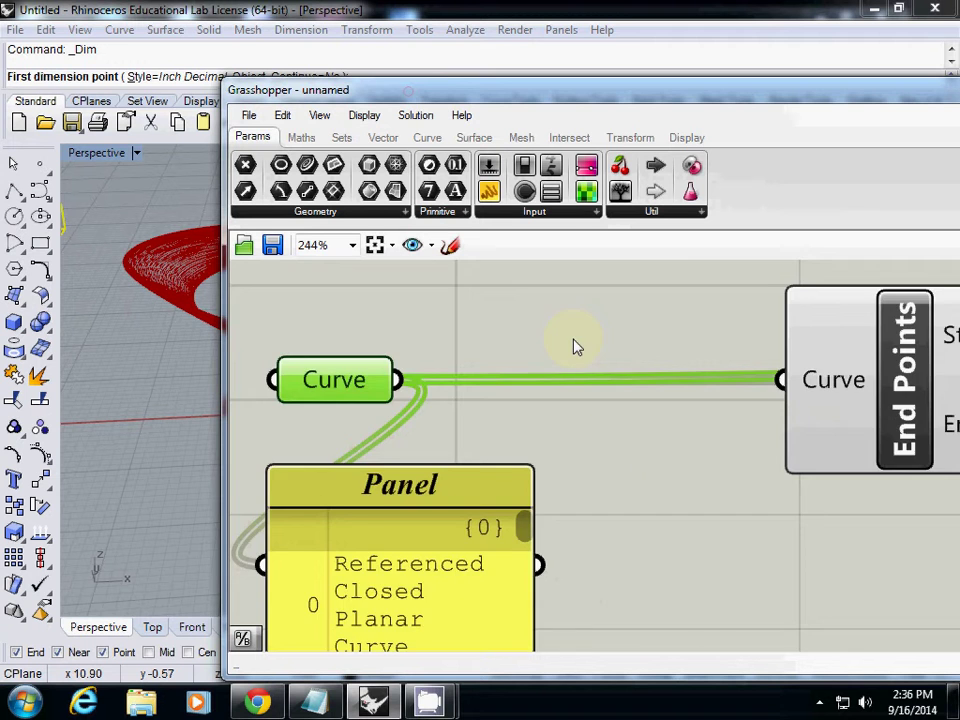
right_drag(632, 454, 514, 443)
scroll(514, 443, down, 5)
right_drag(660, 478, 448, 506)
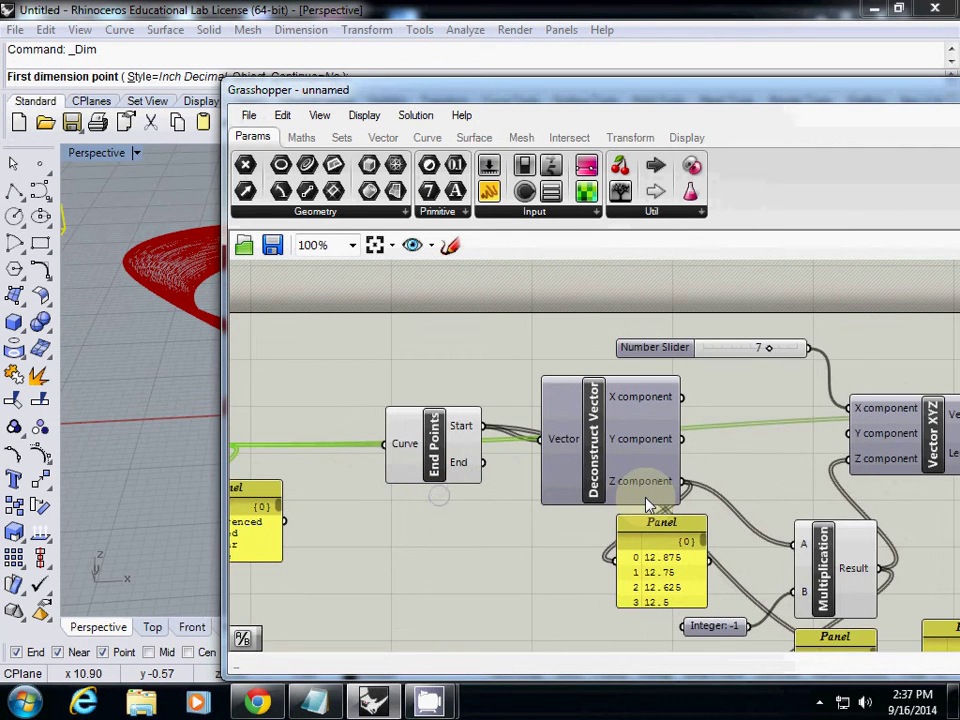
mouse_move(647, 505)
right_drag(553, 519, 491, 519)
right_click(490, 295)
click(663, 398)
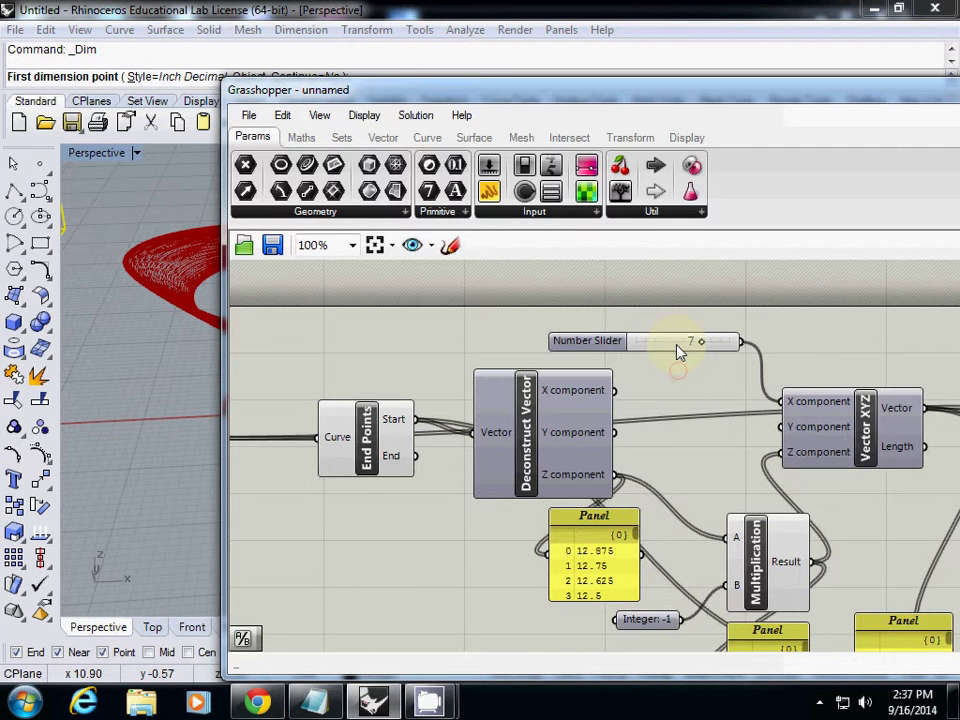
click(674, 330)
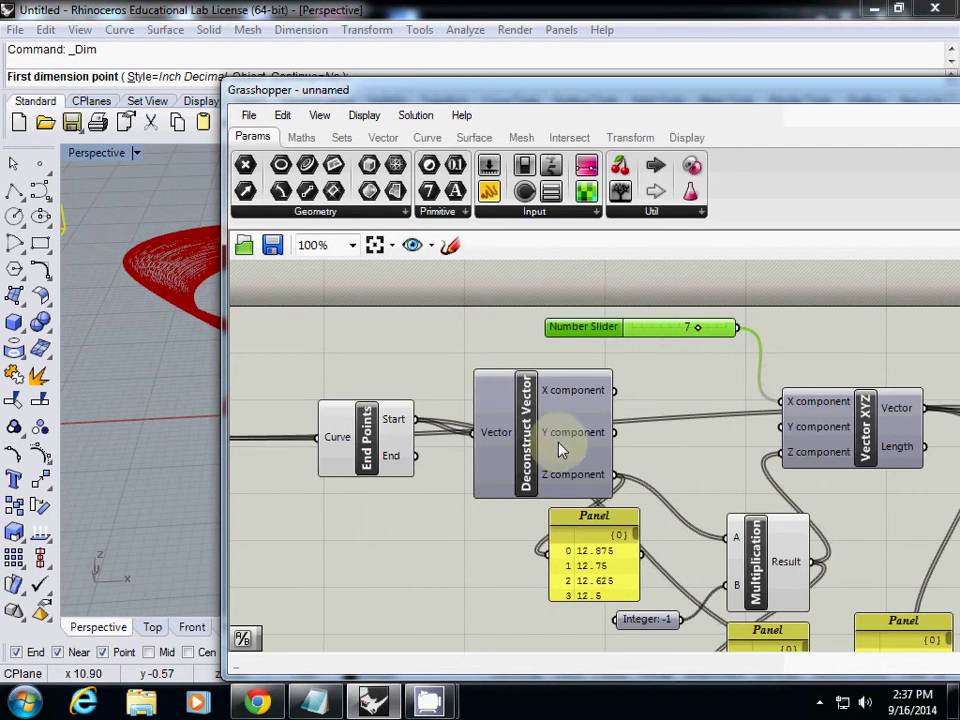
Step: Group the Multiplication component, the -1 integer and the three panels beside them, and move the group well below the other components
right_drag(562, 450, 538, 474)
scroll(538, 474, down, 3)
right_drag(594, 401, 609, 399)
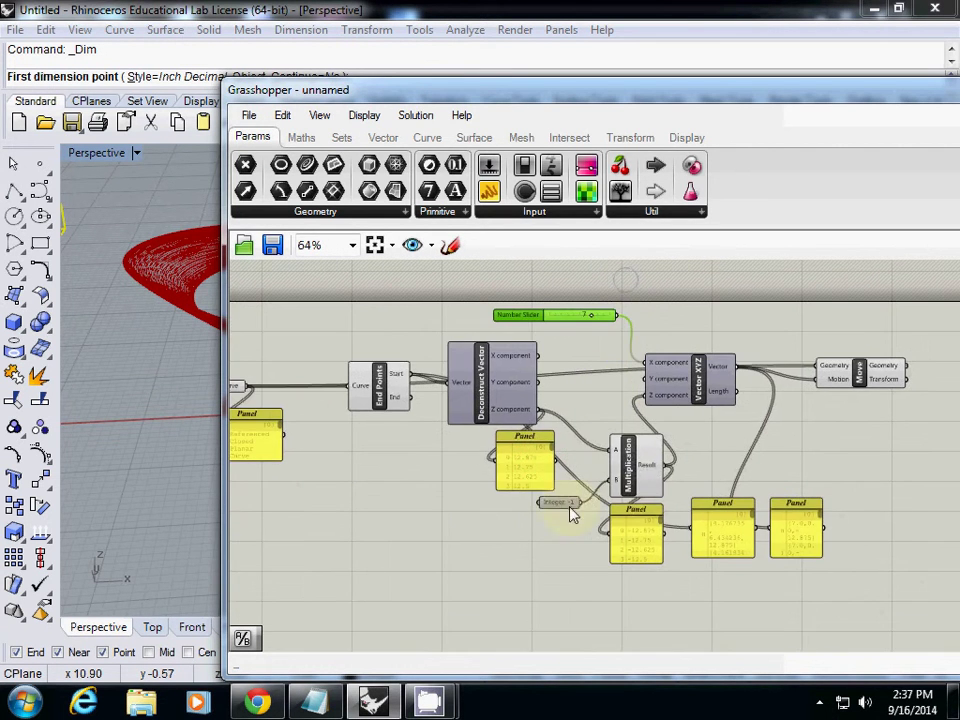
right_drag(552, 532, 561, 536)
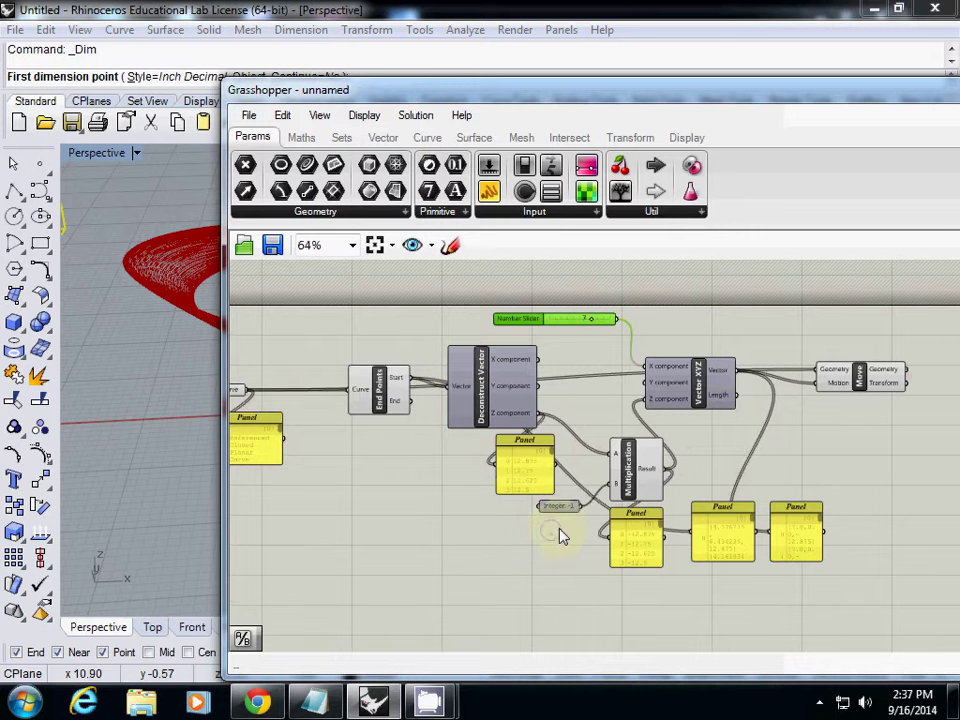
click(628, 476)
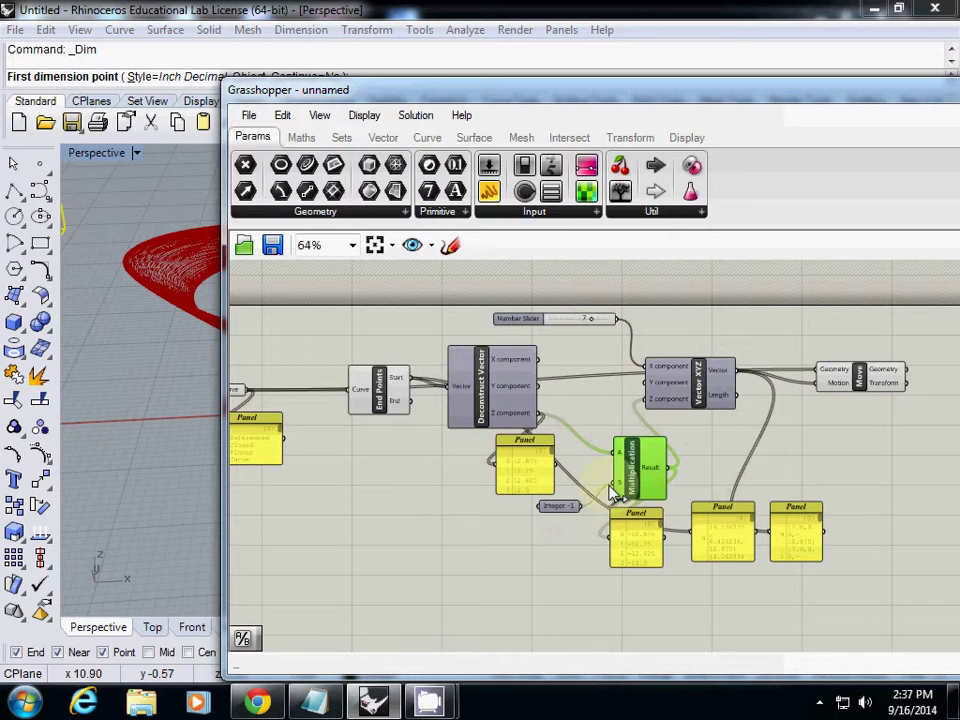
drag(558, 506, 810, 608)
click(560, 406)
scroll(805, 608, down, 2)
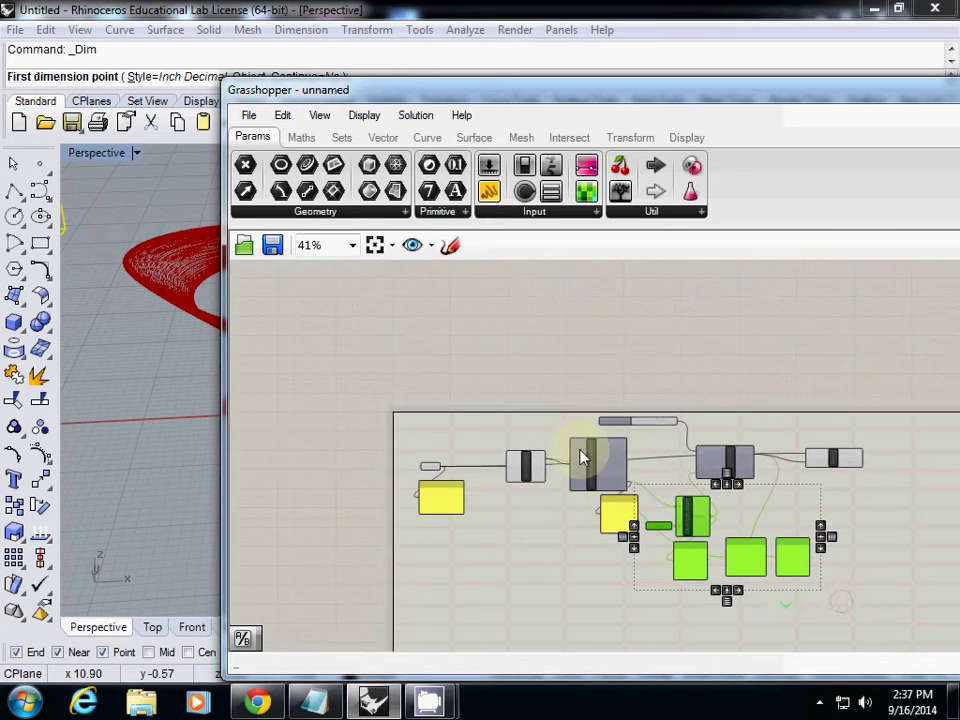
click(295, 116)
click(343, 480)
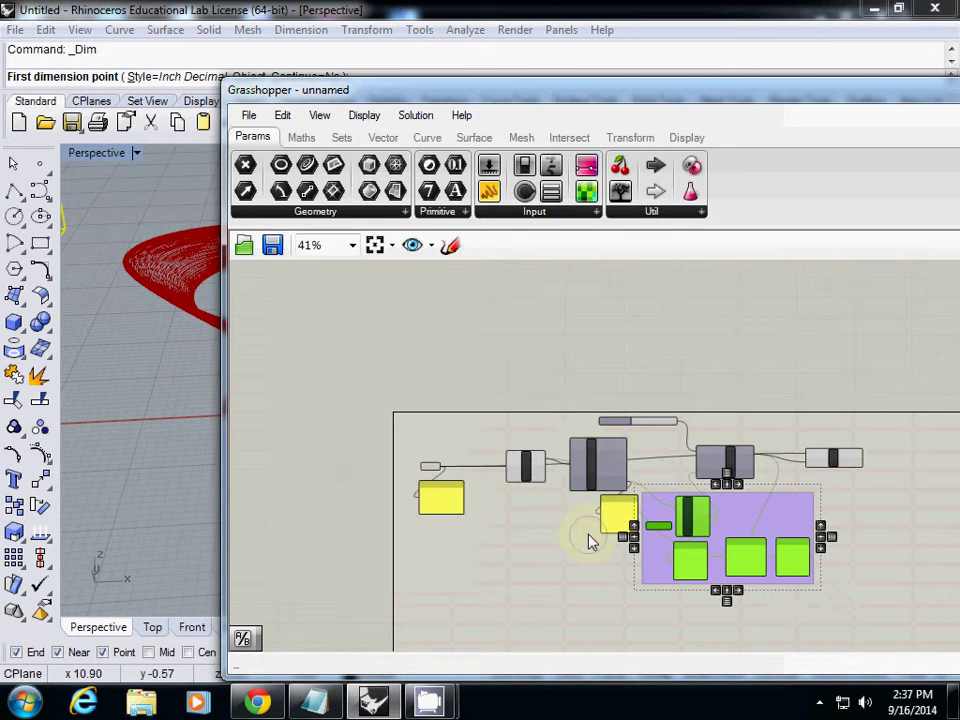
right_drag(590, 541, 492, 344)
drag(656, 330, 617, 490)
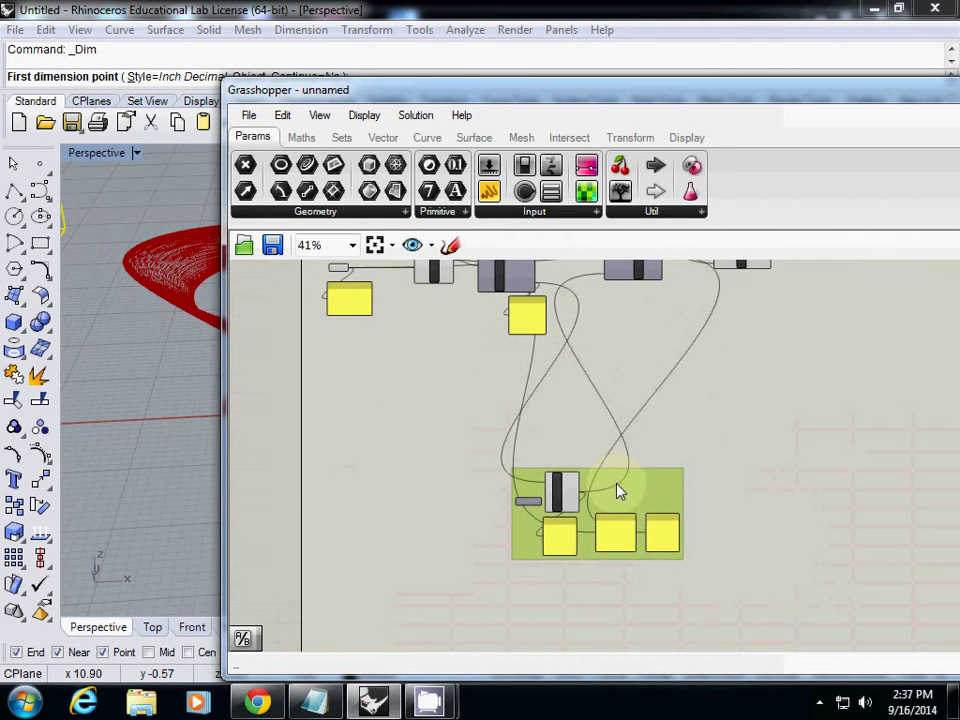
Step: Add a scribble note reading "Create Z vectors" just above the Multiplication component
scroll(617, 490, up, 5)
click(535, 374)
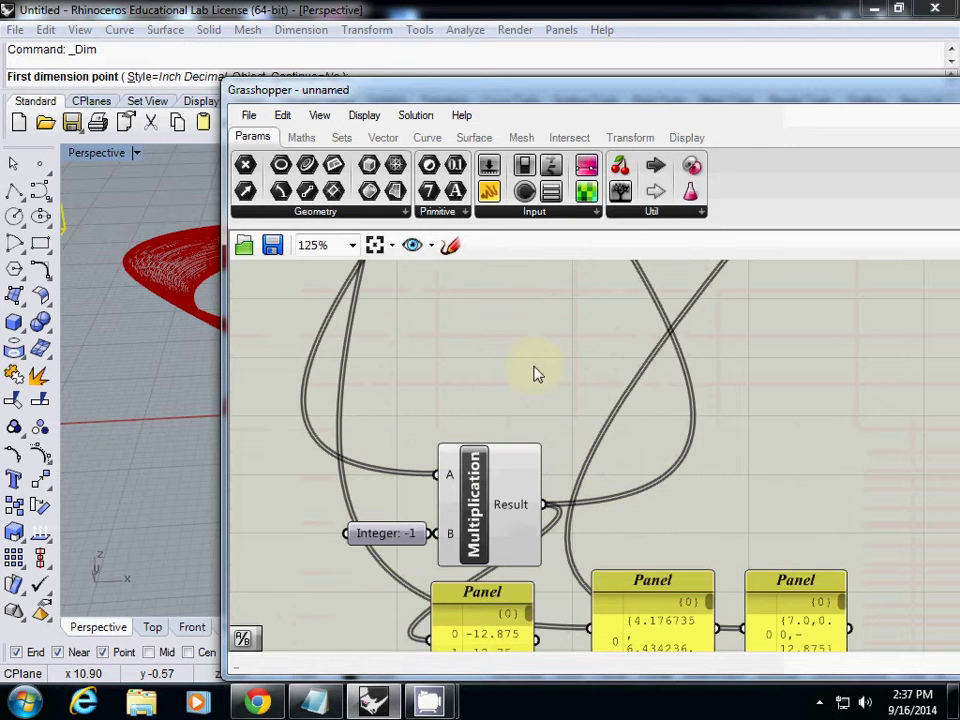
click(690, 212)
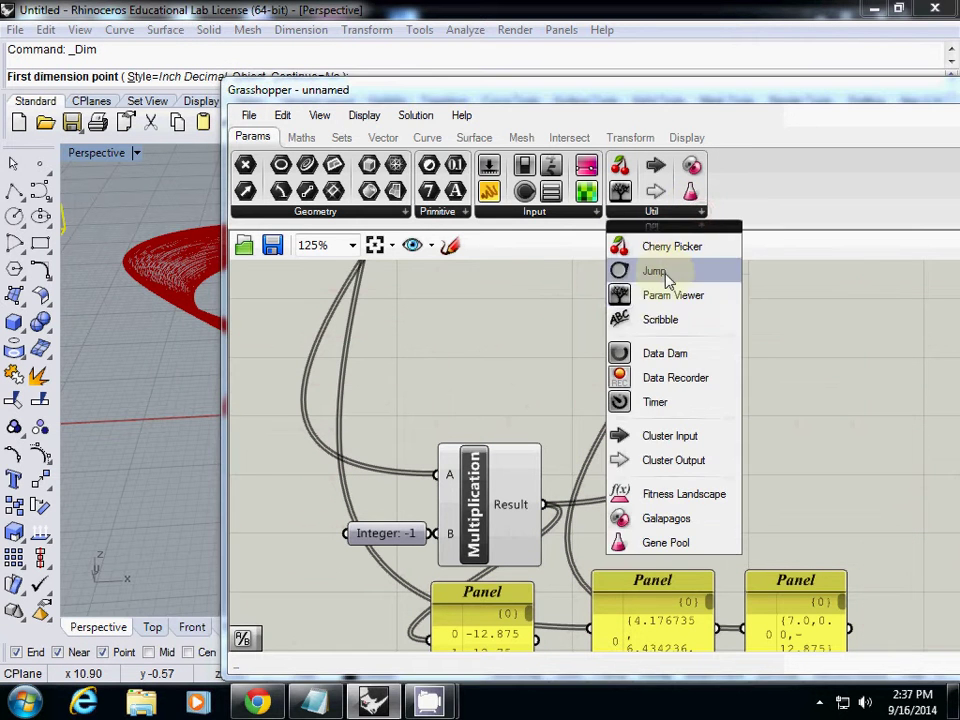
drag(660, 319, 417, 408)
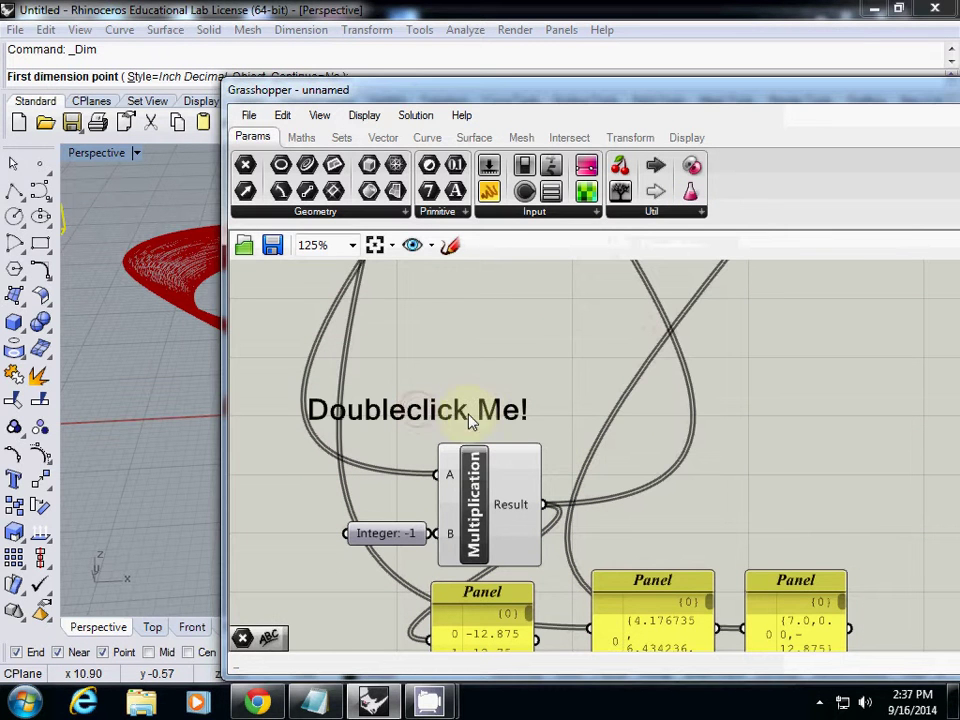
double_click(461, 416)
drag(466, 330, 300, 332)
text(Create )
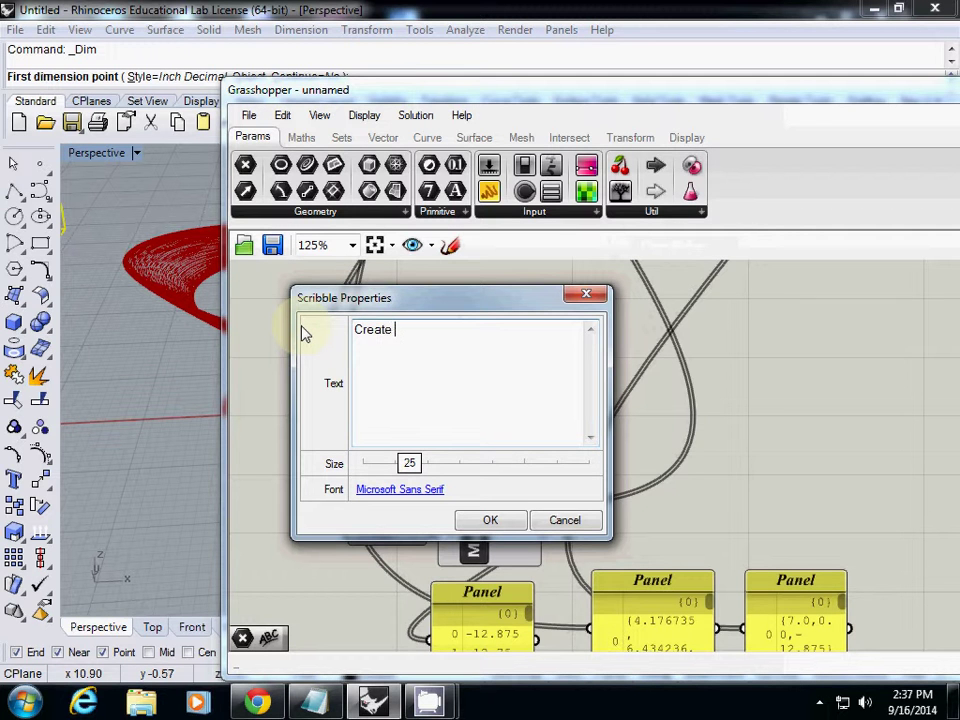
text(Z vectors)
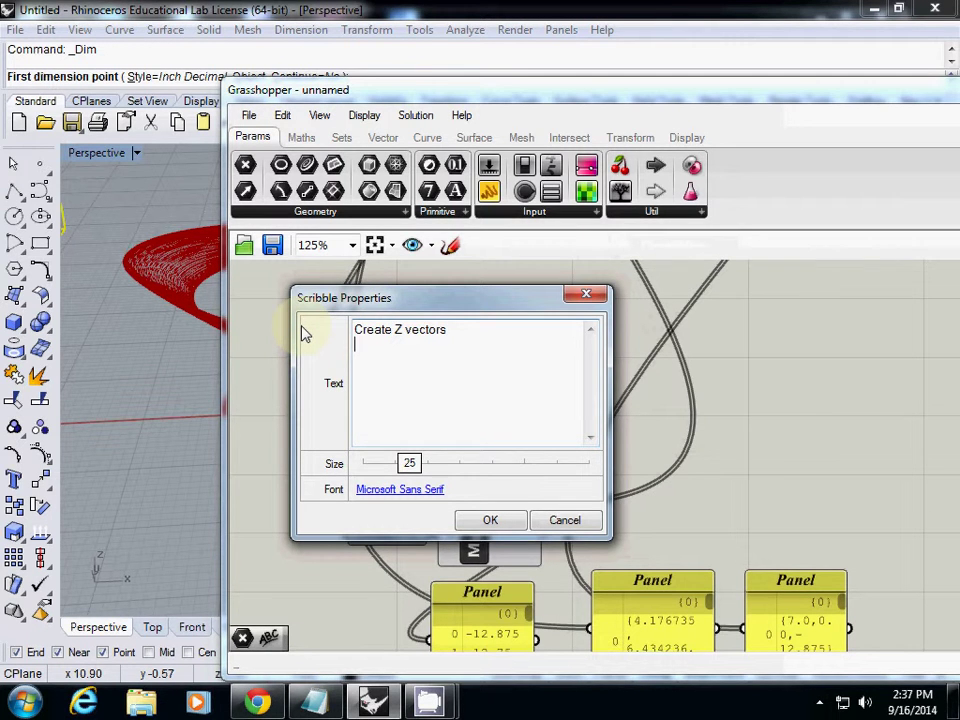
click(489, 520)
Step: Group the "Create Z vectors" note together with the Multiplication component, its integer and the three panels
scroll(452, 425, down, 4)
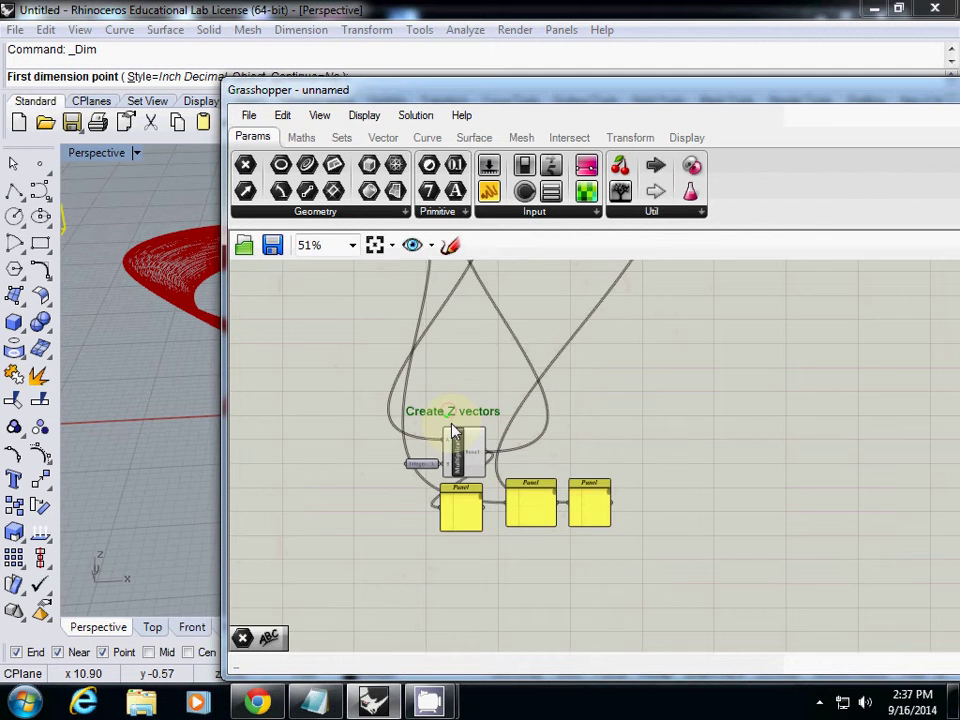
drag(331, 357, 645, 532)
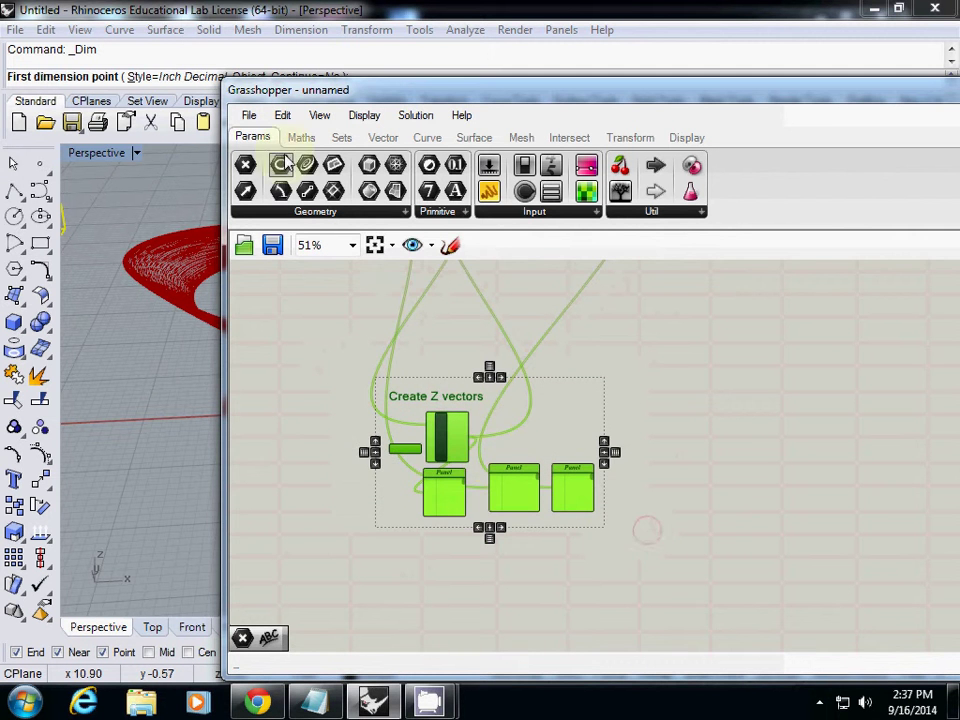
click(282, 115)
click(318, 471)
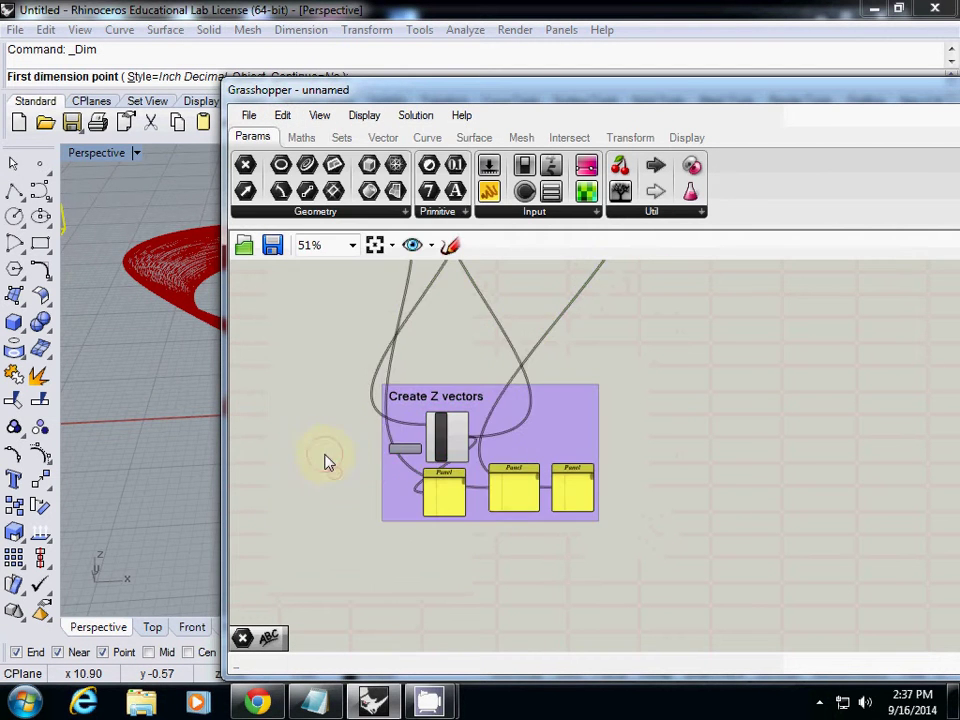
Step: Shift the panel below Deconstruct Vector slightly to the left, clear of the Z component wires
scroll(328, 461, down, 3)
scroll(427, 378, up, 5)
right_drag(429, 375, 551, 422)
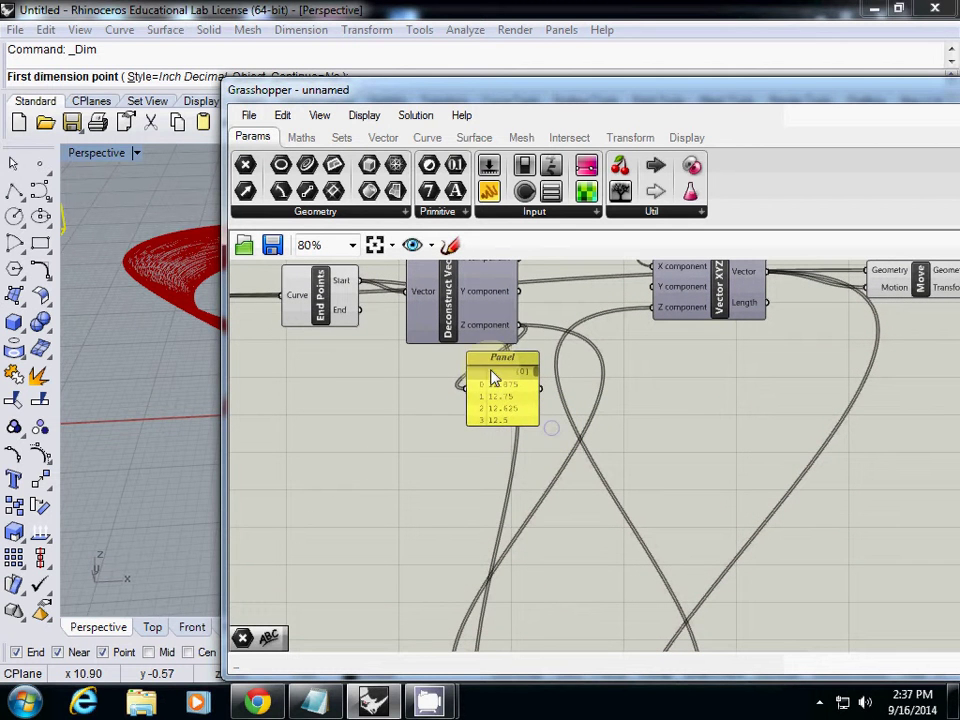
drag(495, 377, 450, 365)
Step: Add a Series component in the empty area below End Points and the Z component panel
click(321, 501)
double_click(345, 508)
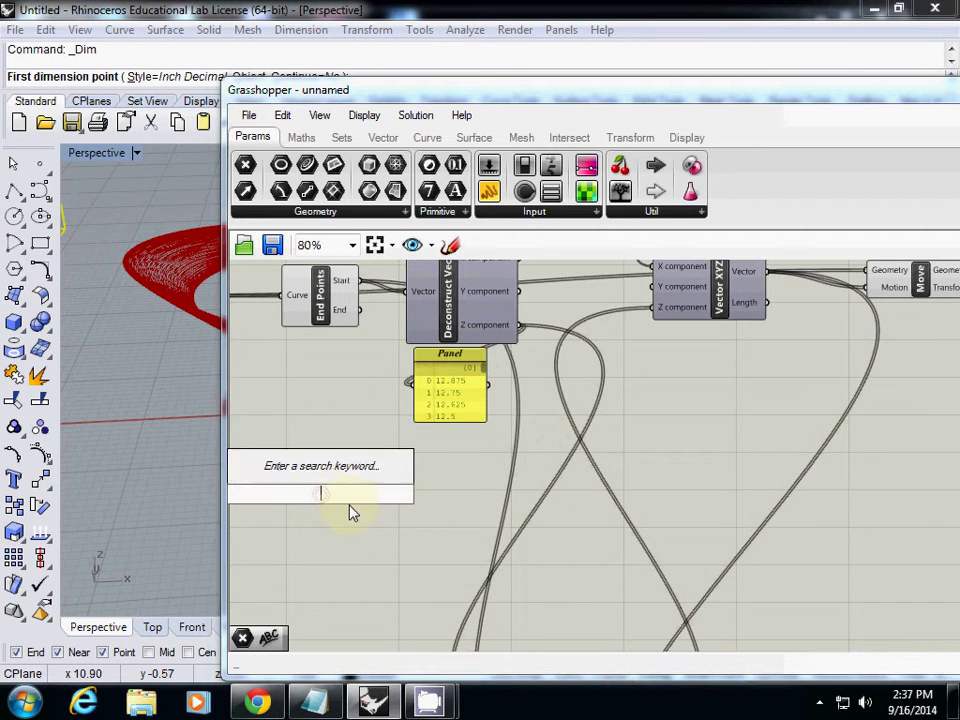
text(series)
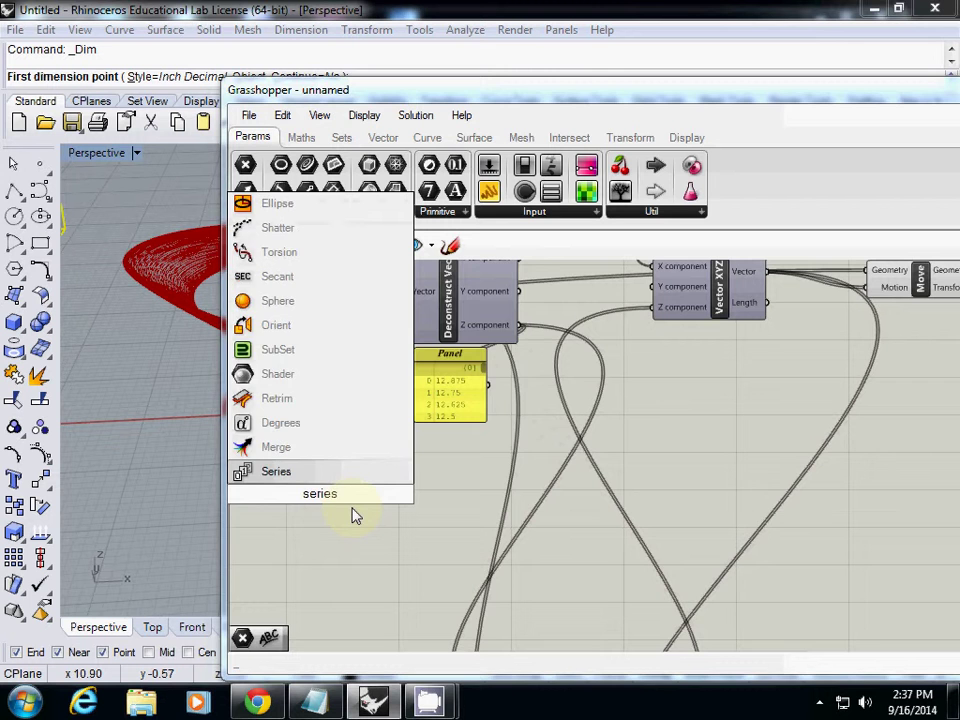
key(Return)
click(333, 510)
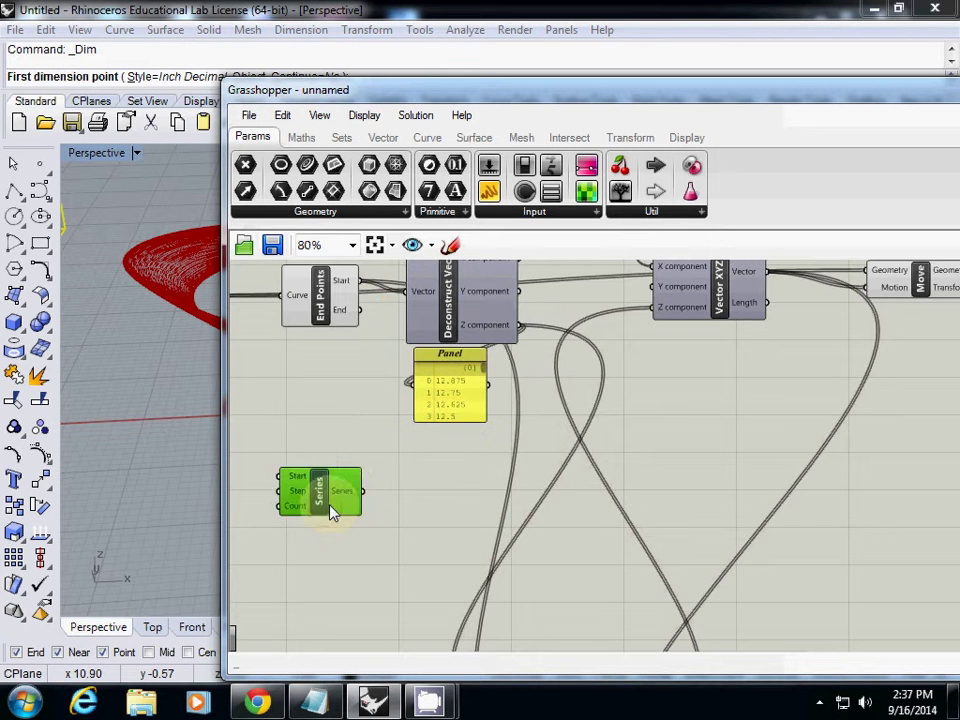
drag(333, 510, 397, 507)
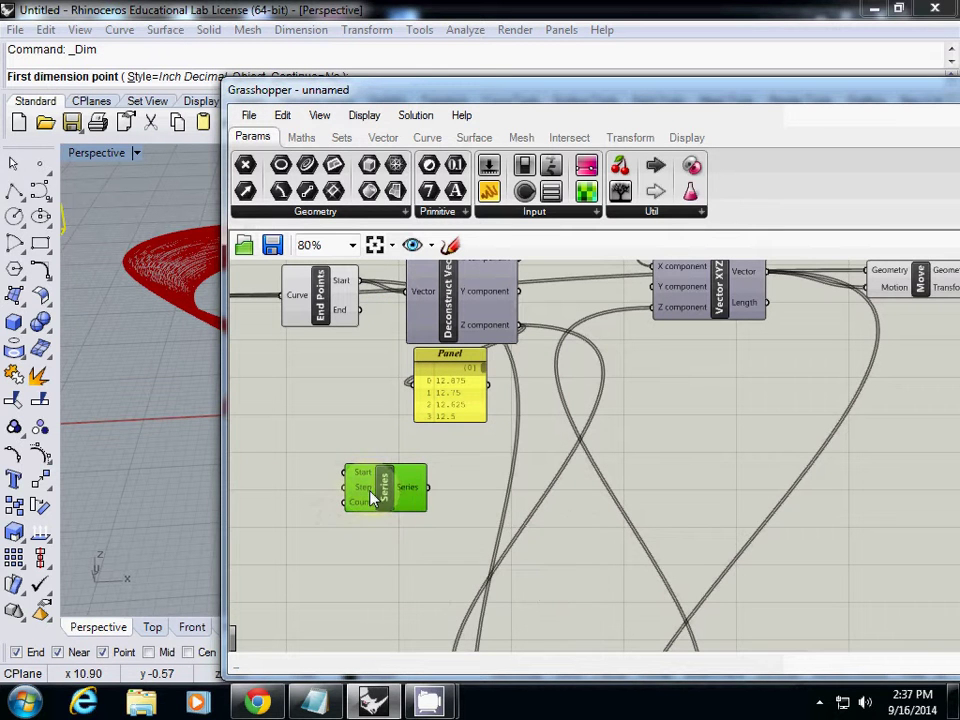
mouse_move(362, 478)
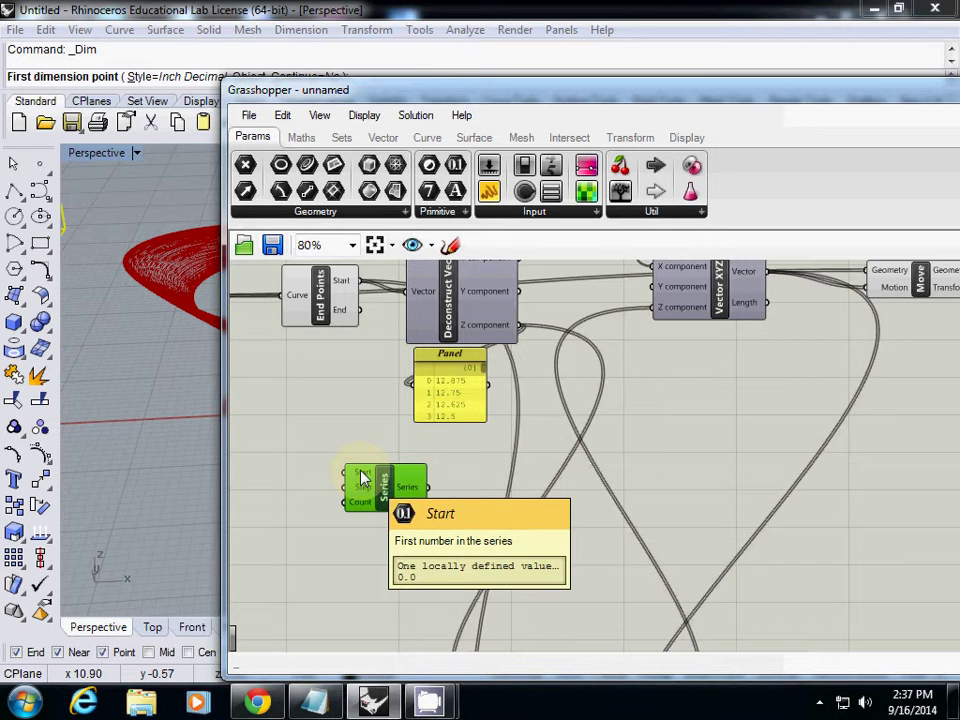
click(279, 476)
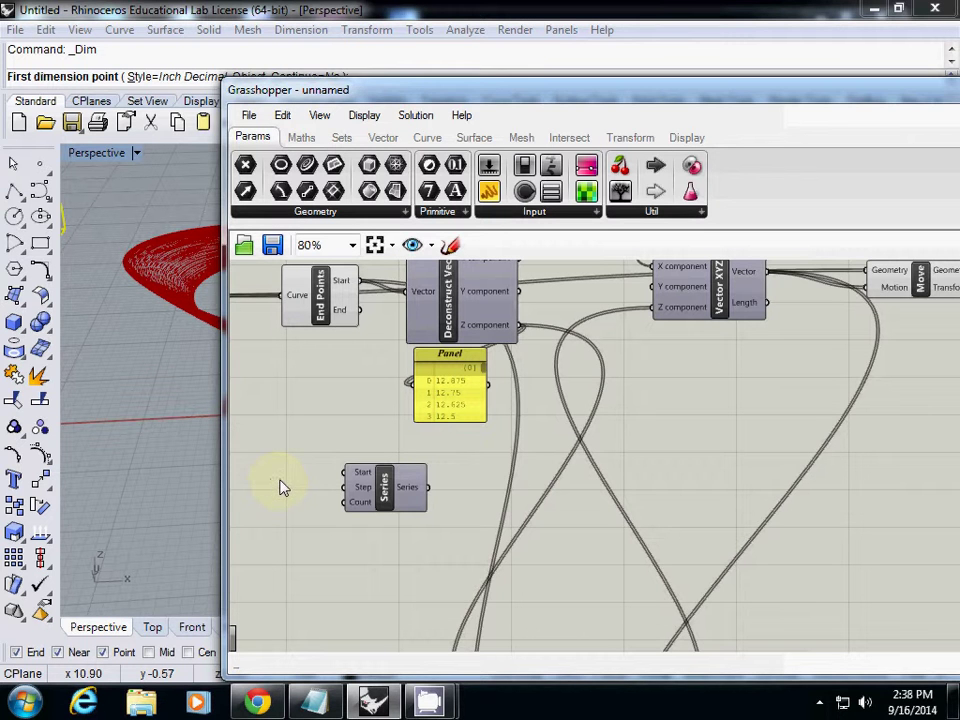
double_click(280, 488)
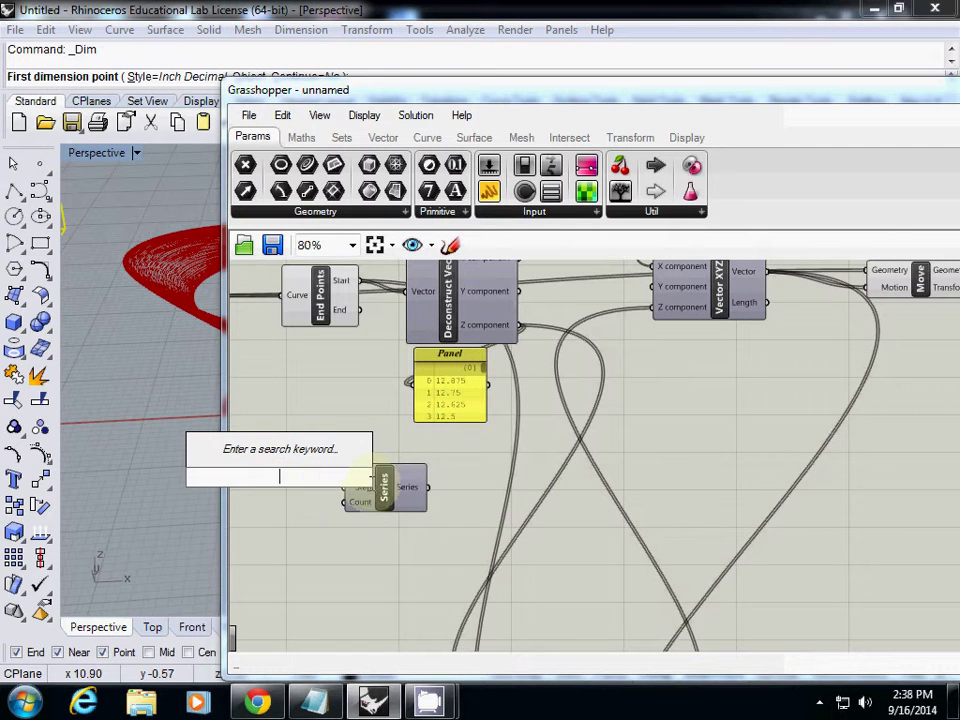
click(360, 488)
Step: Extract the Start, Step and Count inputs of the Series component as separate parameters
right_click(360, 474)
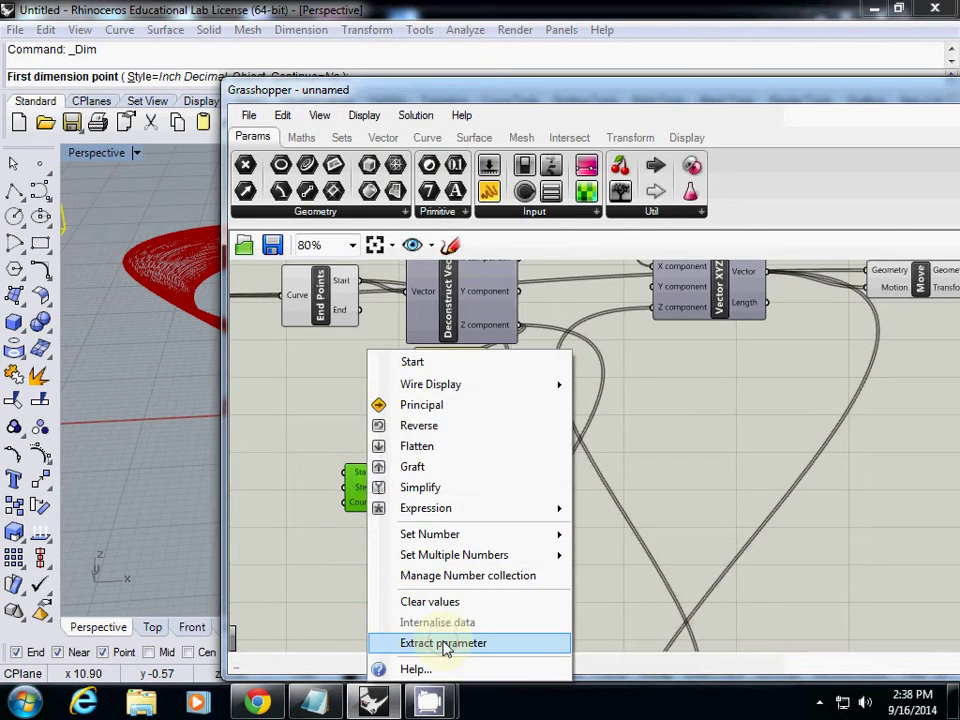
click(450, 642)
right_click(360, 486)
click(432, 642)
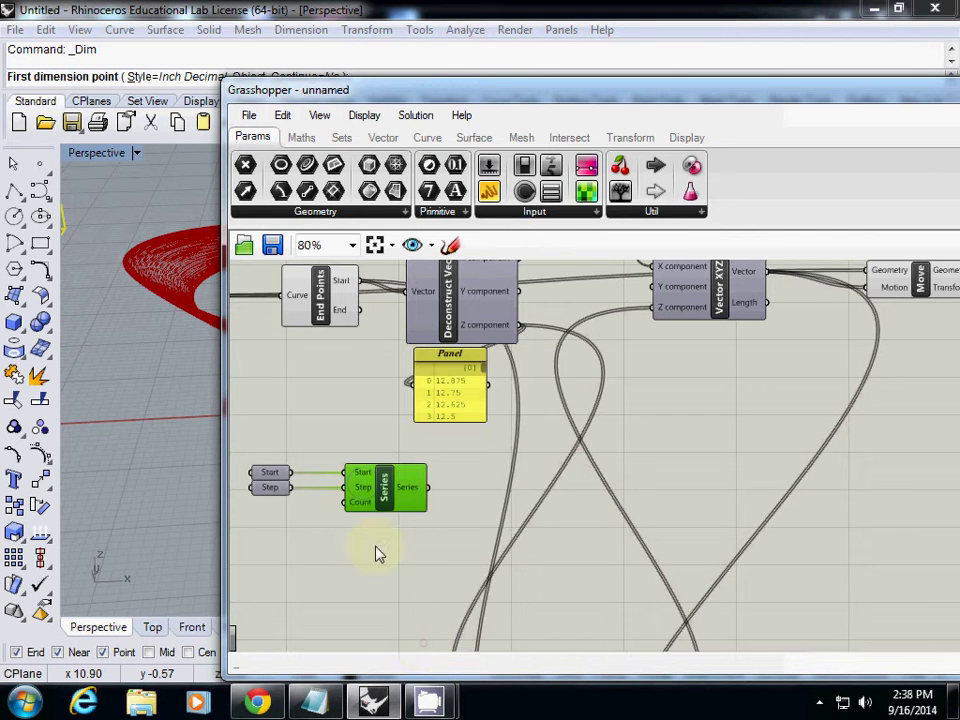
right_click(356, 502)
click(432, 642)
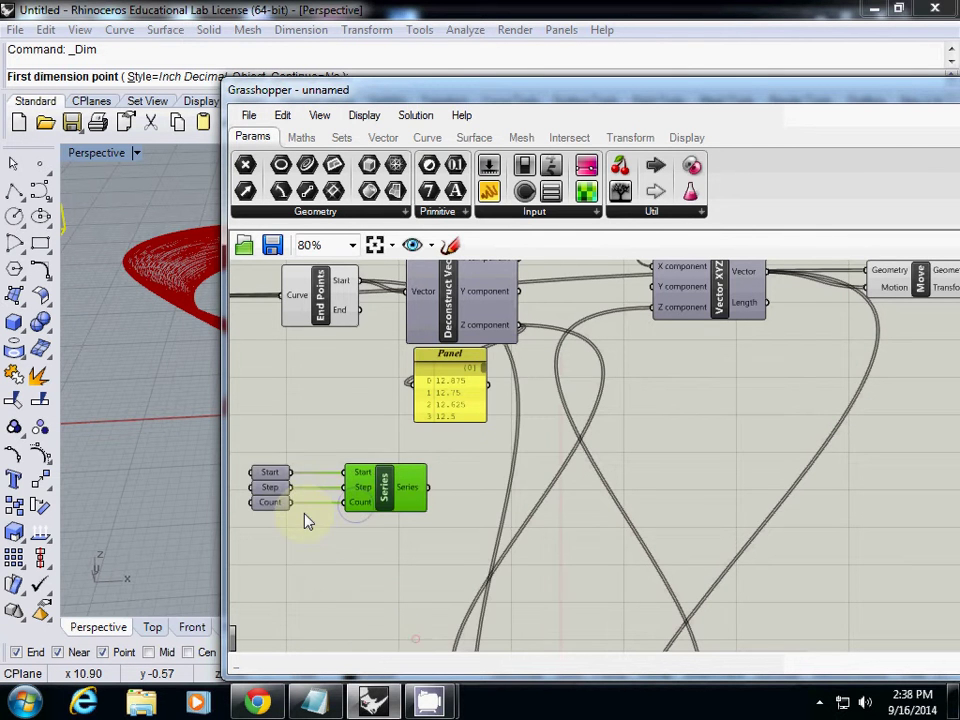
Step: Rename the extracted Start parameter "Start: 1" and set its number to 1
click(270, 472)
right_click(272, 472)
click(364, 279)
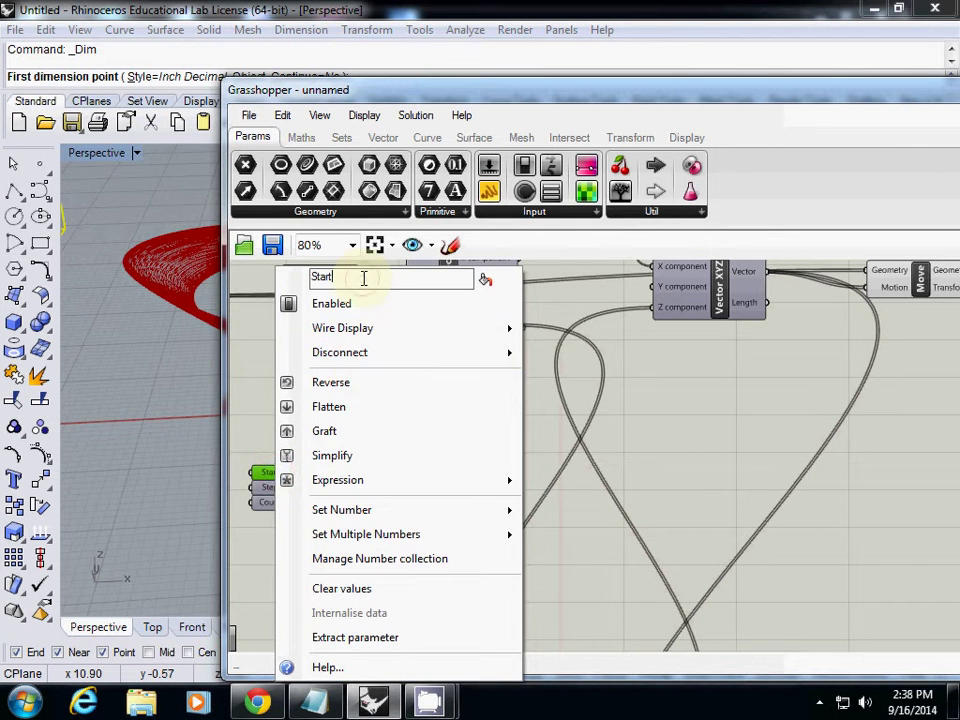
text(: 1)
mouse_move(435, 513)
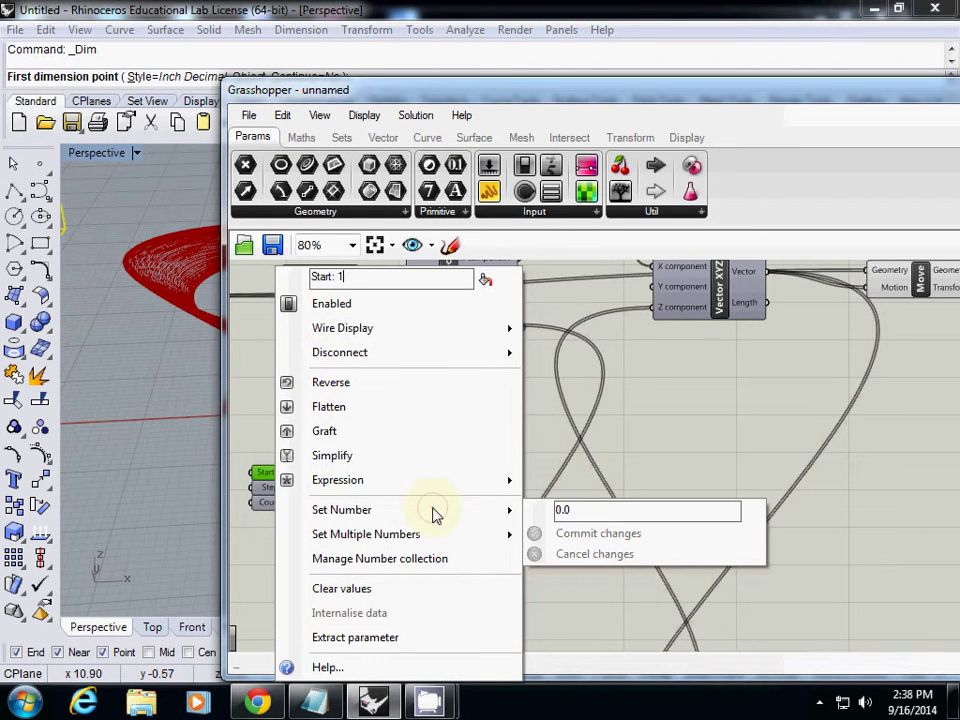
text(1)
click(564, 533)
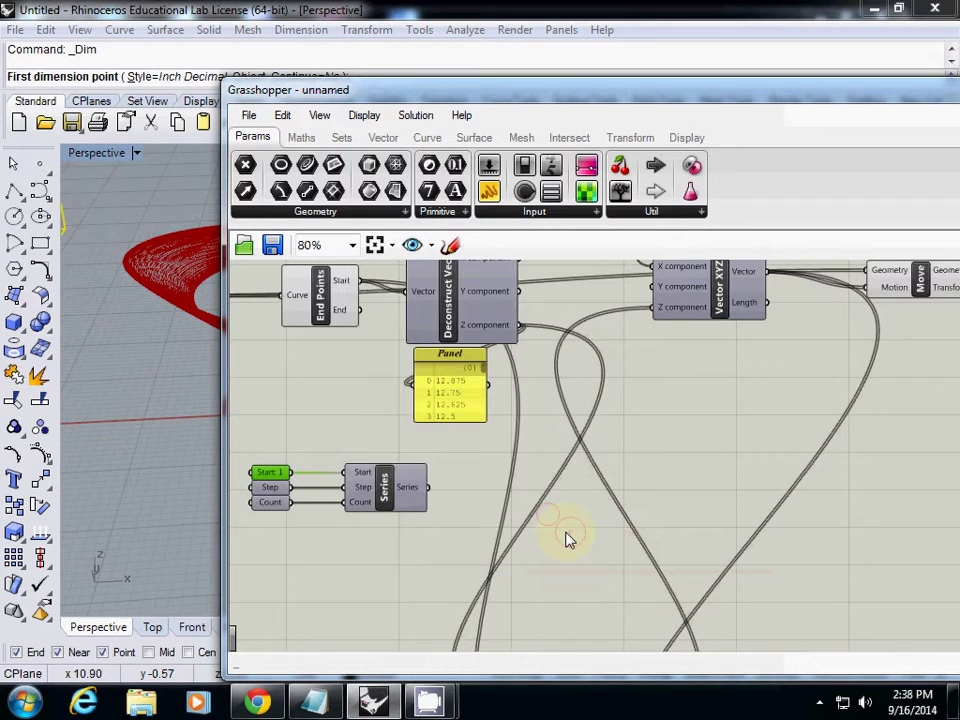
Step: Rename the extracted Step parameter "Step: 1", keeping its number at 1.0
right_click(270, 489)
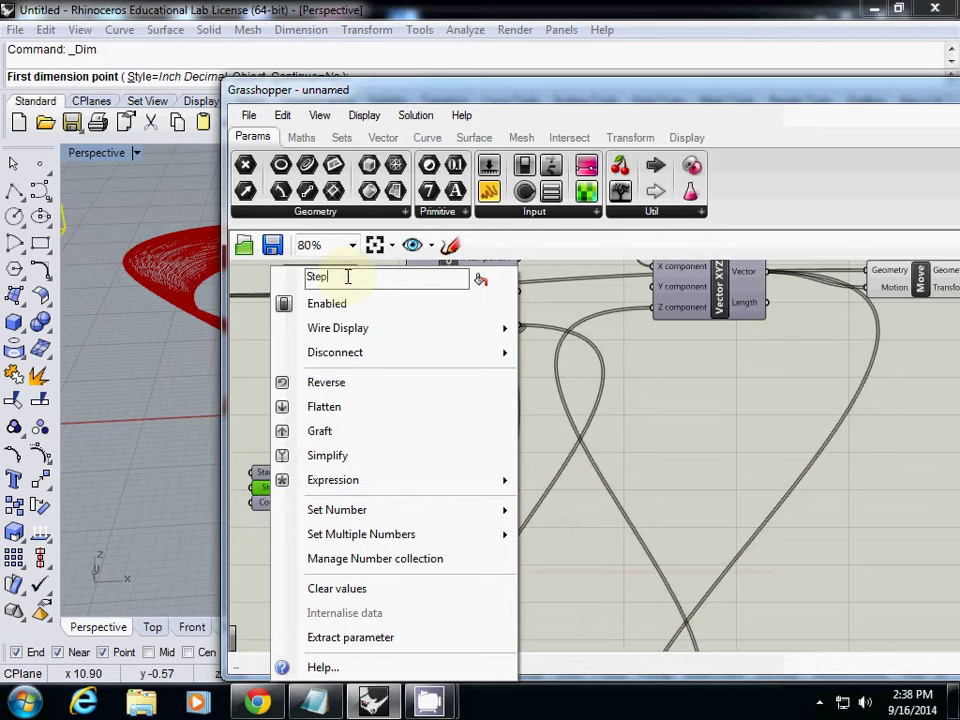
text(: 1)
mouse_move(429, 519)
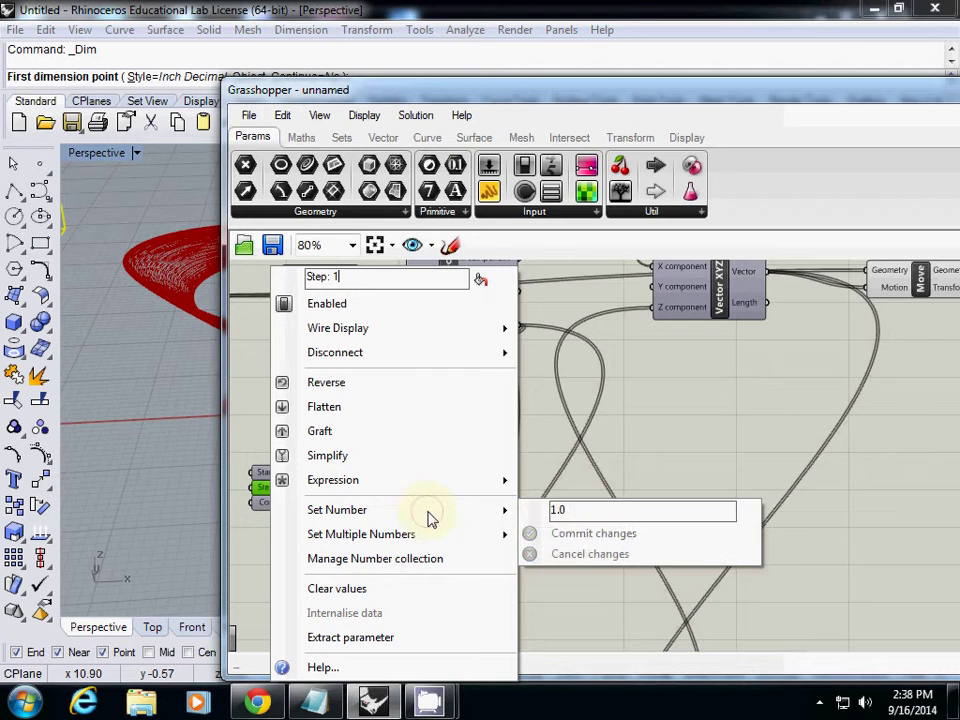
click(580, 545)
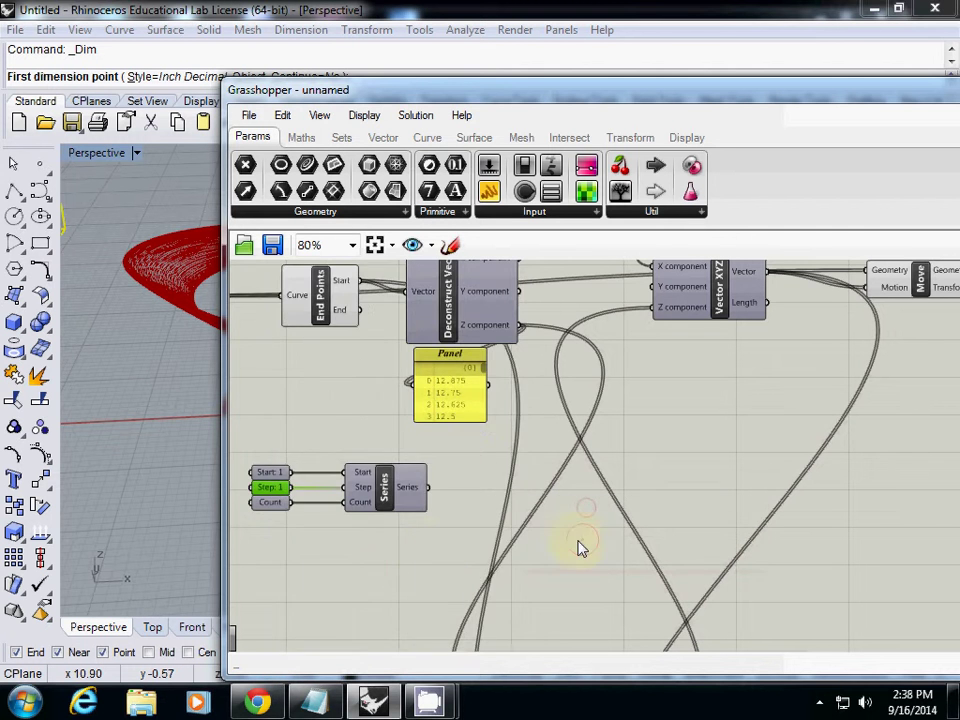
Step: Append a colon to the extracted Count parameter's name
right_click(272, 502)
click(390, 279)
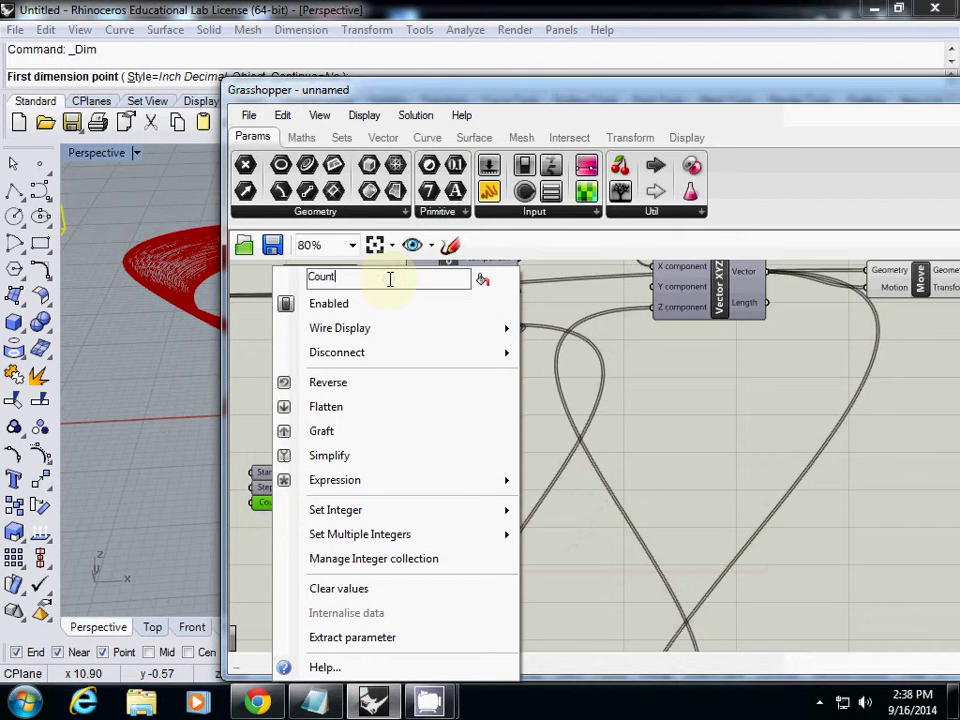
text(:)
Step: Move the panel that lists the referenced curves to the right, below the wire from Curve to End Points
scroll(628, 422, down, 4)
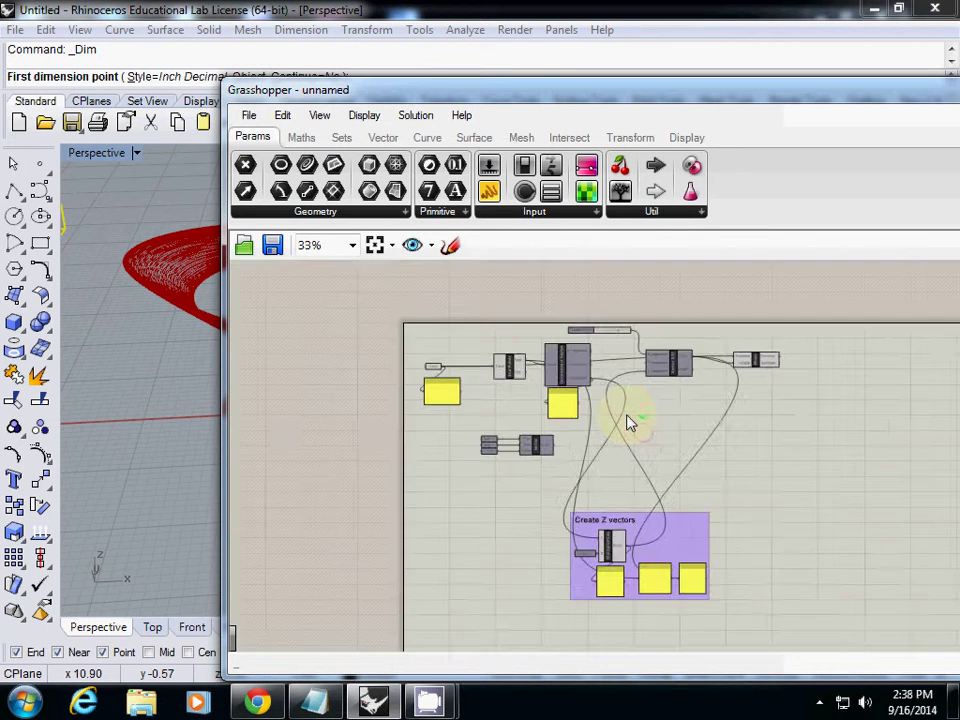
scroll(418, 373, up, 4)
scroll(418, 390, up, 3)
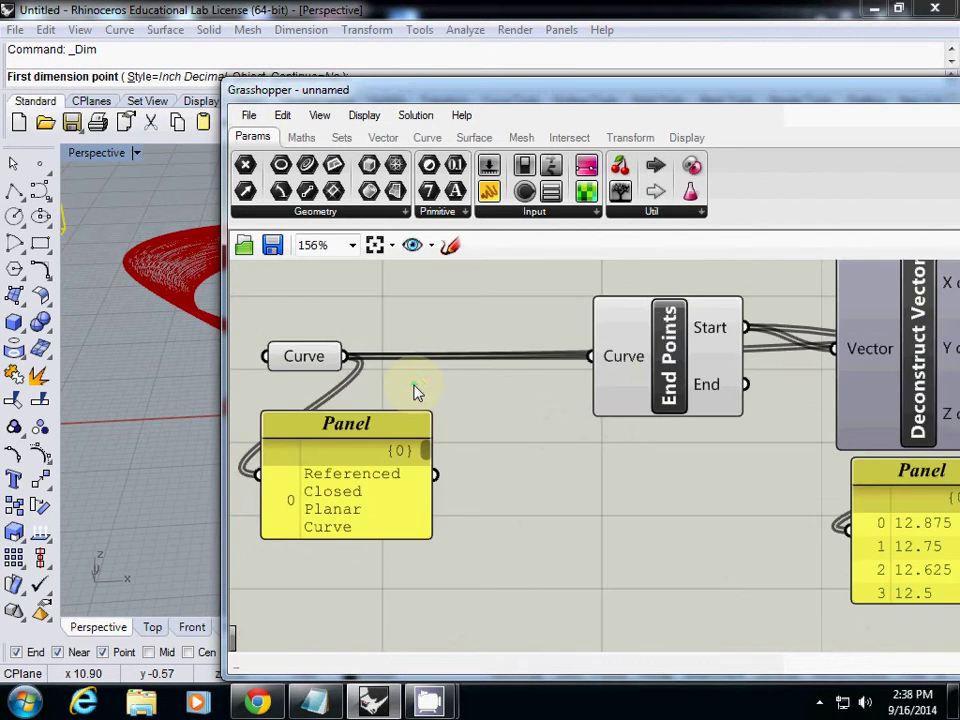
drag(349, 426, 429, 435)
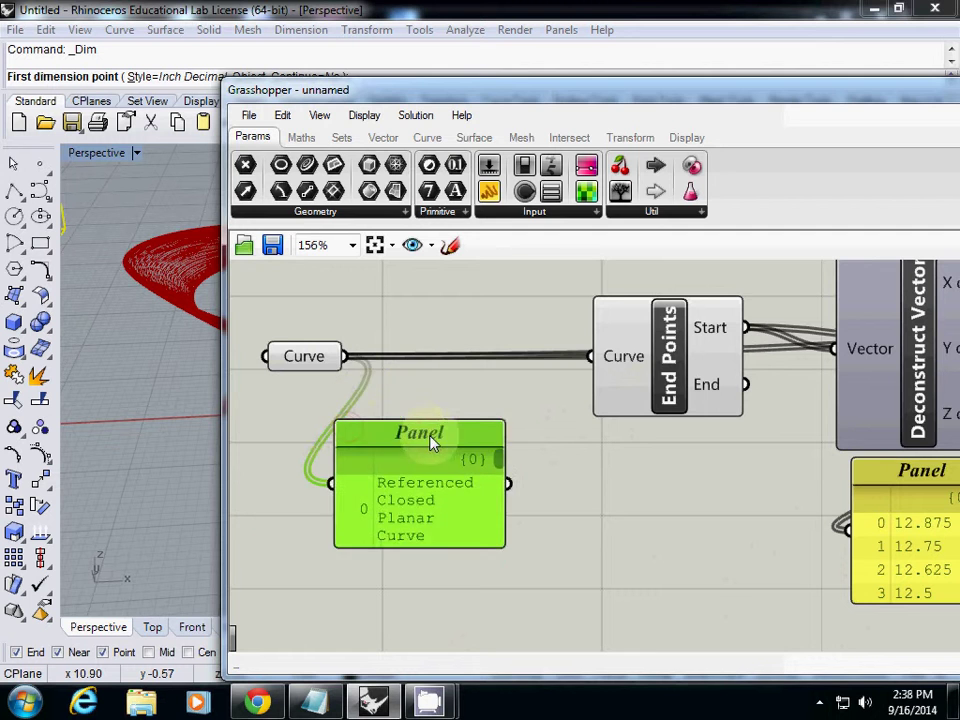
Step: Move the Grasshopper window aside, cancel Rhino's pending dimension command and delete the leftover outlines at the tower's base
drag(311, 95, 652, 127)
right_drag(220, 290, 150, 339)
key(Escape)
key(Escape)
click(150, 352)
key(Delete)
right_drag(182, 294, 221, 377)
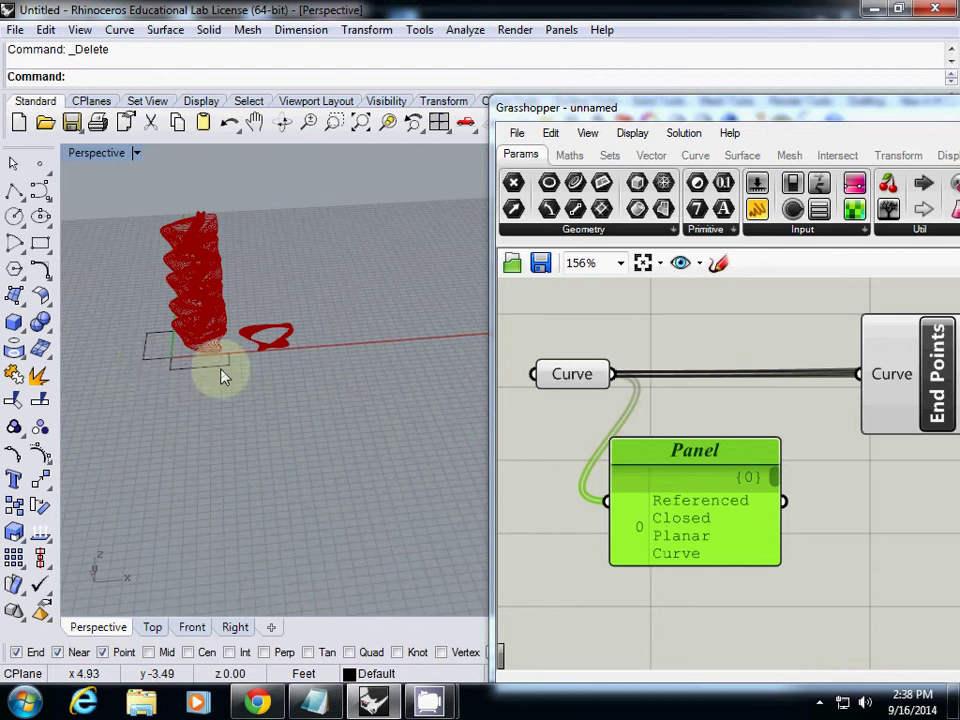
click(143, 362)
key(Delete)
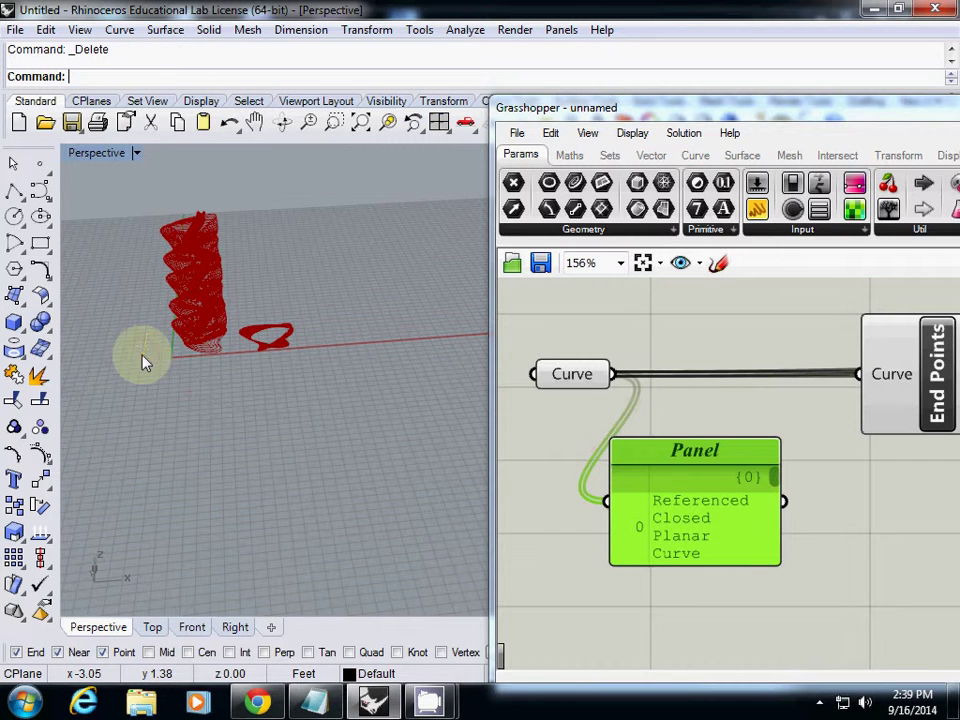
click(577, 378)
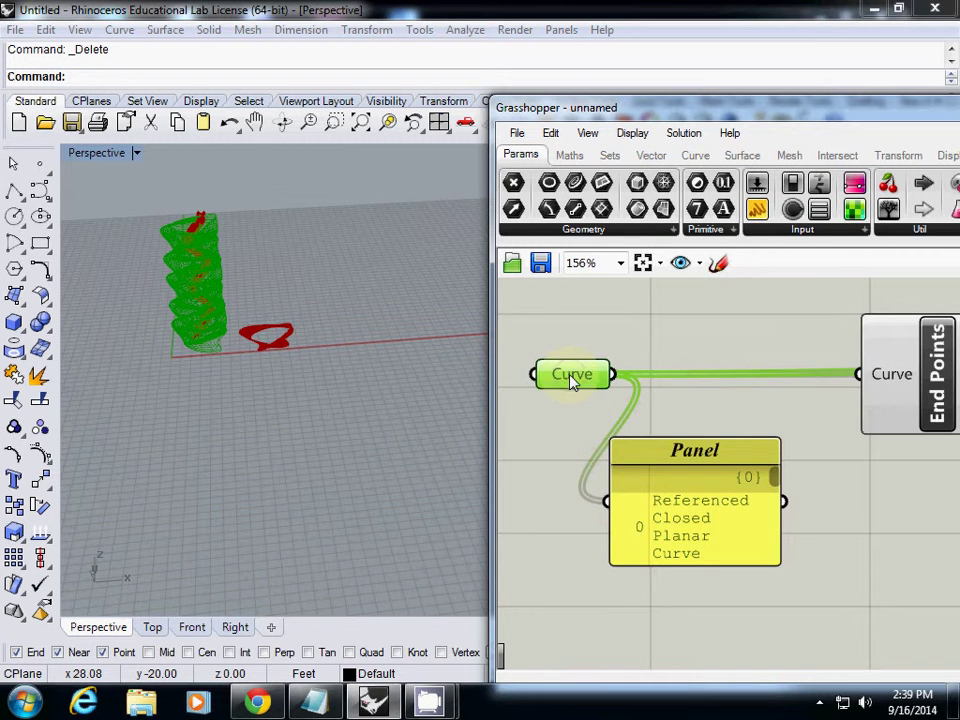
right_click(572, 381)
click(558, 420)
Step: Place a Param Viewer below the referenced curves' panel and connect the Curve parameter's output to it
right_drag(680, 593, 686, 529)
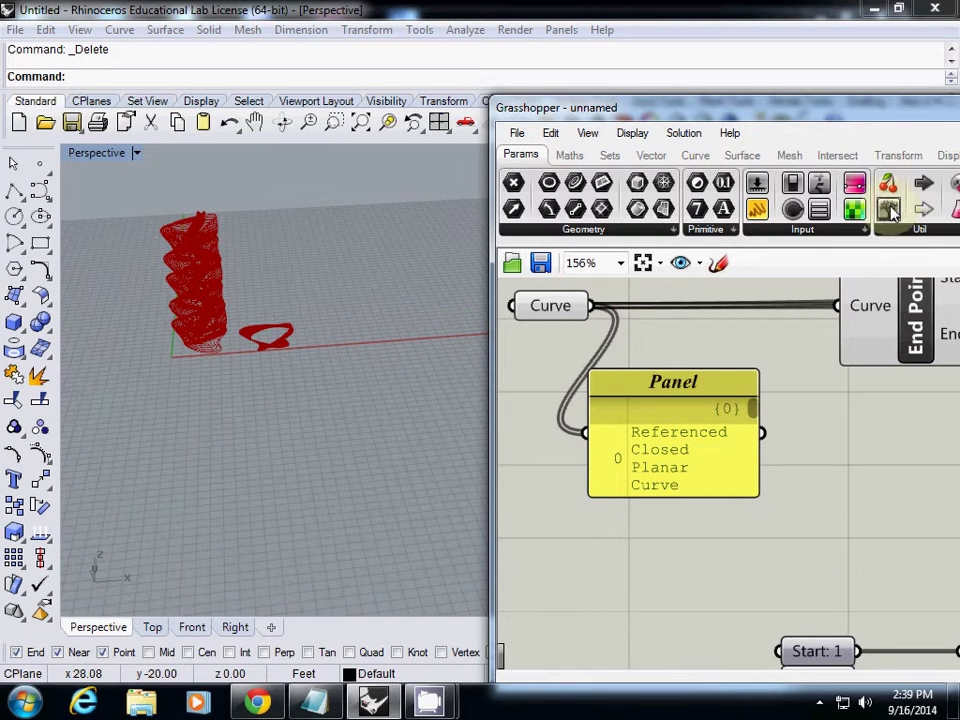
drag(889, 210, 624, 542)
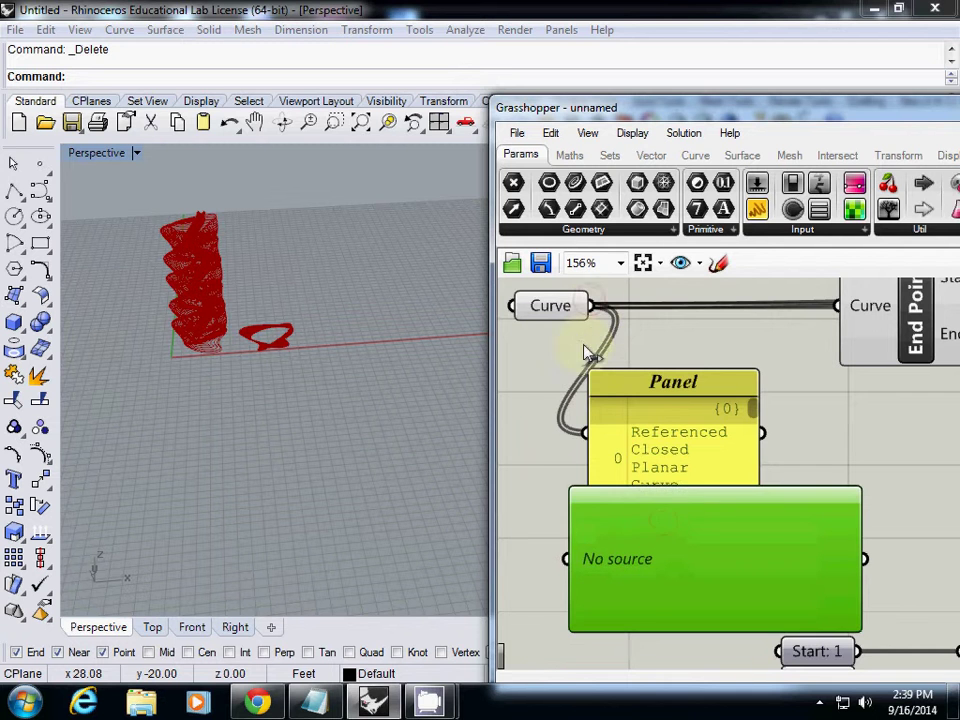
drag(590, 305, 567, 558)
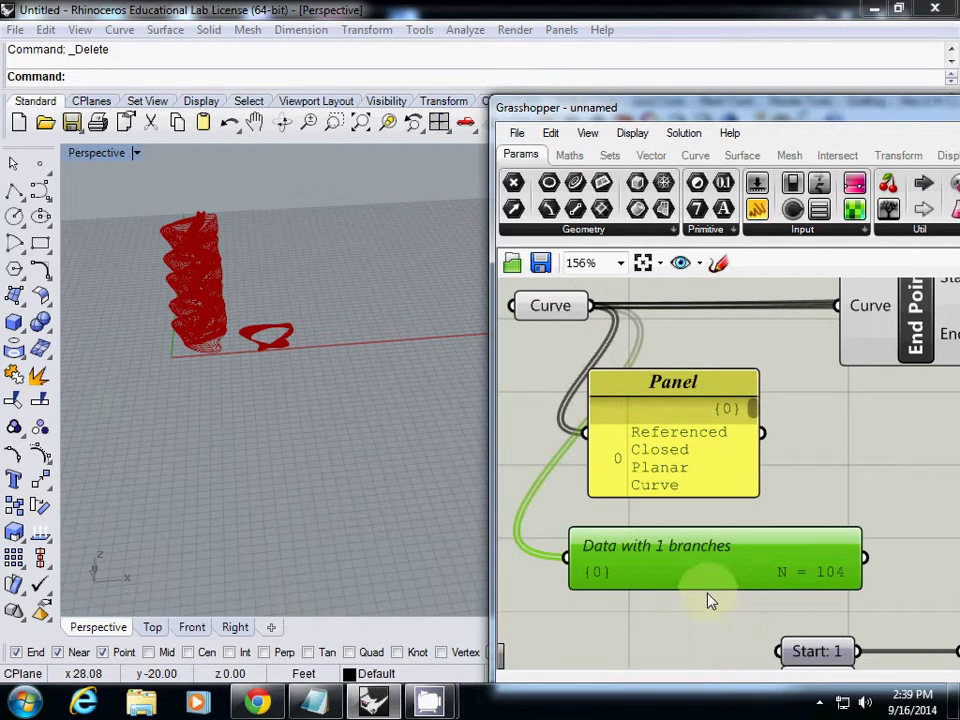
Step: Narrow the Param Viewer and move it directly beneath the panel of referenced curves
click(866, 585)
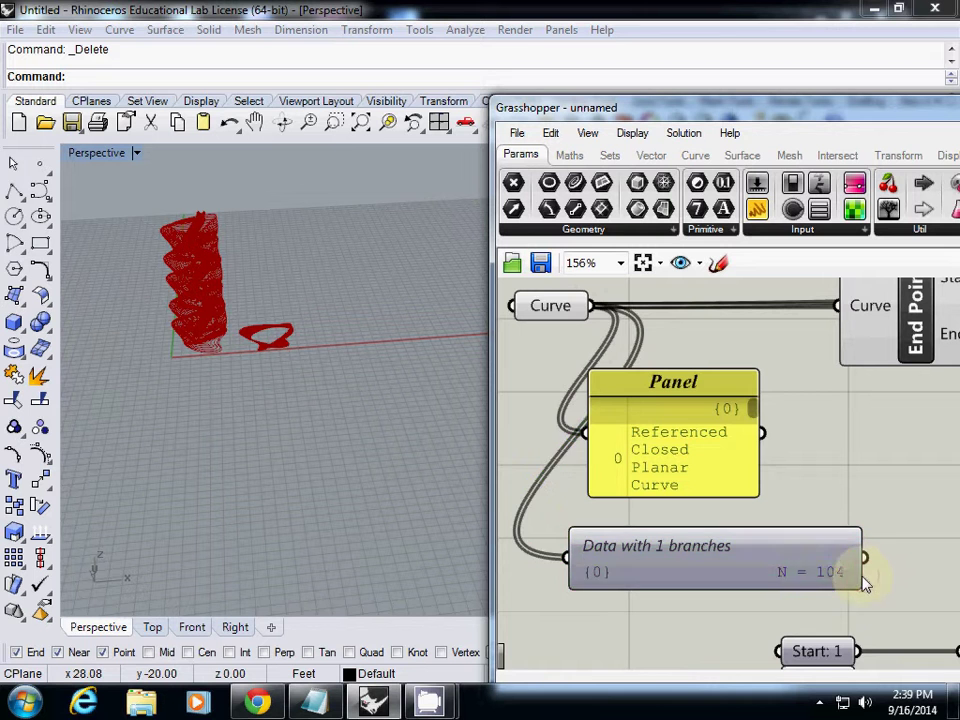
click(831, 568)
drag(856, 571, 708, 569)
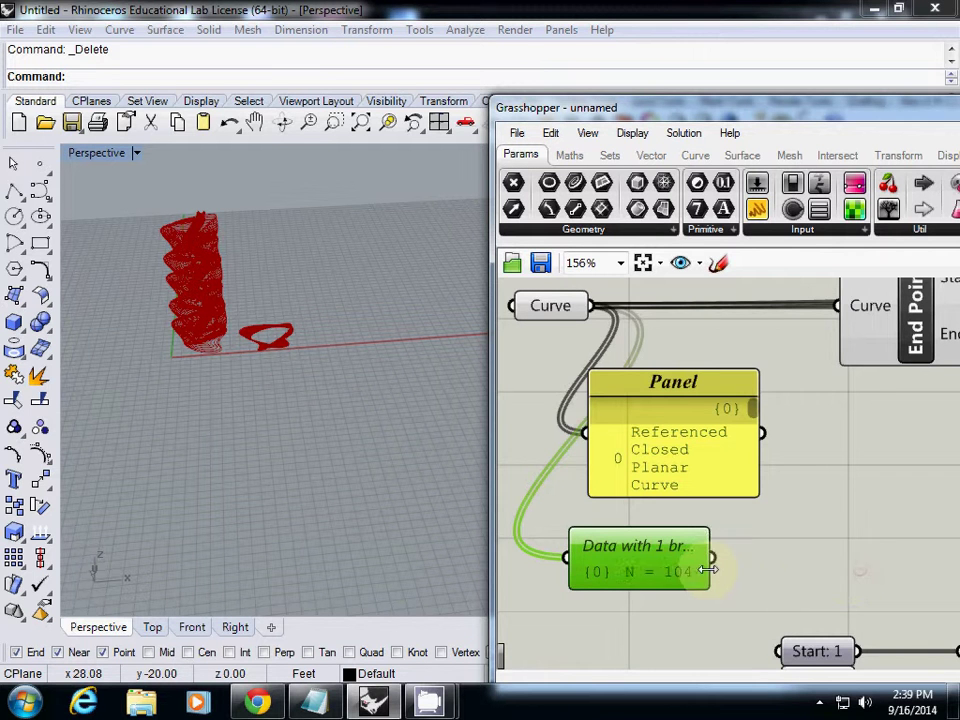
drag(654, 553, 673, 529)
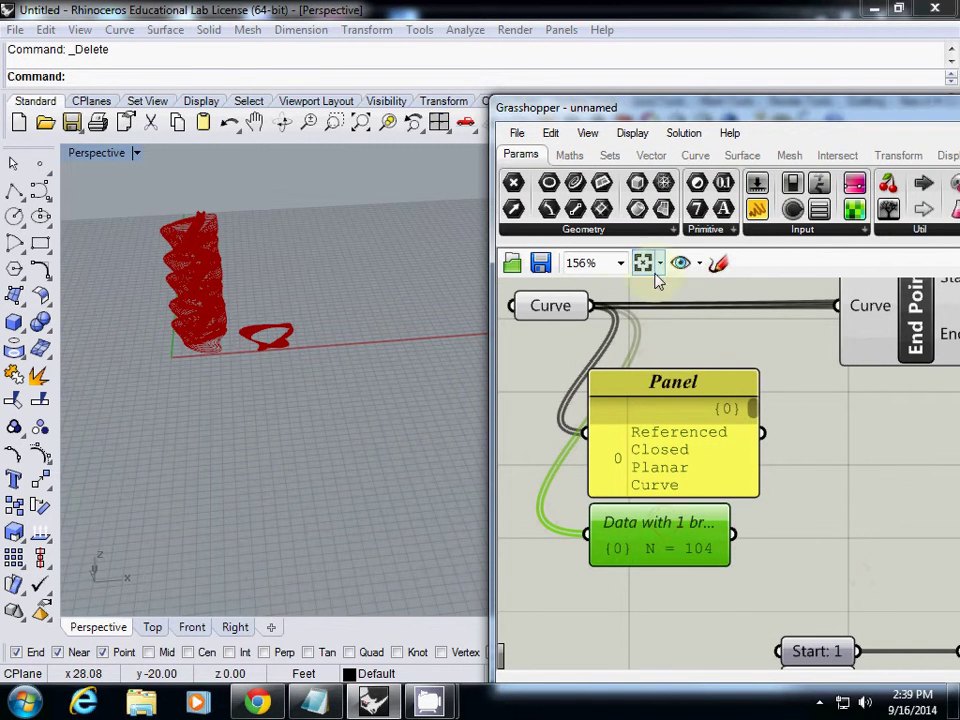
Step: Place a List Length component below the Param Viewer and connect the Curve parameter's output to its List input
click(610, 155)
click(620, 233)
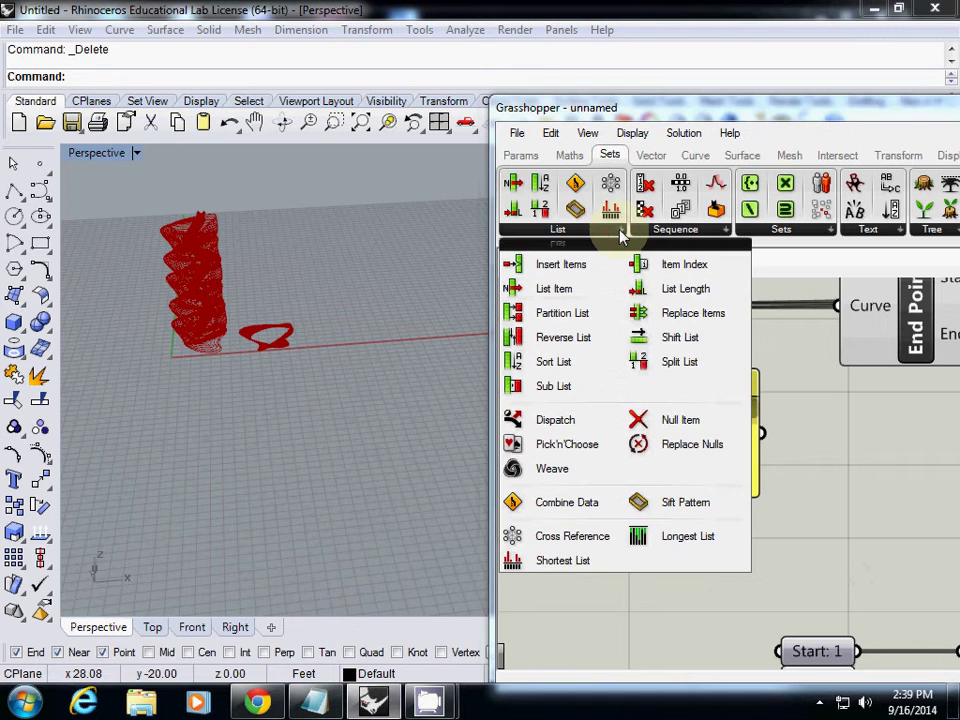
click(699, 289)
click(645, 608)
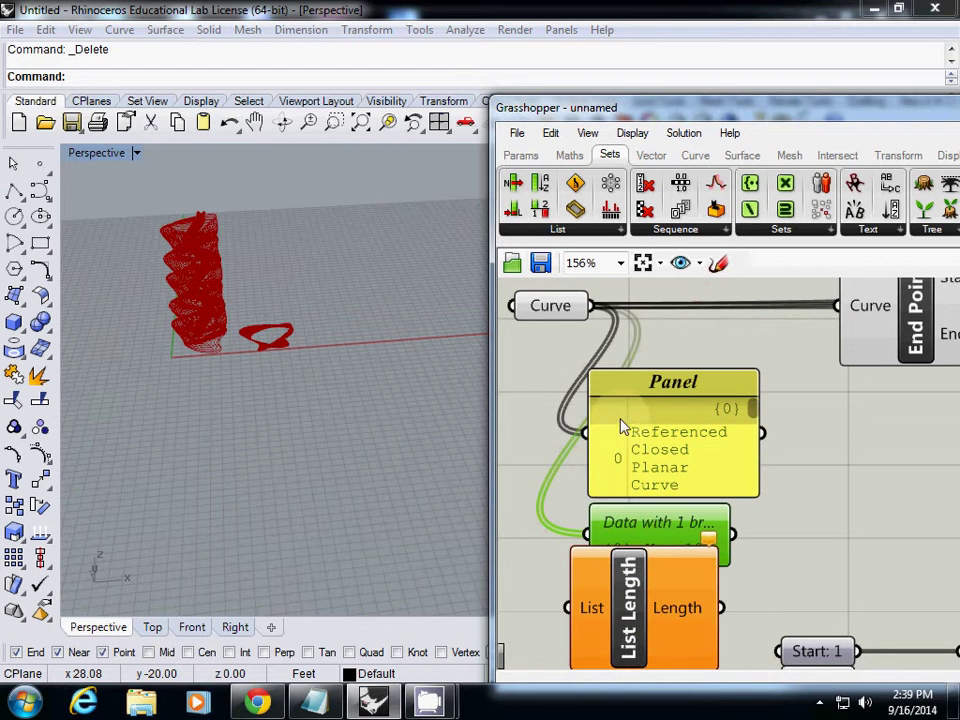
drag(603, 328, 558, 606)
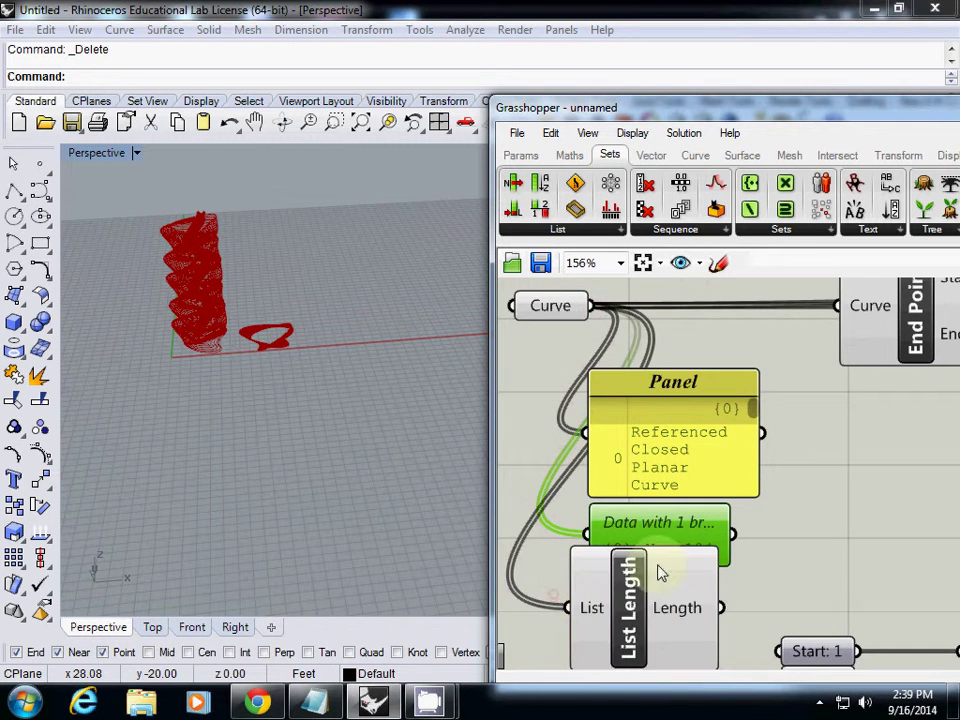
Step: Add a panel below List Length and connect the Length output to it
right_drag(765, 518, 720, 425)
double_click(754, 480)
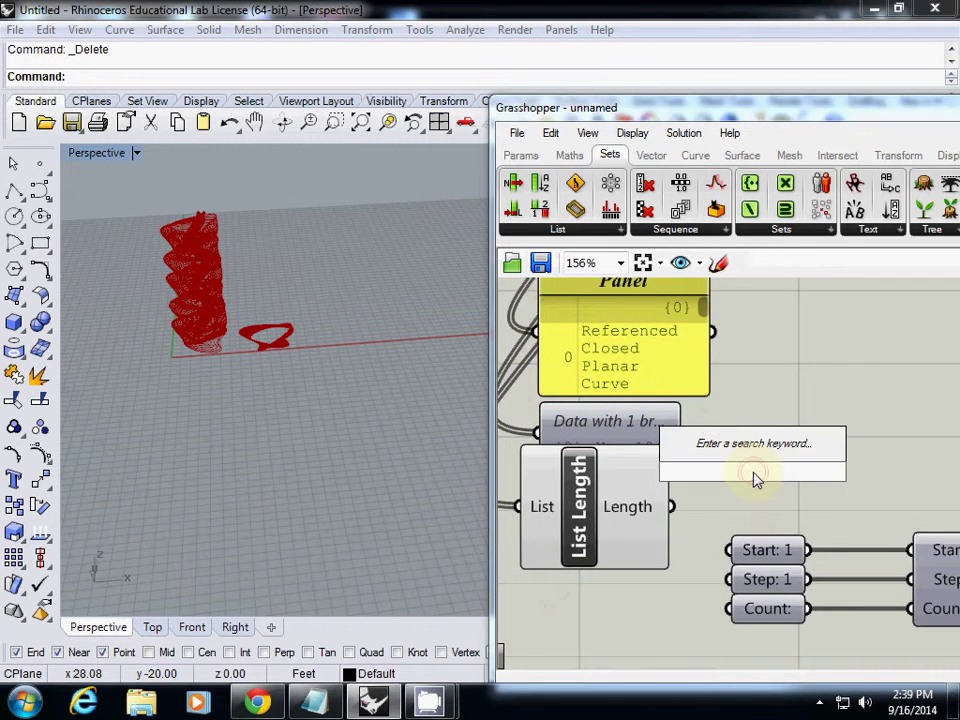
text(panel)
key(Return)
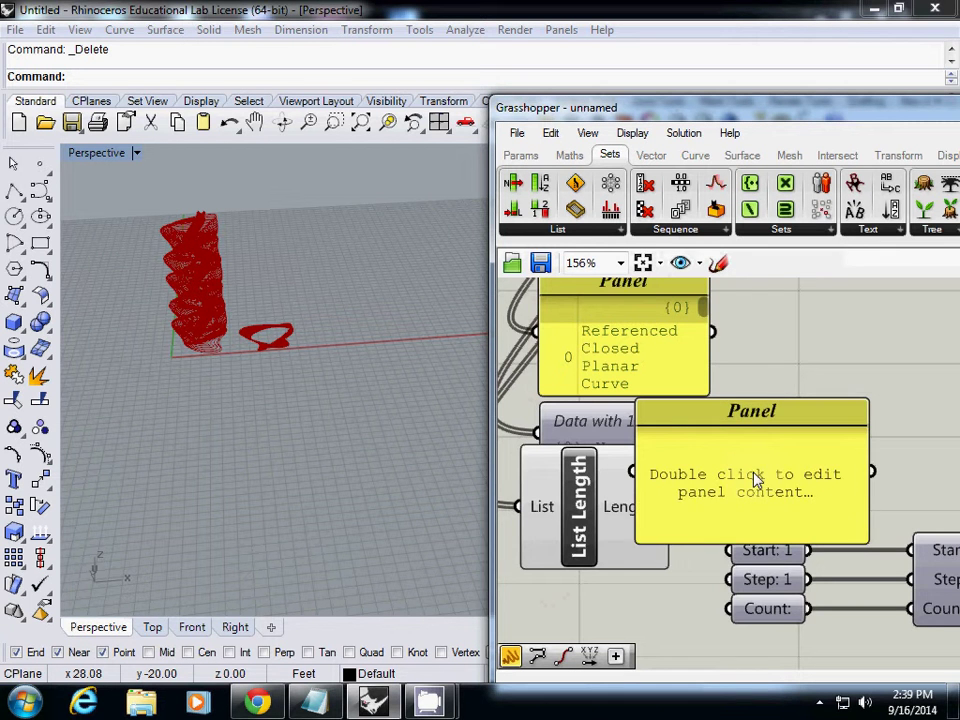
drag(724, 444, 678, 540)
right_drag(668, 560, 716, 471)
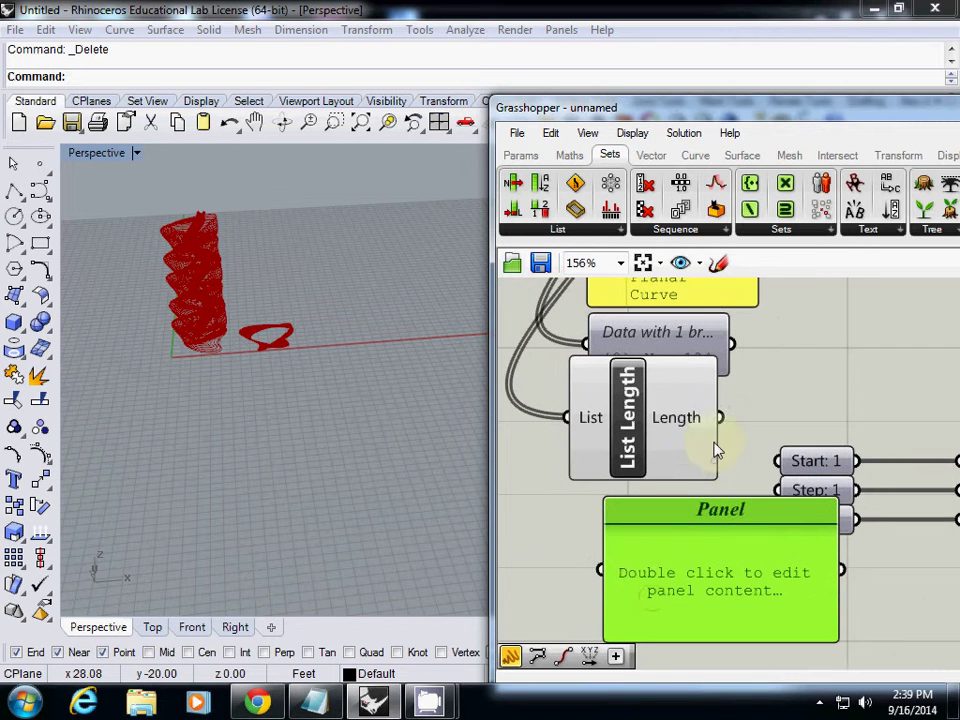
drag(720, 417, 600, 567)
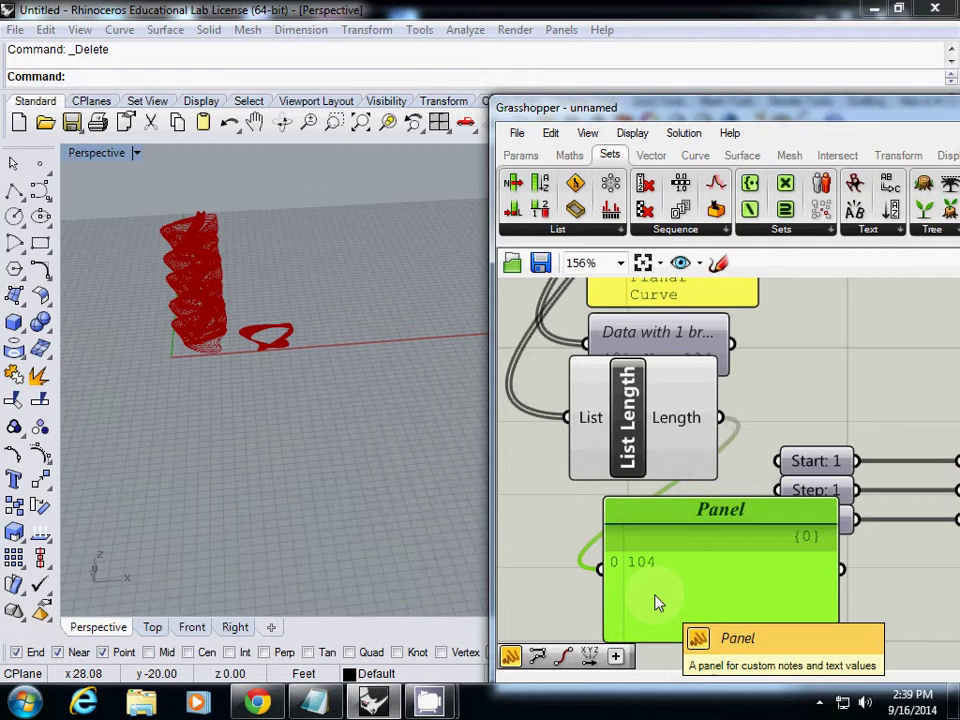
Step: Move List Length beside the Series input parameters, connect its Length output to Count, and place its panel directly beneath it
scroll(658, 602, down, 5)
right_drag(700, 500, 598, 446)
drag(580, 430, 906, 559)
right_drag(740, 569, 726, 469)
drag(830, 461, 650, 468)
right_drag(675, 448, 805, 460)
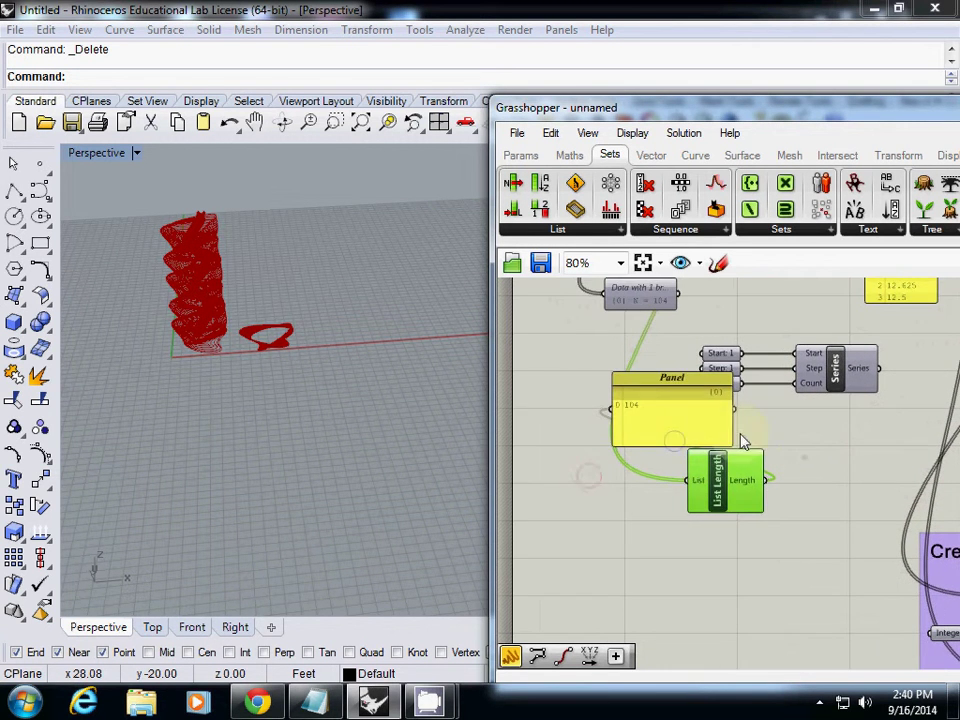
drag(673, 383, 699, 547)
drag(716, 502, 610, 400)
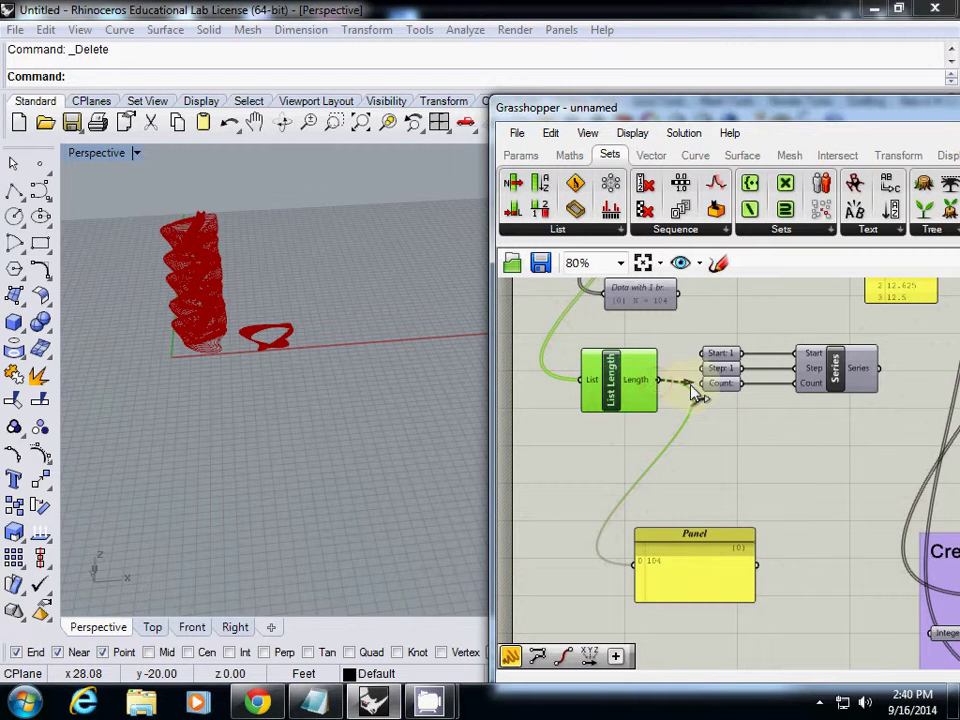
click(694, 537)
drag(694, 537, 630, 446)
right_drag(630, 446, 600, 454)
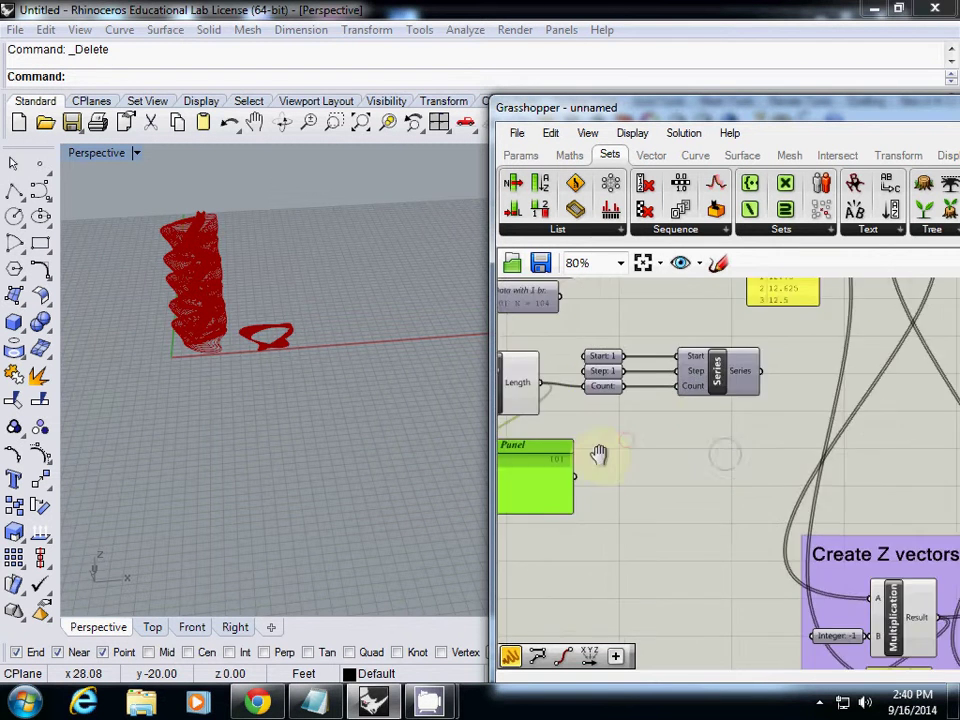
Step: Add a panel below the Series component and connect the Series output to it
scroll(690, 414, up, 5)
right_drag(690, 414, 579, 519)
click(786, 508)
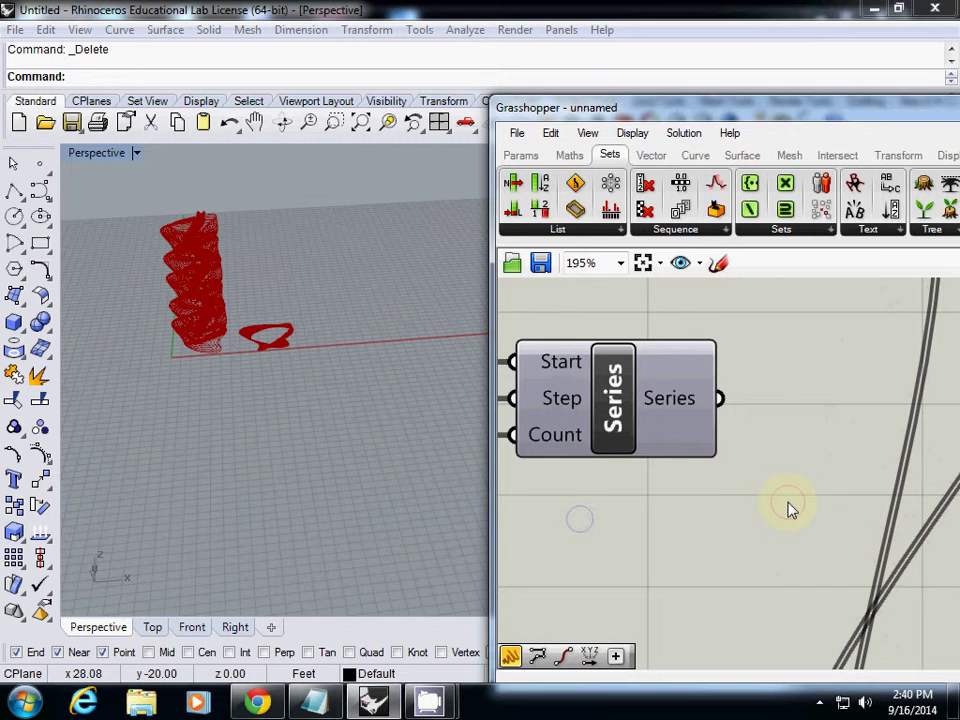
double_click(780, 485)
text(panel)
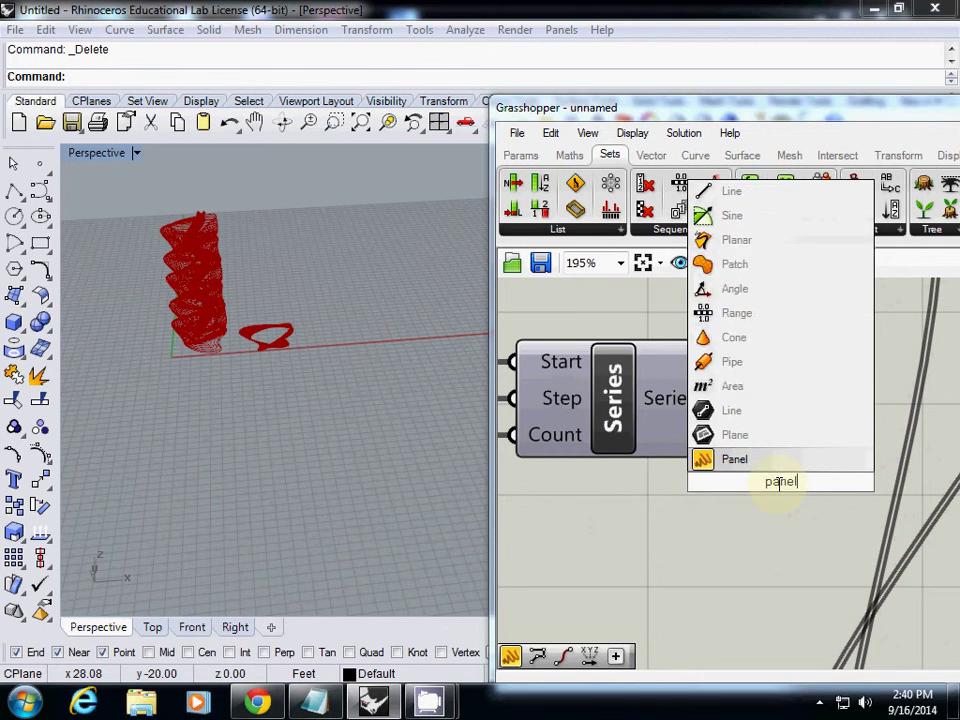
key(Return)
drag(750, 420, 642, 504)
drag(719, 398, 548, 552)
scroll(621, 596, down, 3)
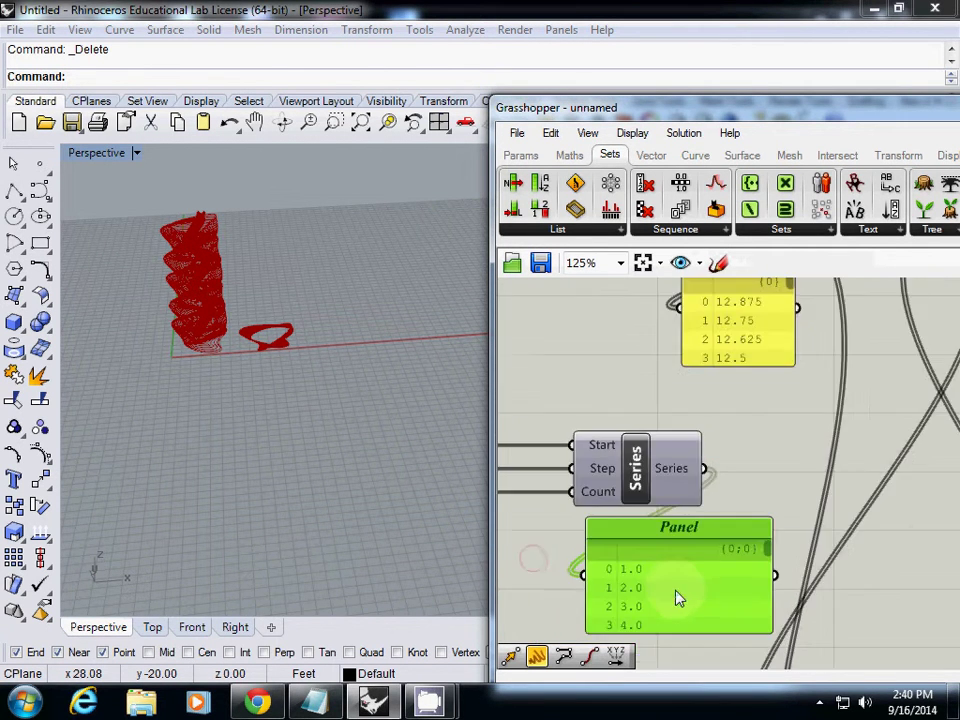
Step: Enlarge the panel of Series values downward so that it shows more rows
right_drag(671, 583, 660, 456)
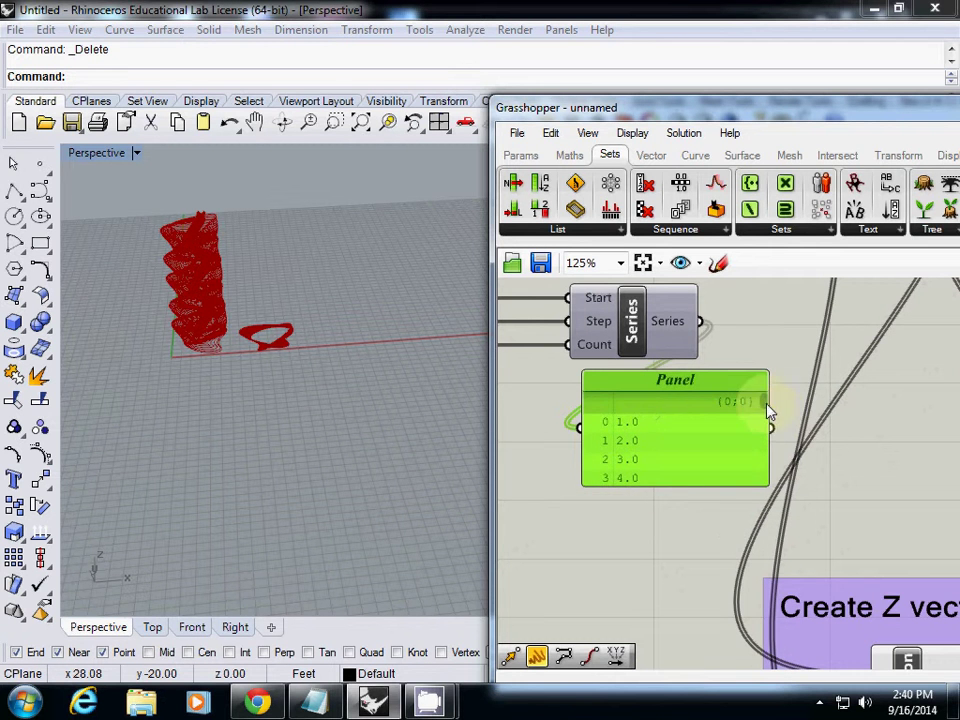
mouse_move(765, 404)
mouse_down()
mouse_move(762, 485)
mouse_move(770, 402)
mouse_up()
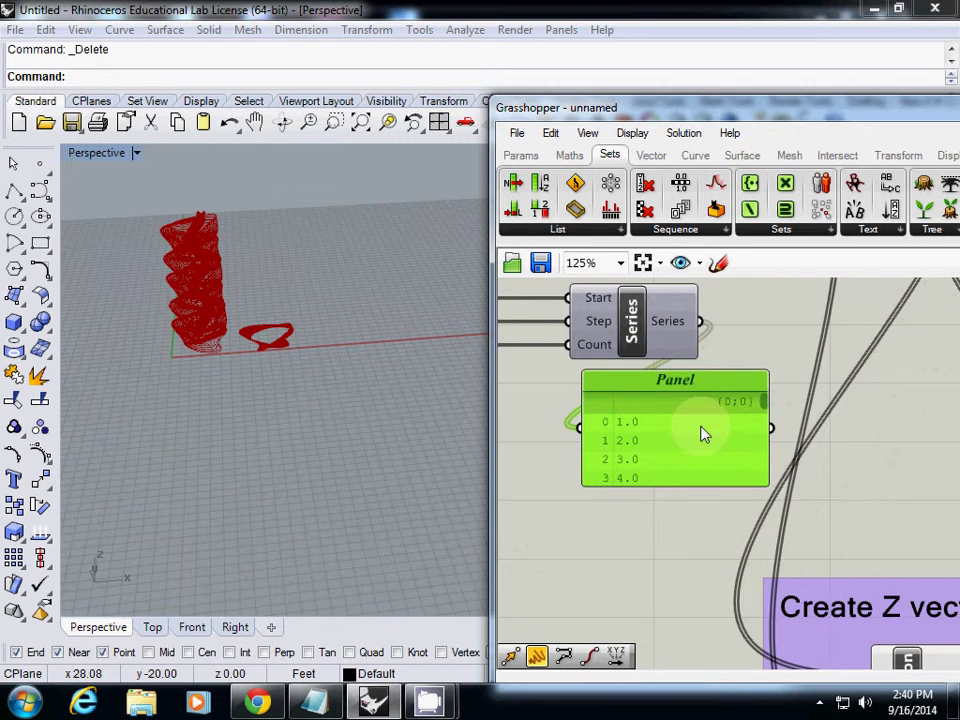
scroll(703, 435, down, 5)
scroll(730, 418, up, 3)
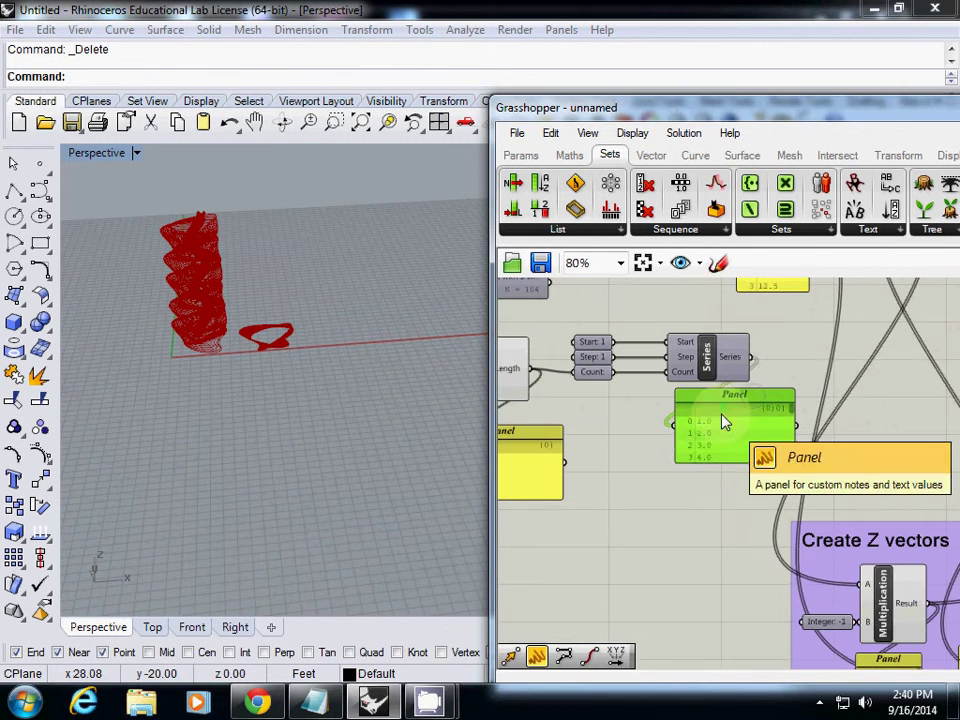
drag(701, 461, 706, 525)
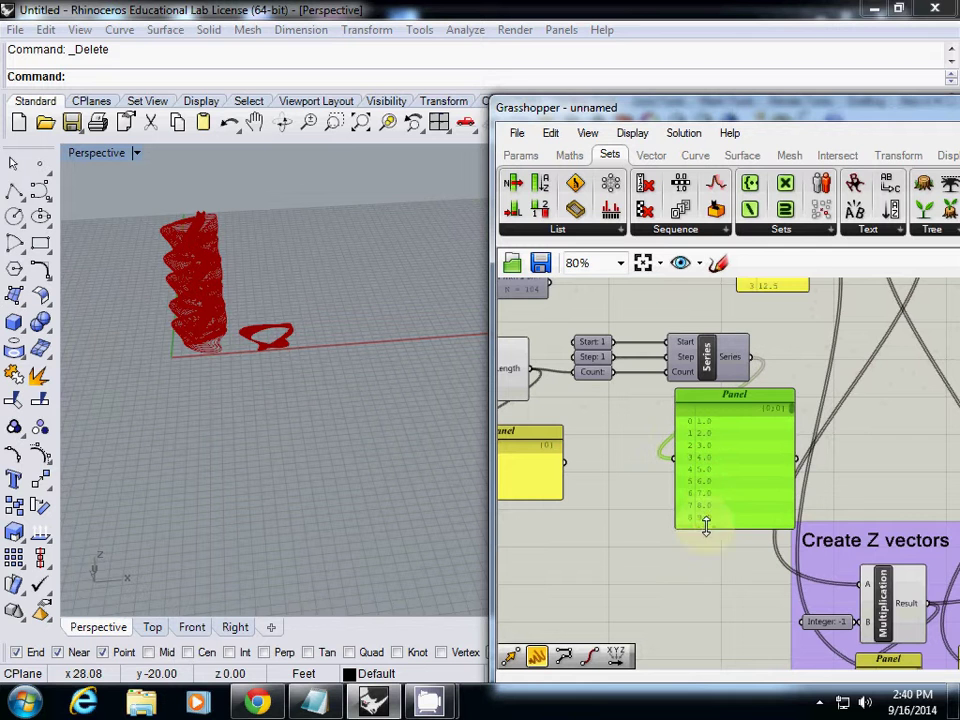
mouse_move(794, 415)
mouse_down()
mouse_move(786, 540)
mouse_move(810, 413)
mouse_up()
Step: Select all of the tower's curves in the Rhino viewport, clear the selection, and pick only the topmost curve to examine it closely
right_drag(658, 392, 756, 407)
right_drag(625, 386, 658, 450)
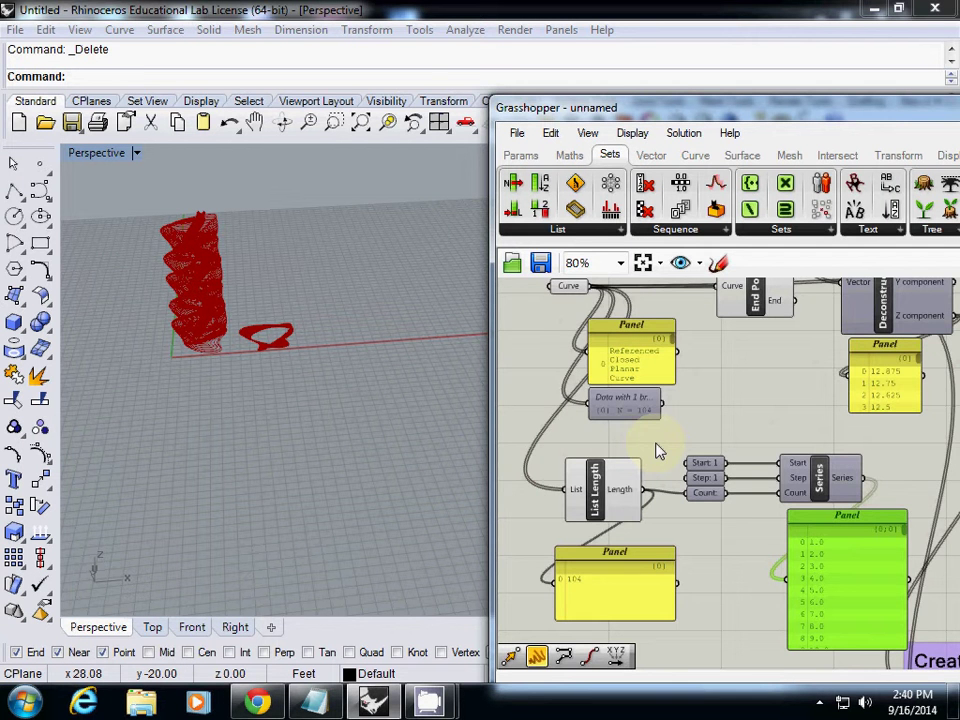
scroll(681, 422, down, 3)
scroll(639, 426, up, 5)
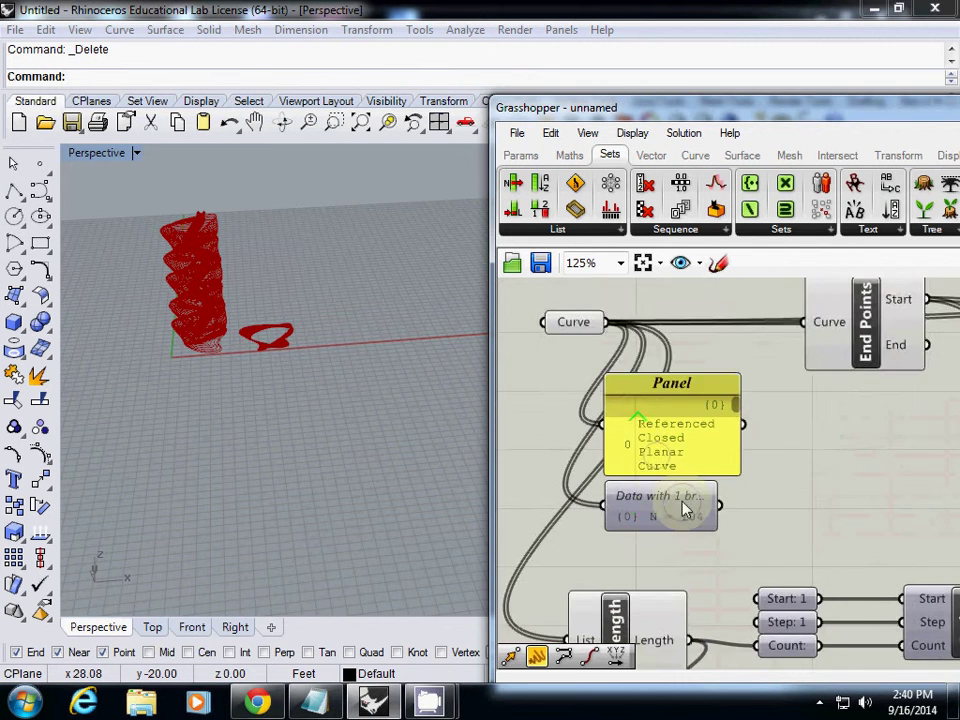
right_drag(686, 510, 681, 381)
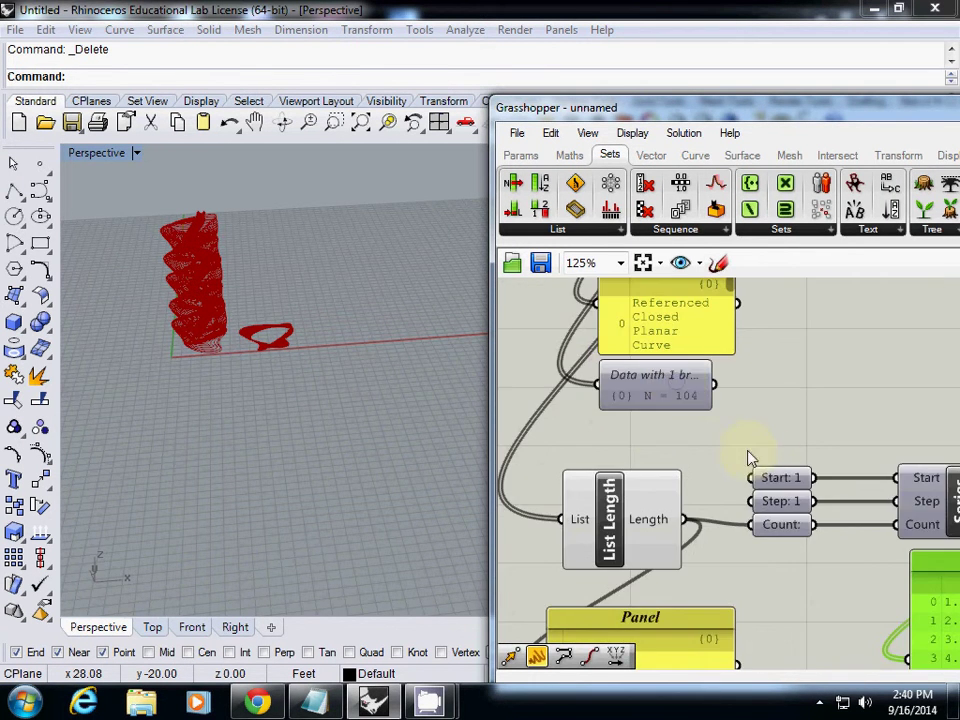
drag(140, 198, 236, 422)
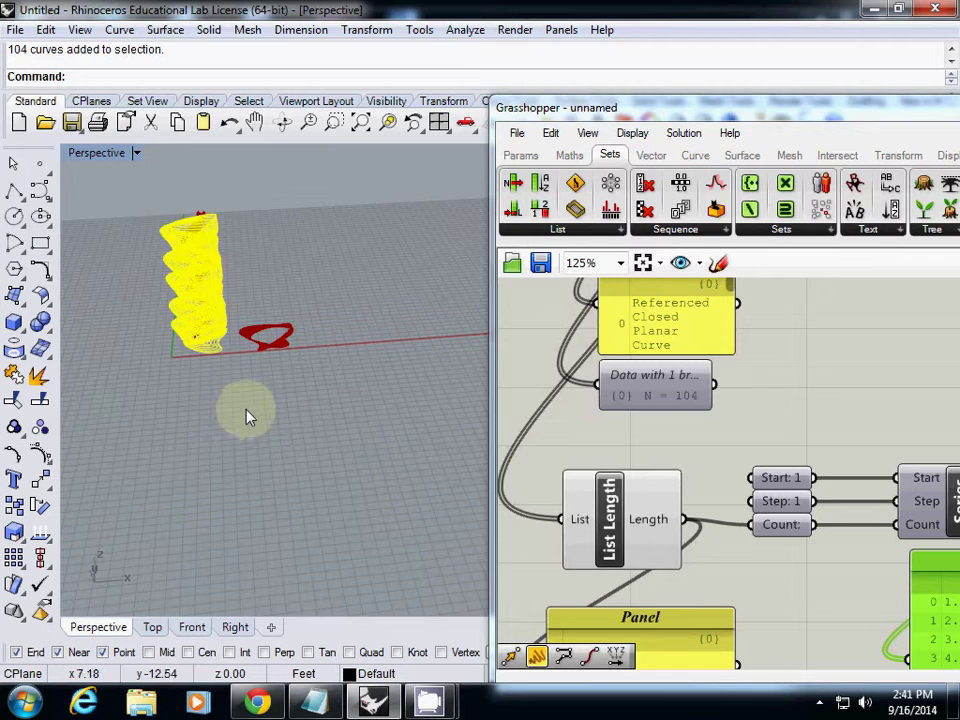
click(264, 414)
scroll(166, 219, up, 8)
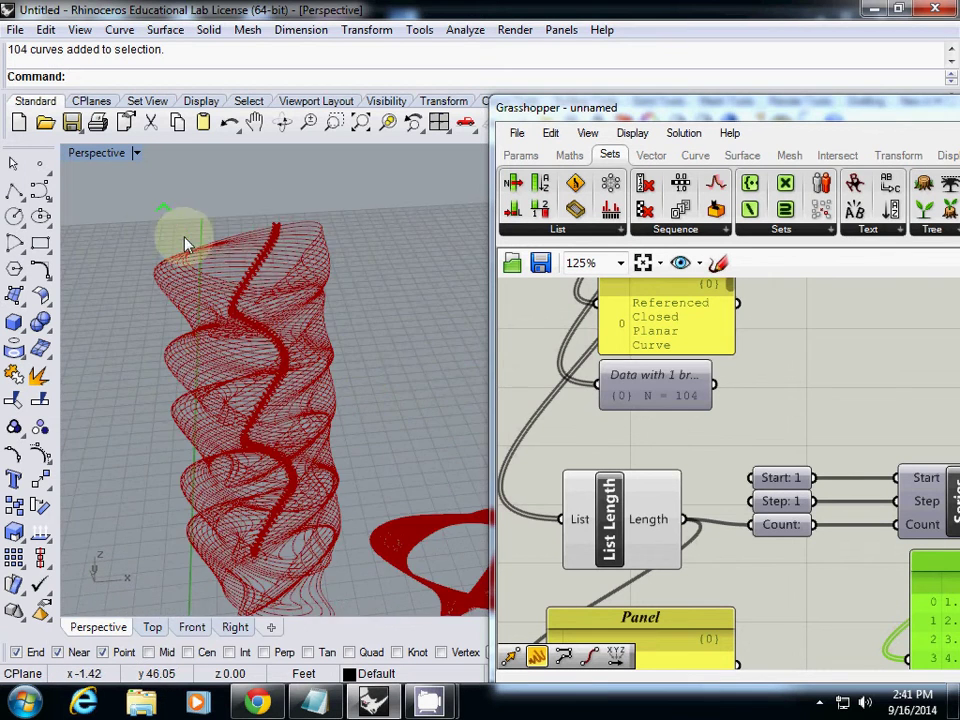
click(205, 288)
right_drag(205, 288, 208, 246)
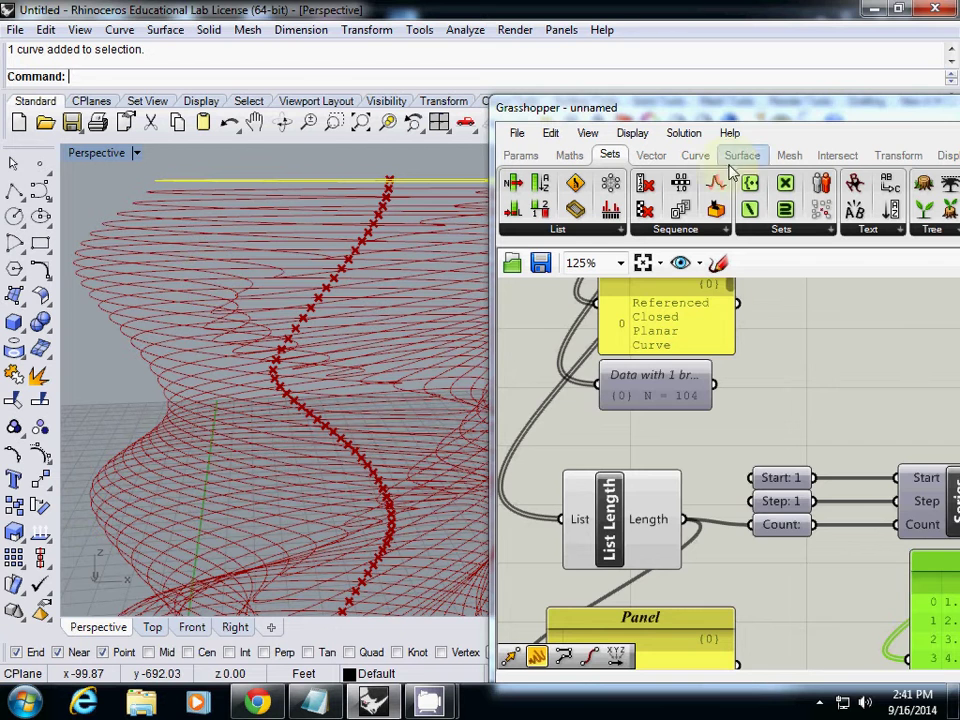
Step: Widen the Grasshopper window so that it covers more of the Rhino viewport
right_drag(754, 420, 765, 335)
scroll(736, 369, down, 4)
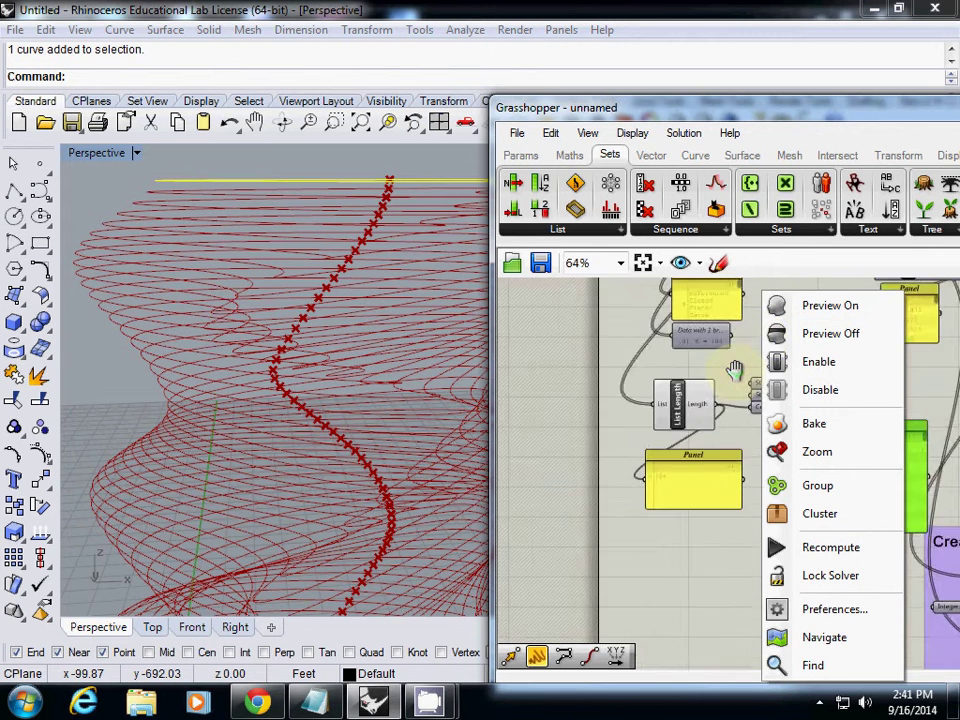
right_drag(700, 400, 658, 416)
scroll(640, 410, up, 4)
drag(492, 337, 450, 337)
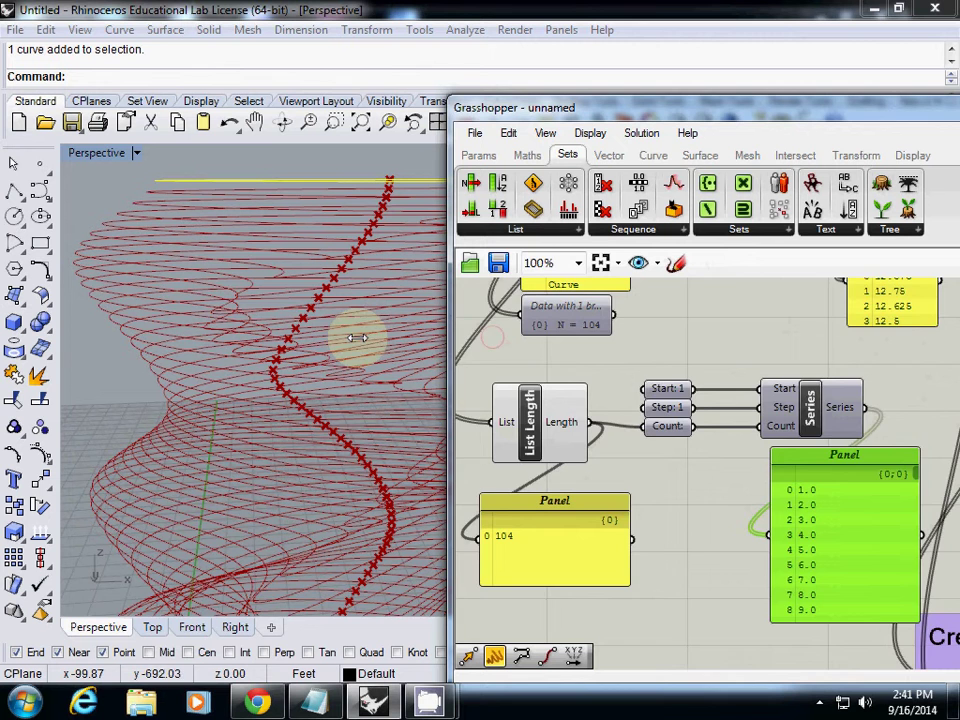
scroll(620, 378, down, 3)
right_click(614, 393)
scroll(614, 393, up, 4)
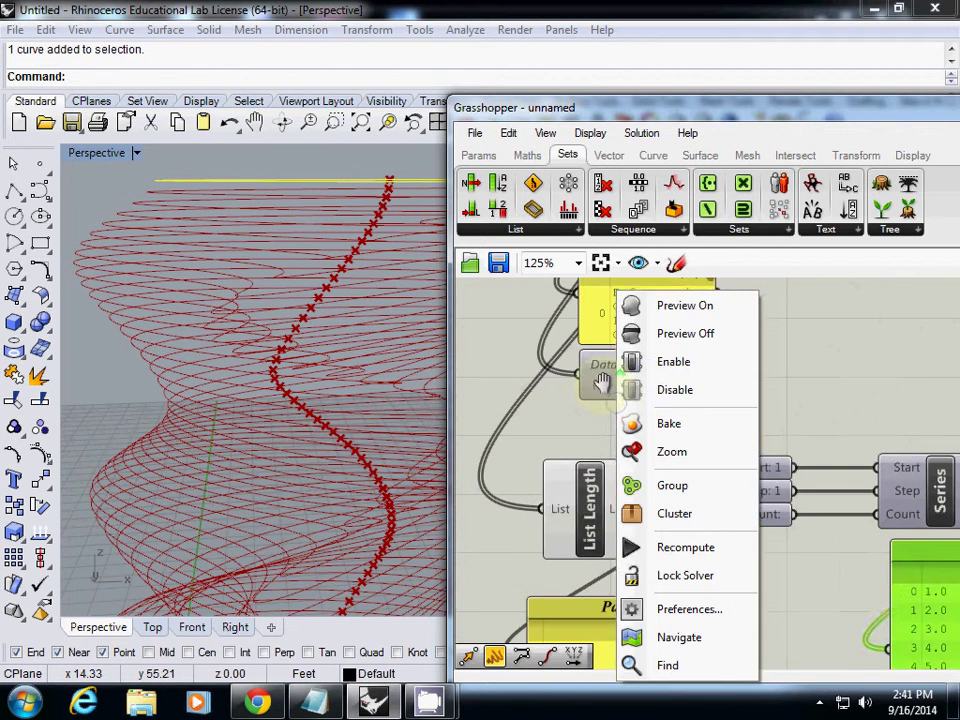
click(579, 422)
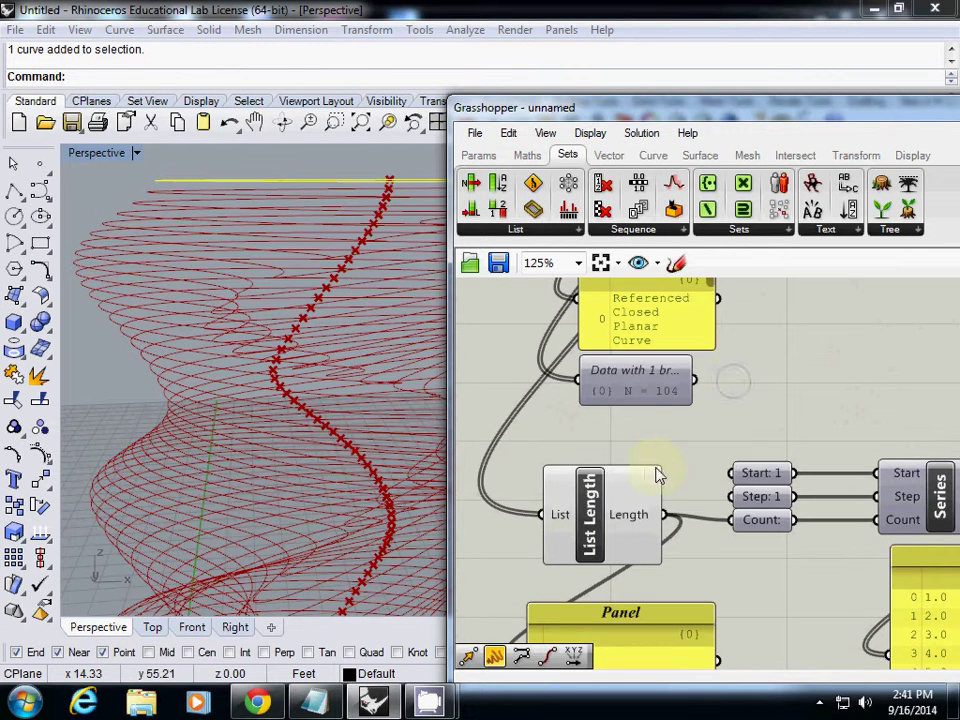
Step: Move the Curve parameter farther from End Points and move List Length up to just below the wire between them
click(590, 498)
drag(590, 498, 586, 484)
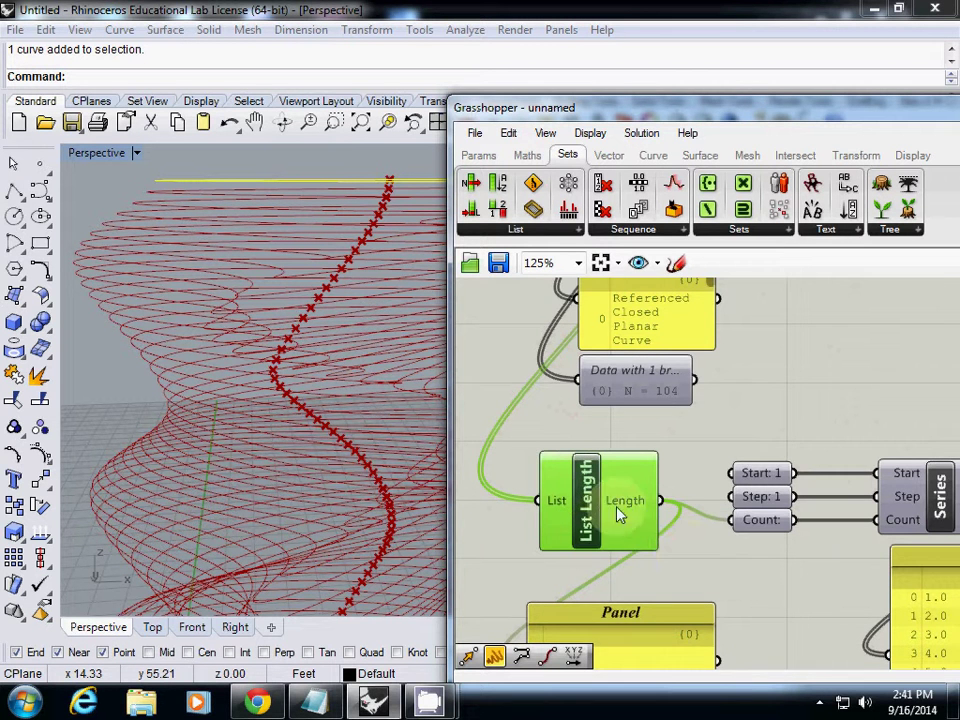
right_drag(690, 557, 688, 499)
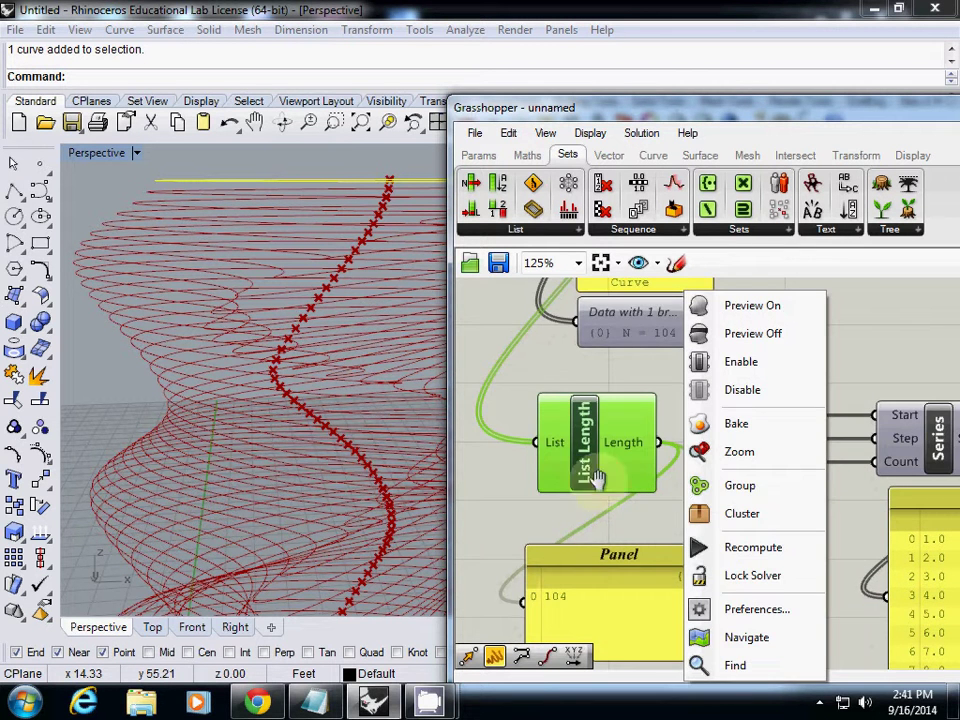
scroll(555, 505, down, 4)
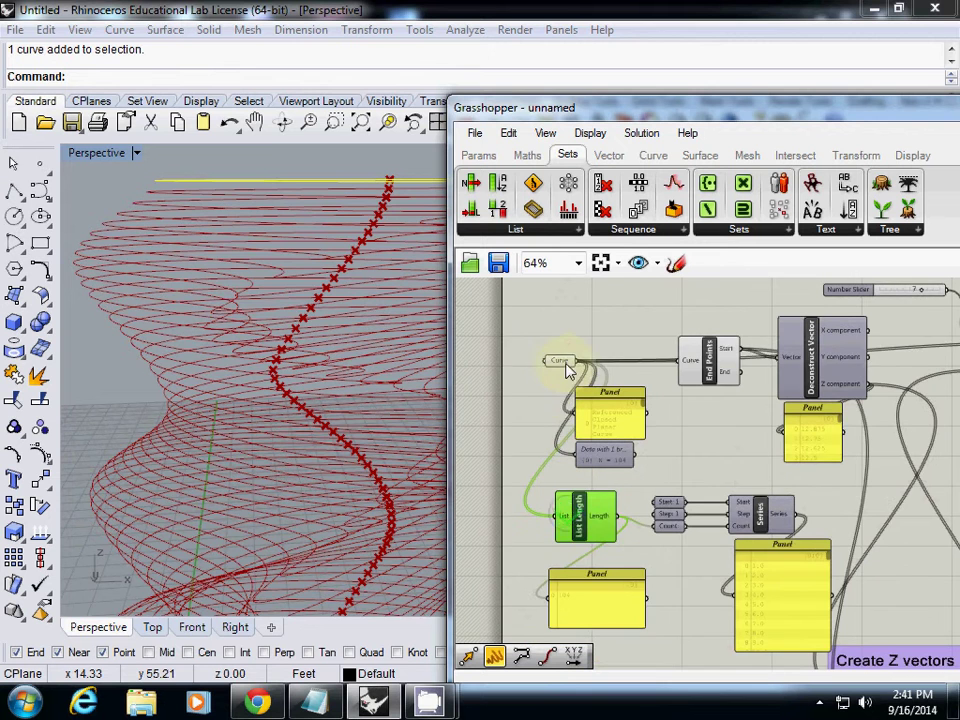
drag(562, 362, 490, 365)
scroll(535, 470, up, 1)
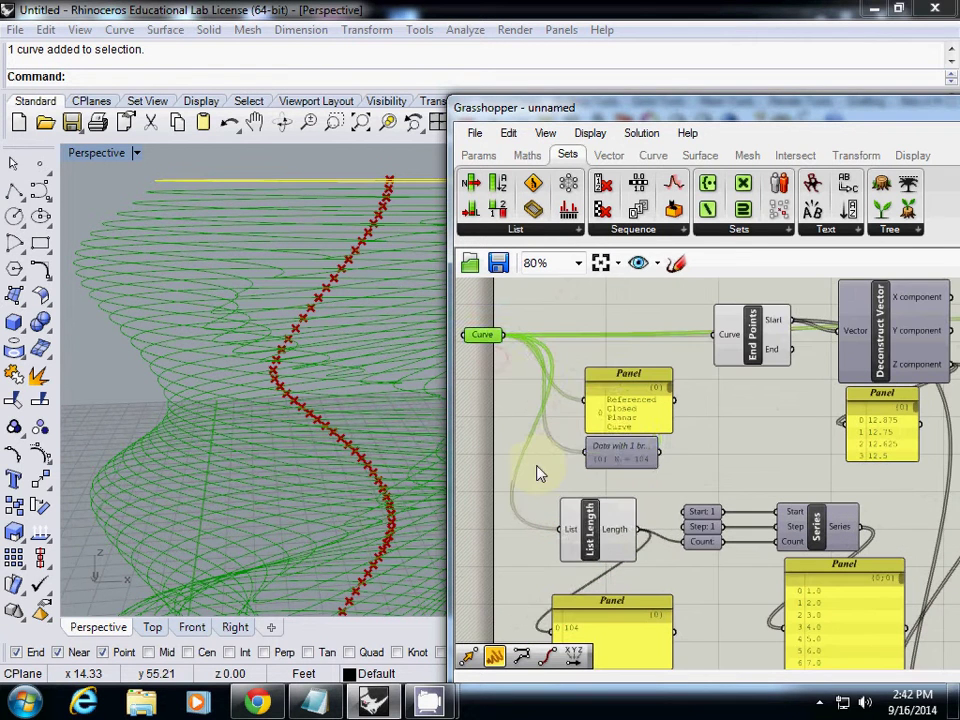
drag(574, 530, 576, 378)
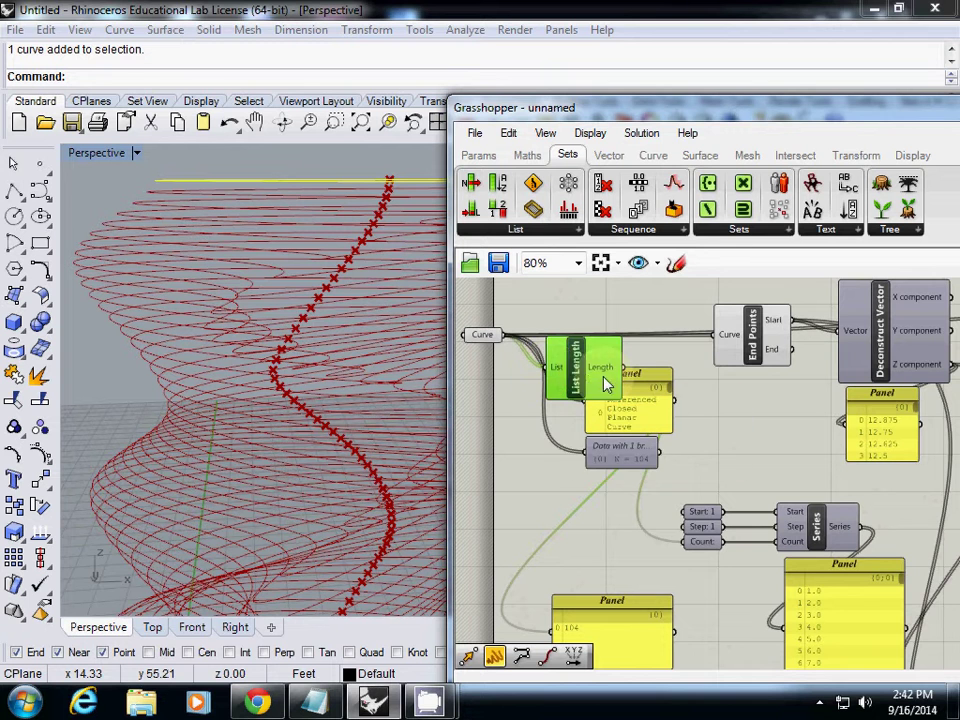
Step: Move the List Length component back down so that it sits just before the Series component's extracted Count parameter
drag(572, 385, 683, 541)
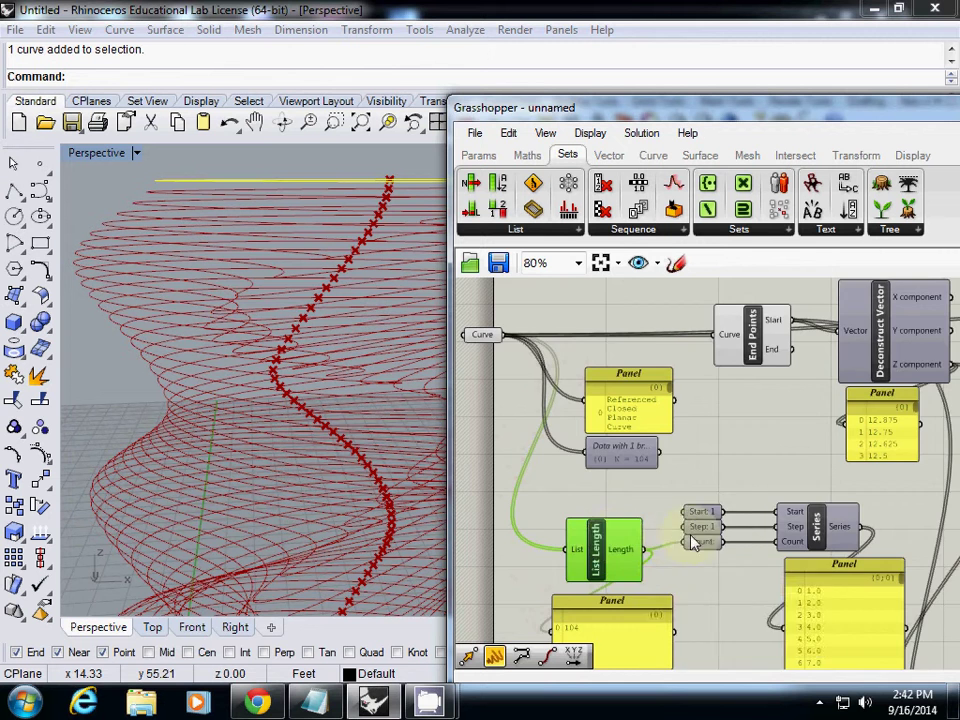
scroll(720, 562, up, 3)
scroll(724, 561, down, 3)
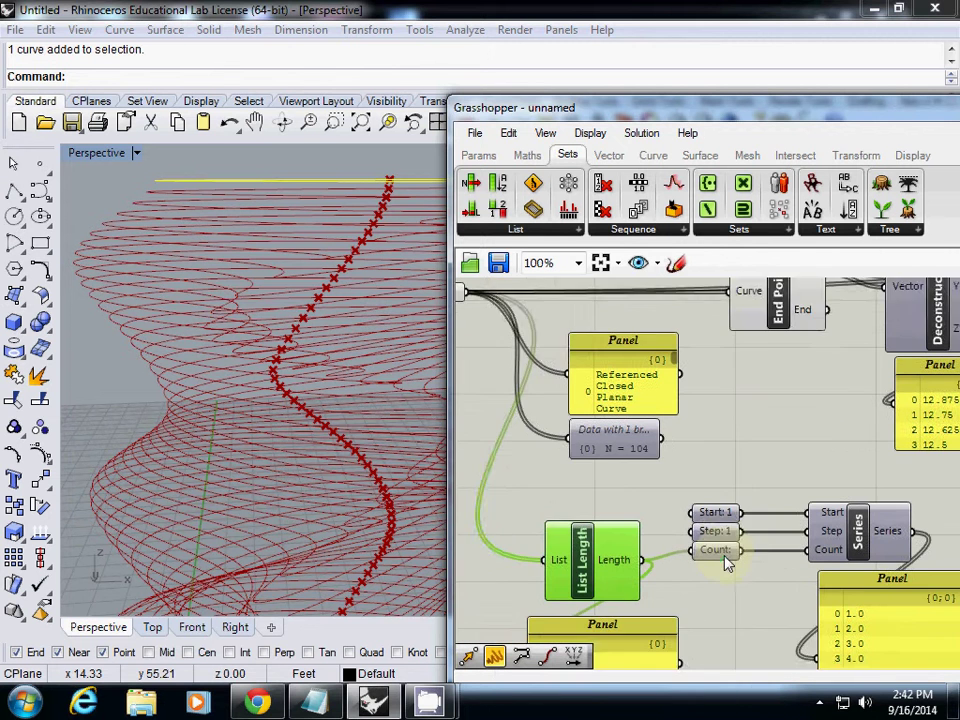
right_drag(724, 561, 618, 496)
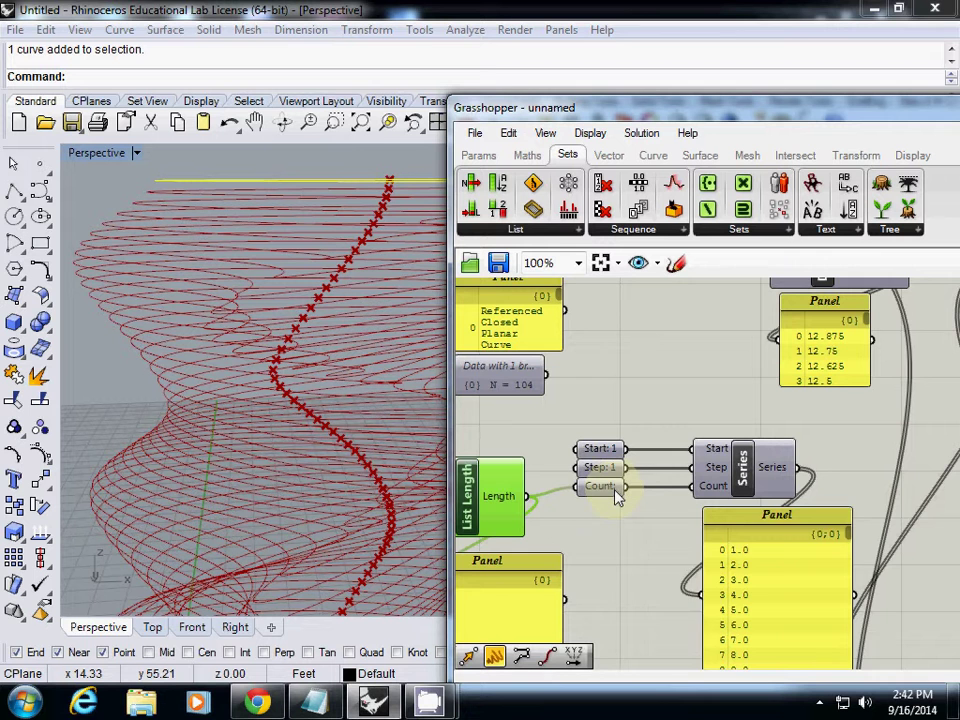
right_drag(617, 500, 617, 430)
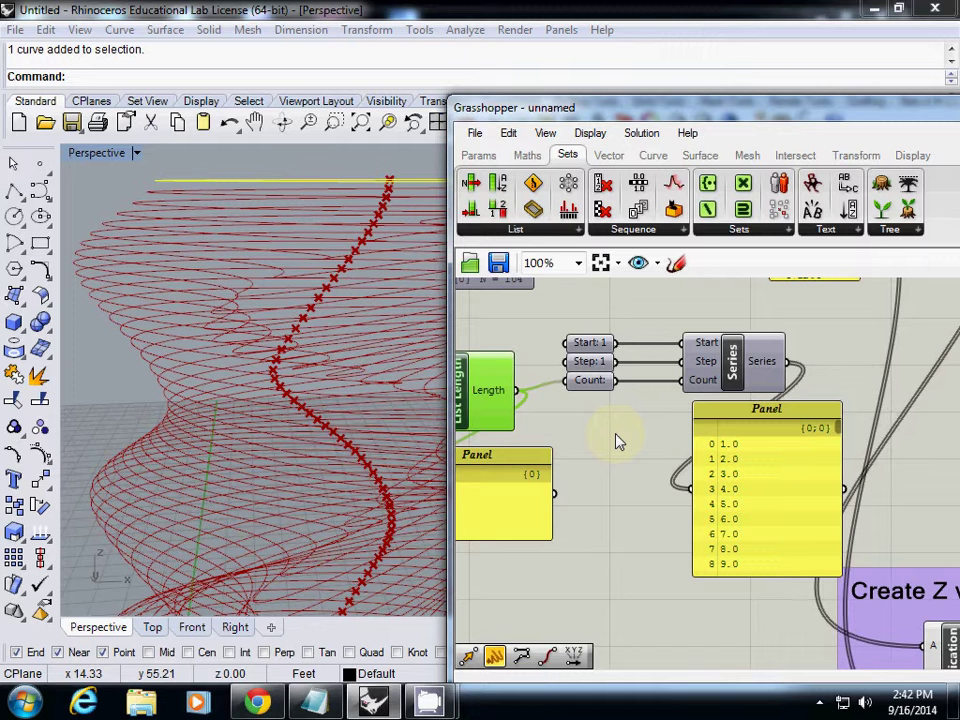
Step: Add a Multiplication component beyond Series and connect the Series output to its A input
scroll(746, 467, down, 4)
right_drag(746, 467, 737, 413)
scroll(606, 435, up, 4)
scroll(611, 429, down, 5)
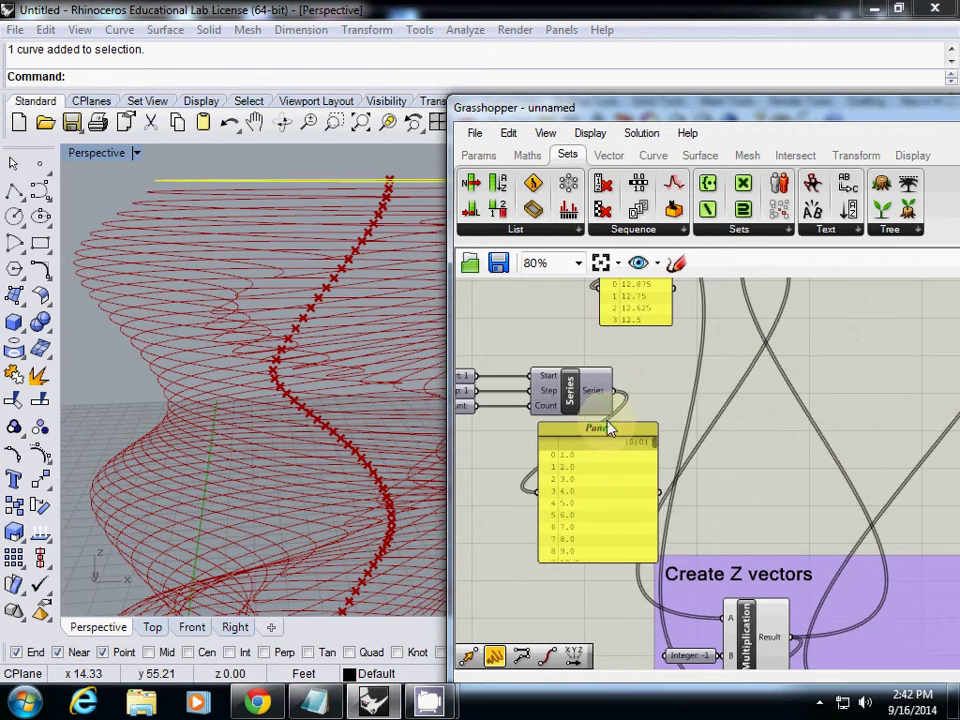
scroll(652, 418, up, 4)
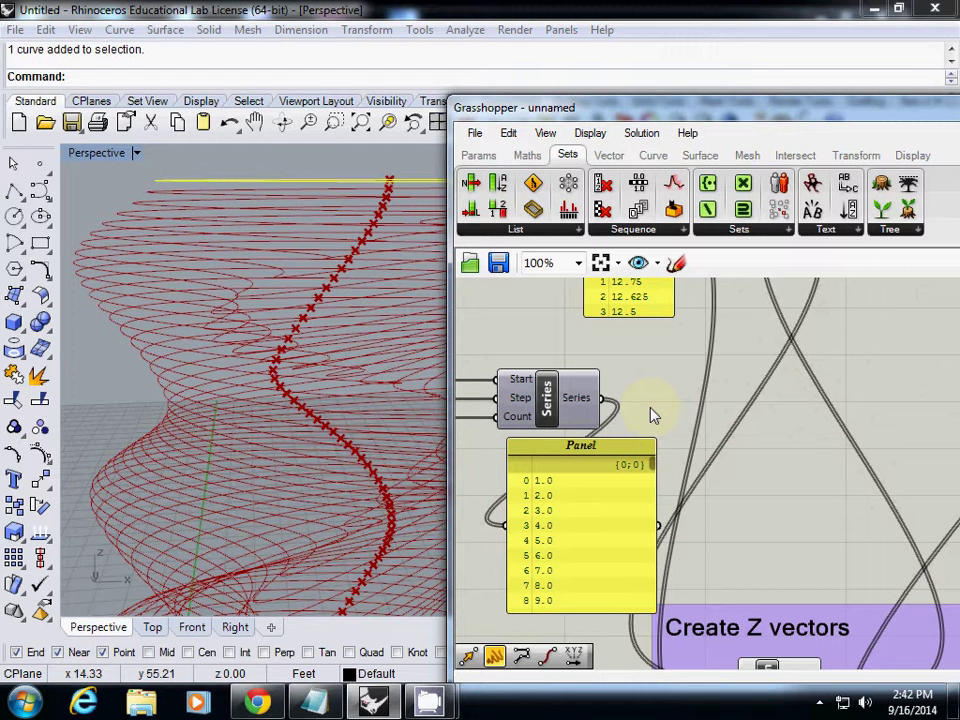
double_click(668, 362)
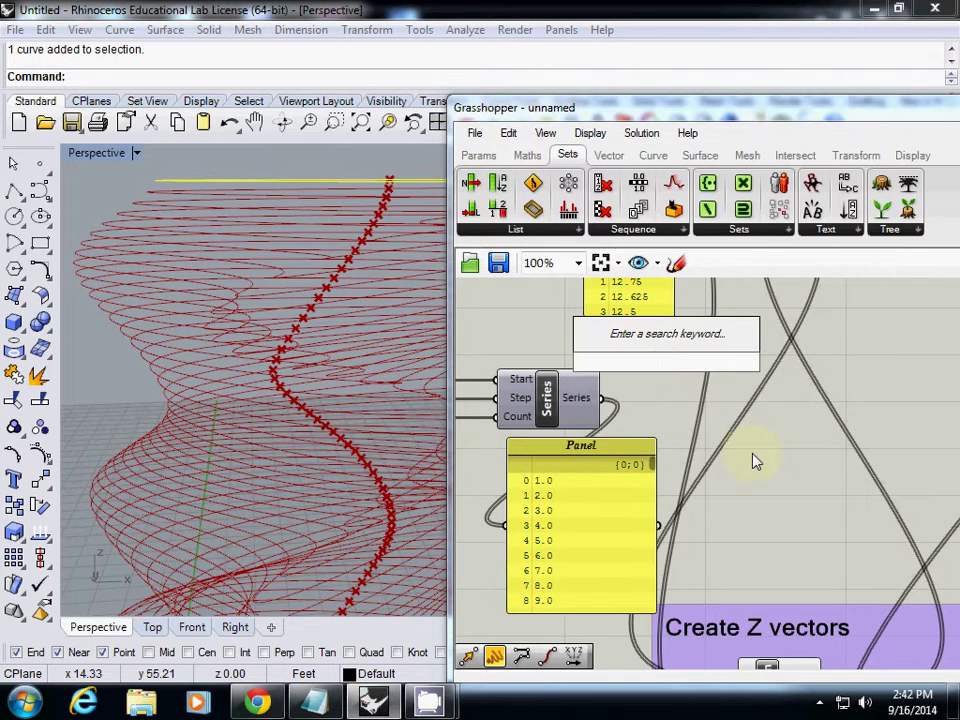
text(7)
key(BackSpace)
text(m)
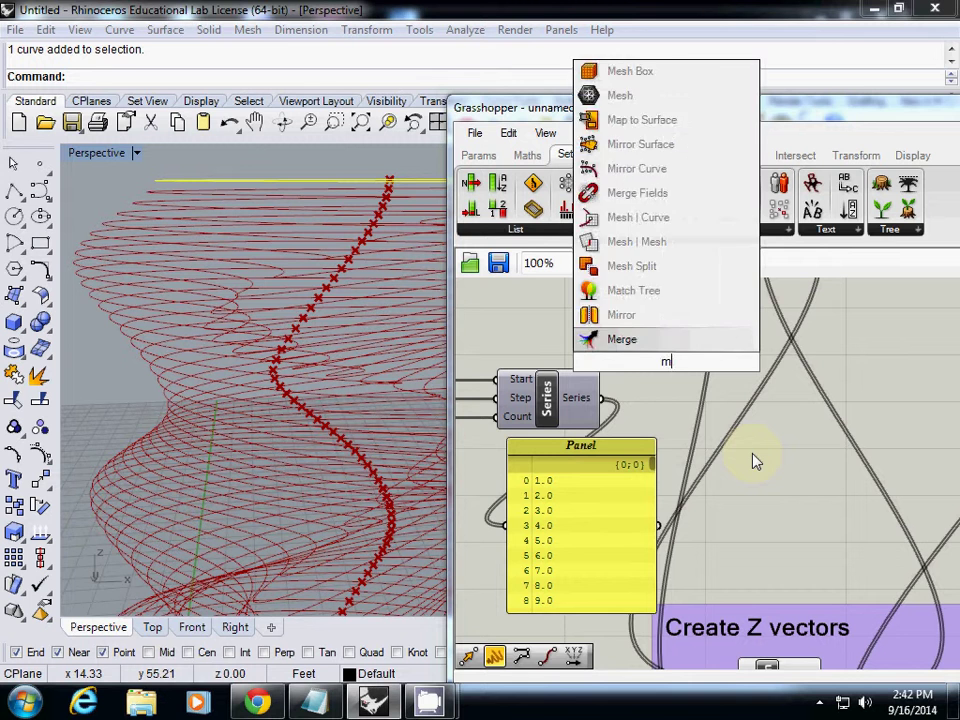
text(ult)
key(Return)
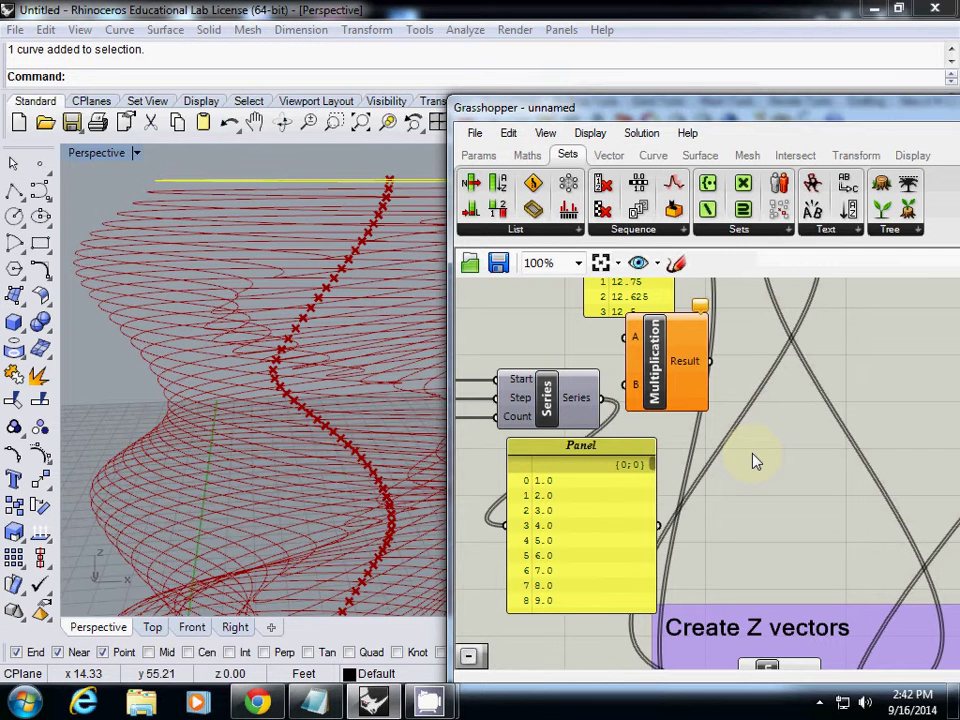
drag(679, 401, 868, 409)
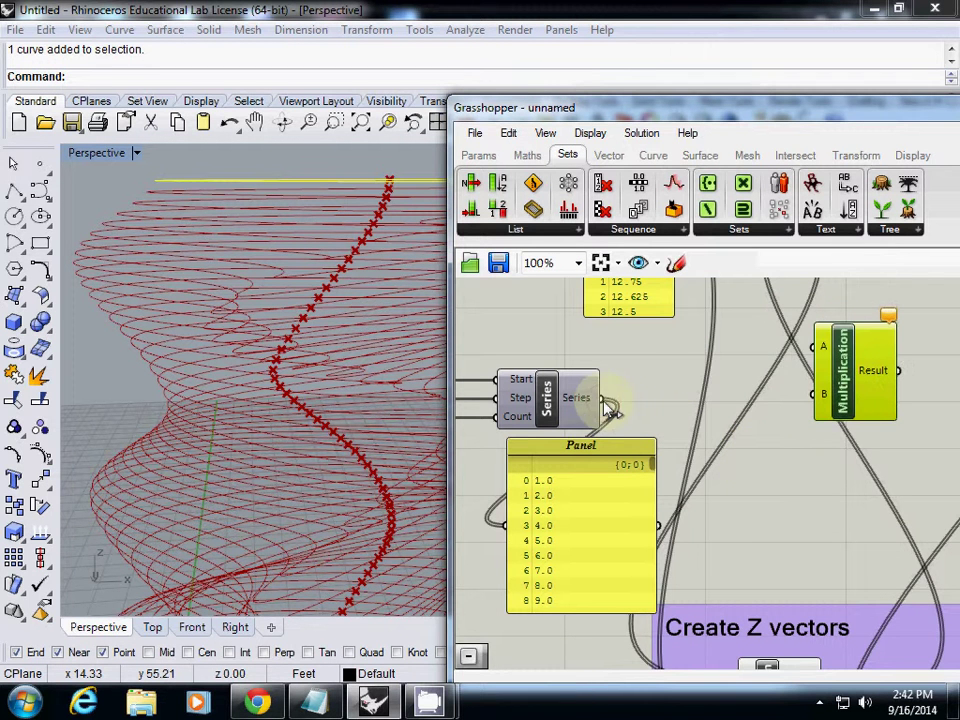
drag(606, 400, 815, 348)
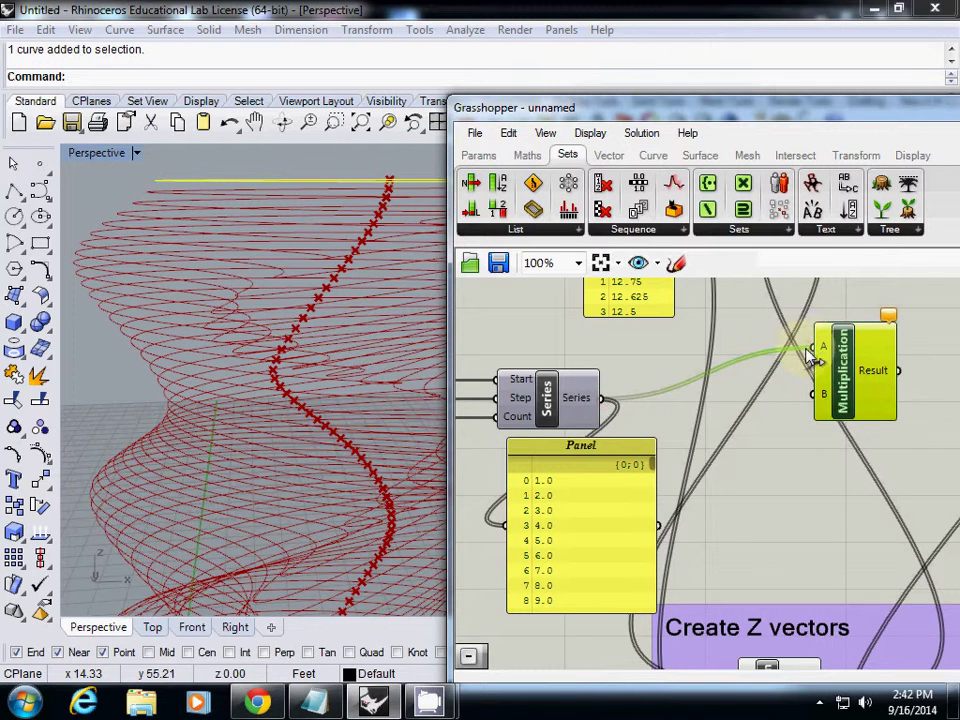
Step: Extract the new Multiplication's B input as a separate parameter, rename it 7 and set its data item to 7
right_click(823, 400)
click(820, 638)
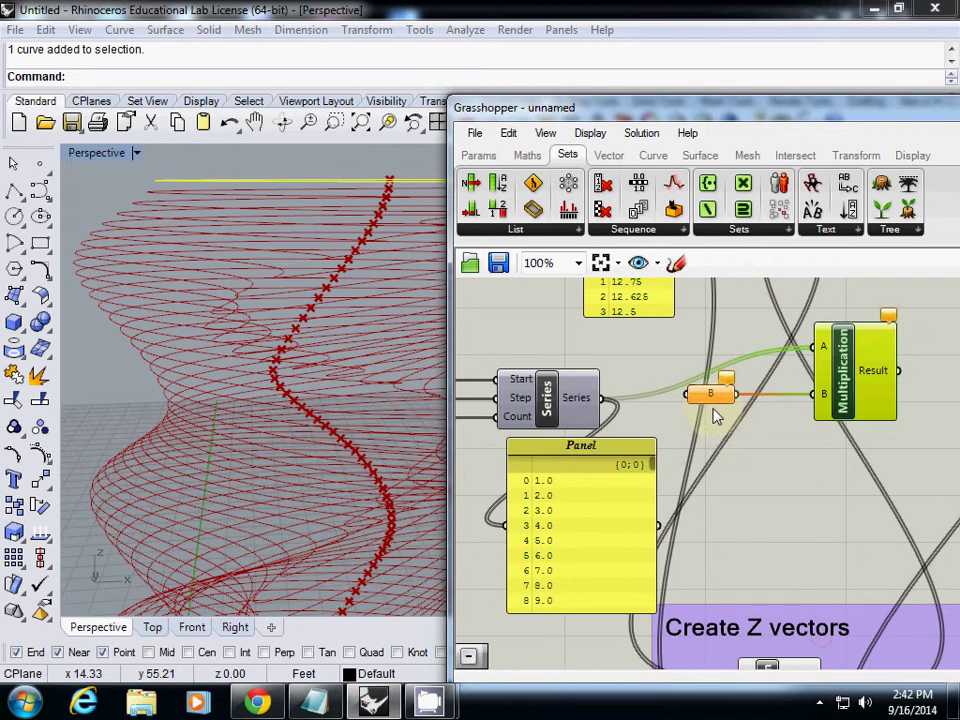
right_click(710, 394)
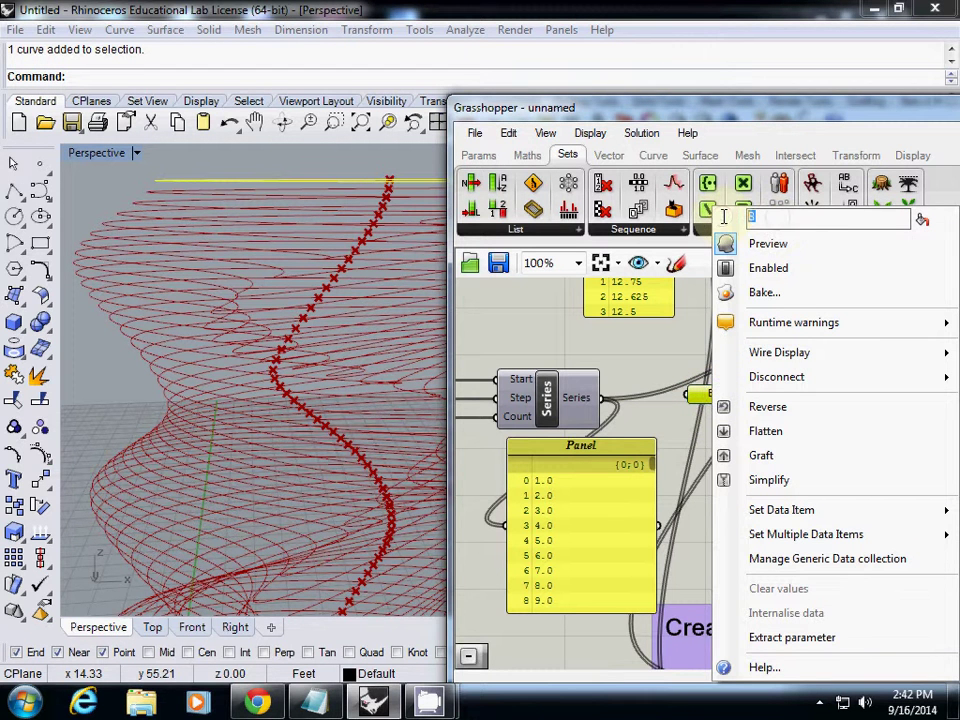
text(7)
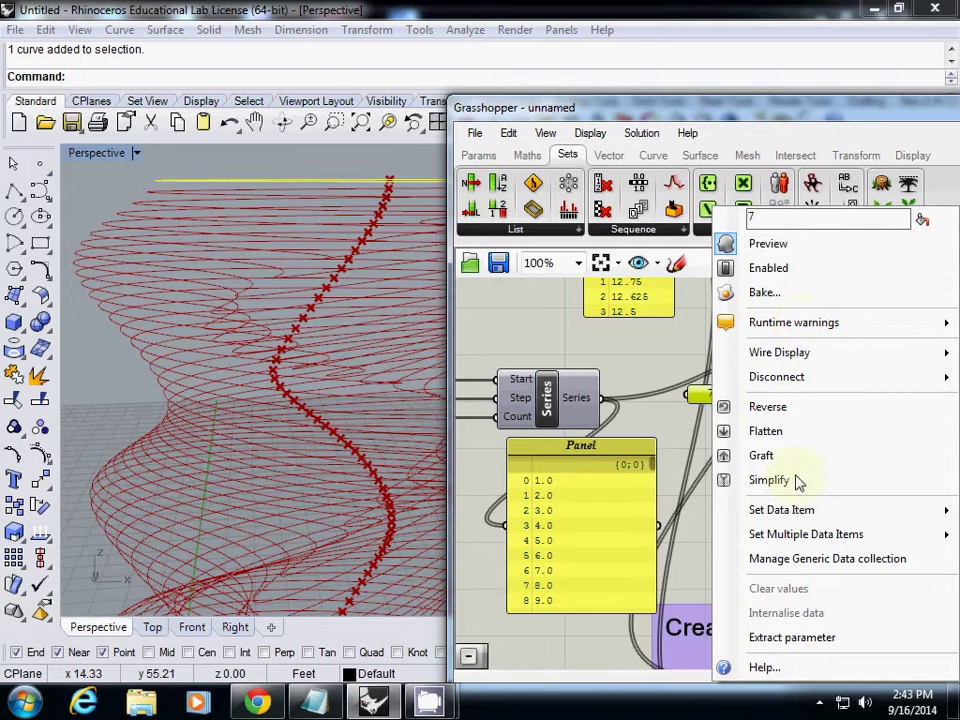
mouse_move(795, 512)
text(7)
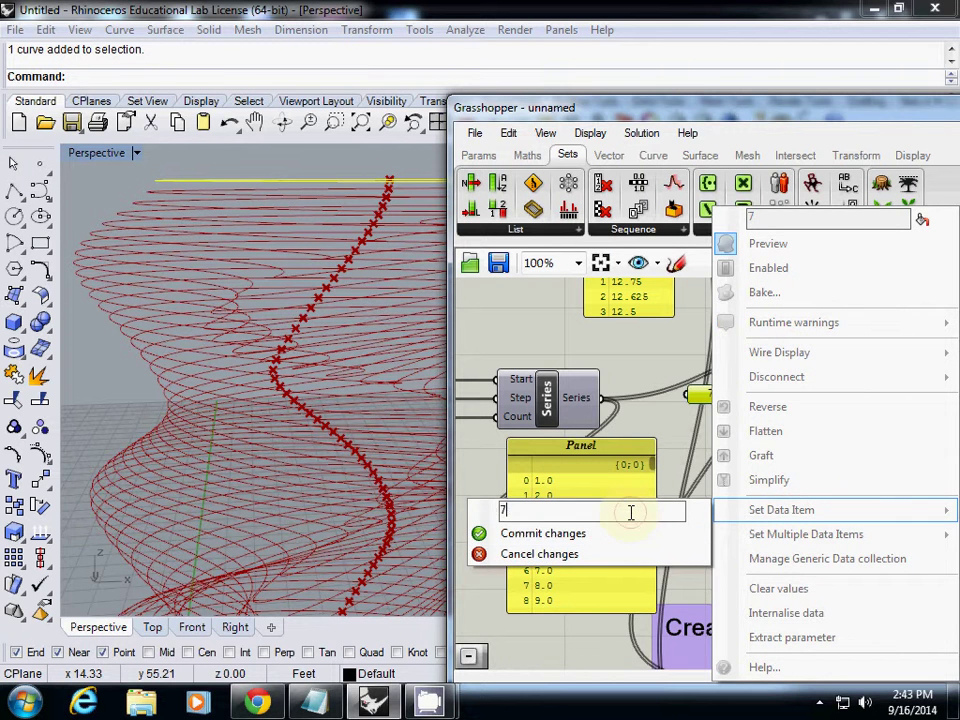
click(609, 546)
Step: Tidy the layout by shifting the 7 parameter and Multiplication slightly lower and moving the Series panel clear of the Series component
right_drag(743, 493, 770, 473)
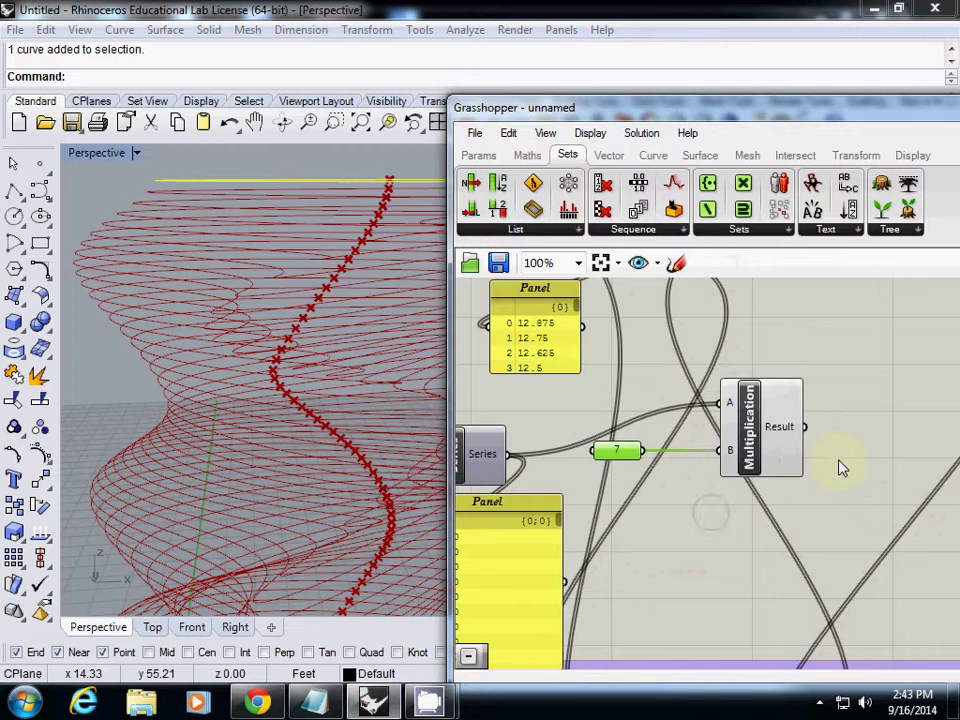
scroll(800, 450, down, 2)
right_click(784, 430)
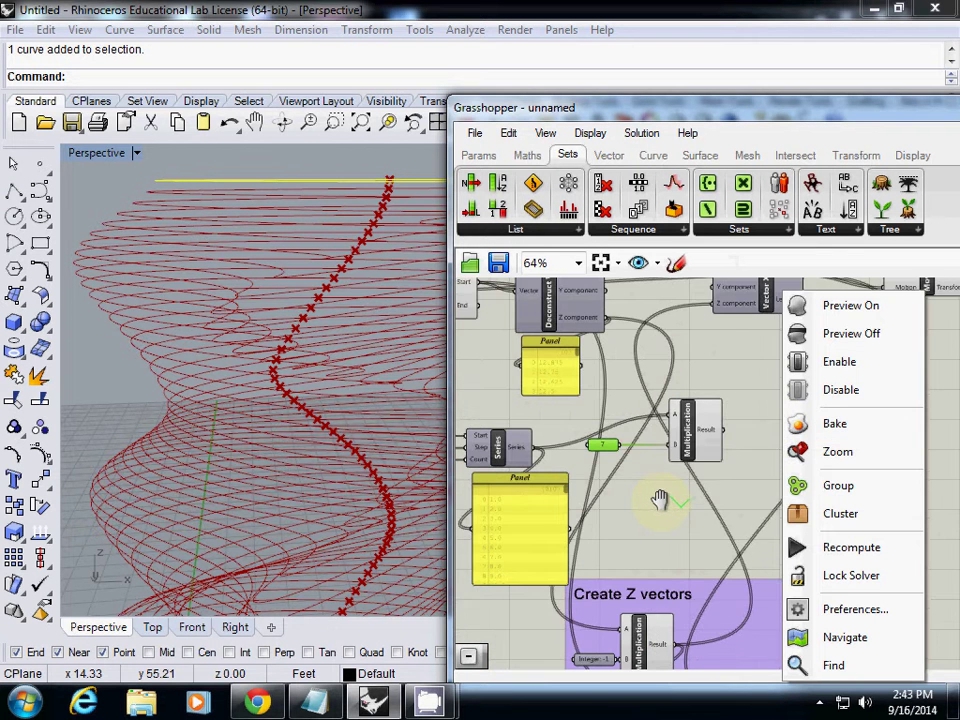
scroll(660, 499, up, 2)
click(662, 499)
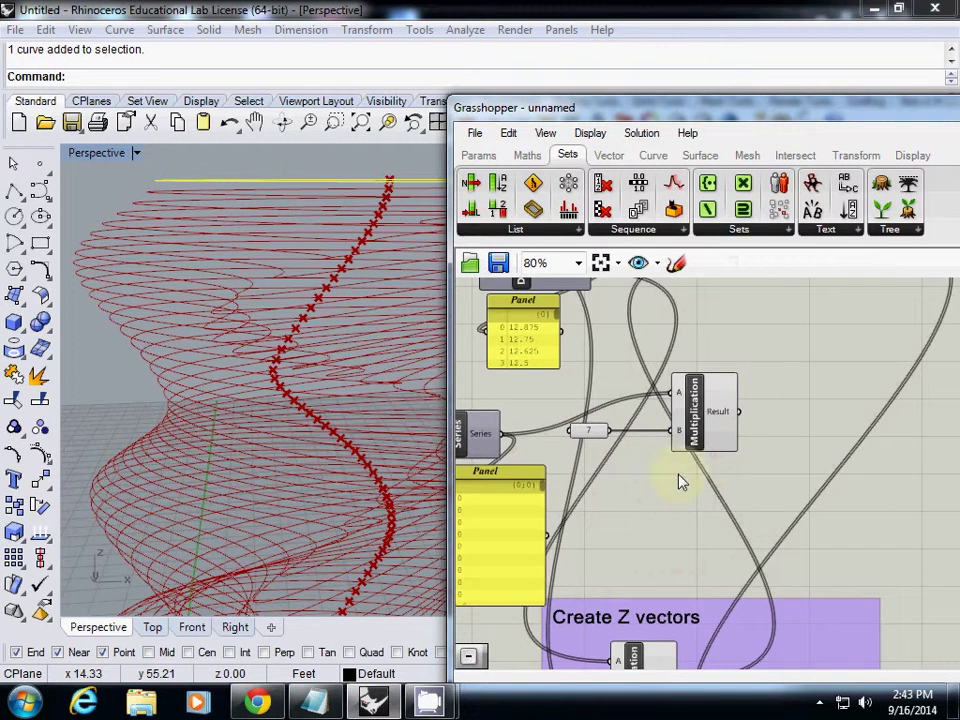
right_drag(622, 516, 671, 457)
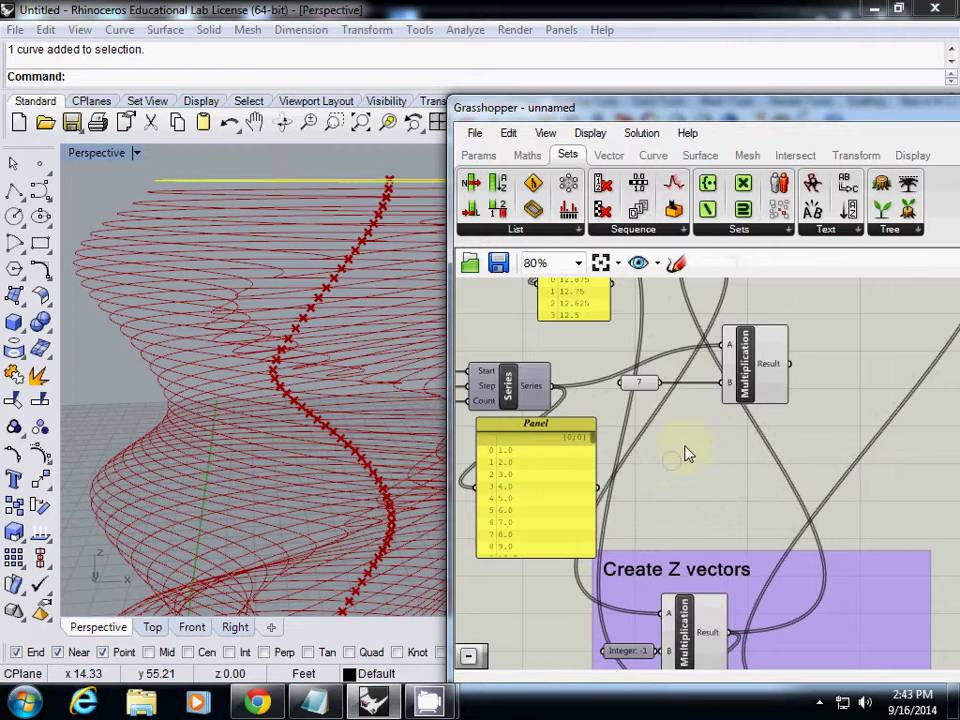
drag(643, 390, 641, 437)
drag(744, 387, 723, 427)
scroll(703, 422, up, 1)
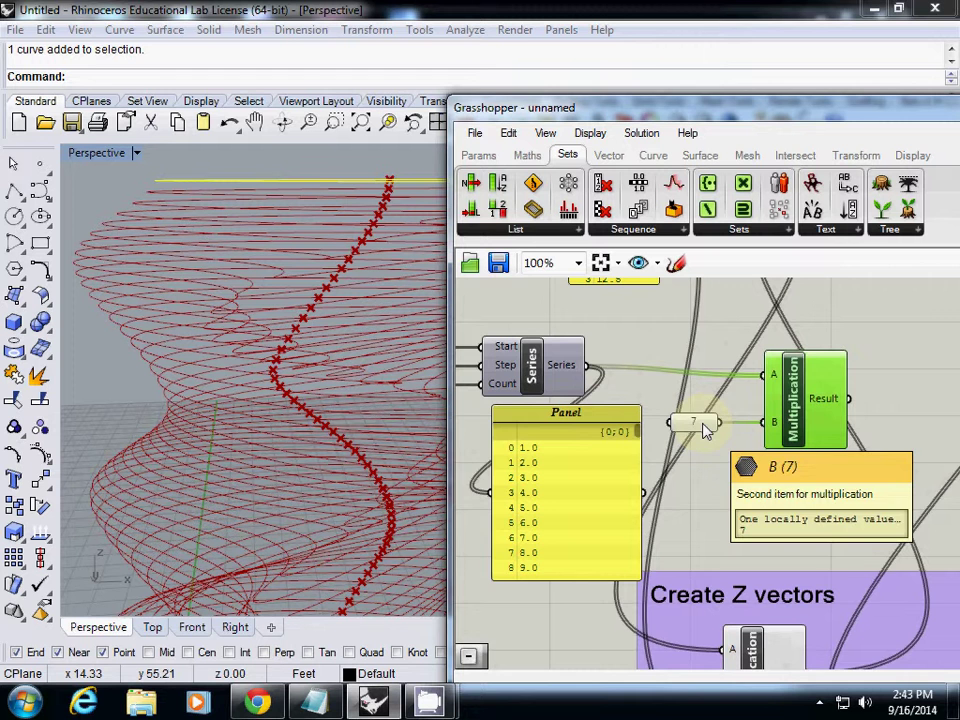
right_drag(744, 480, 721, 481)
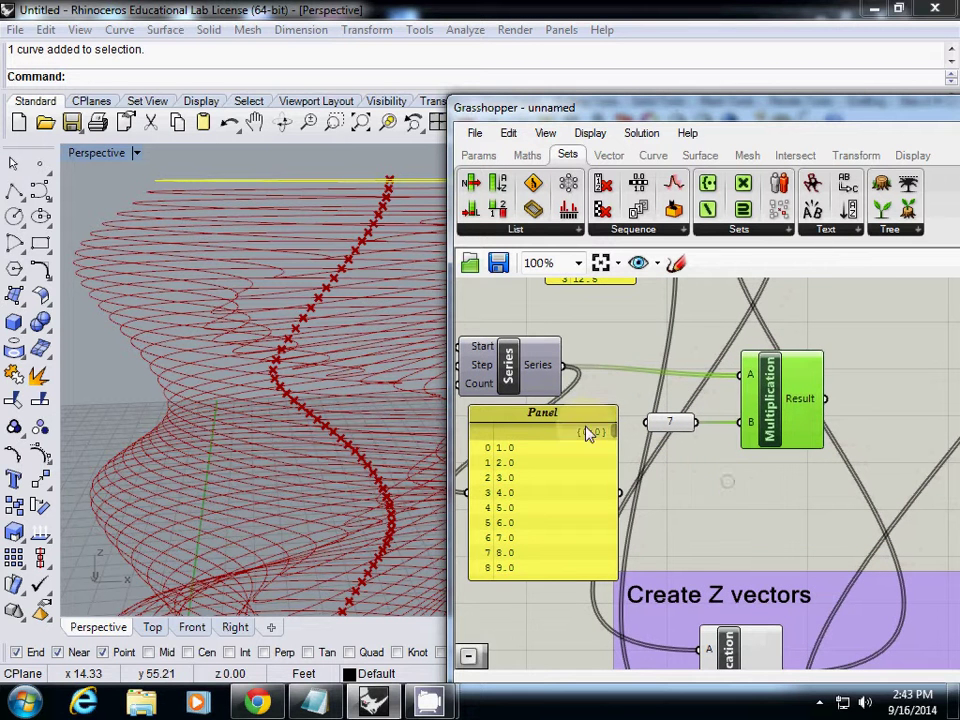
drag(588, 432, 643, 467)
Step: Add a panel below Multiplication, connect the Result output to it and enlarge it downward to show more rows
right_drag(738, 482, 697, 468)
double_click(841, 392)
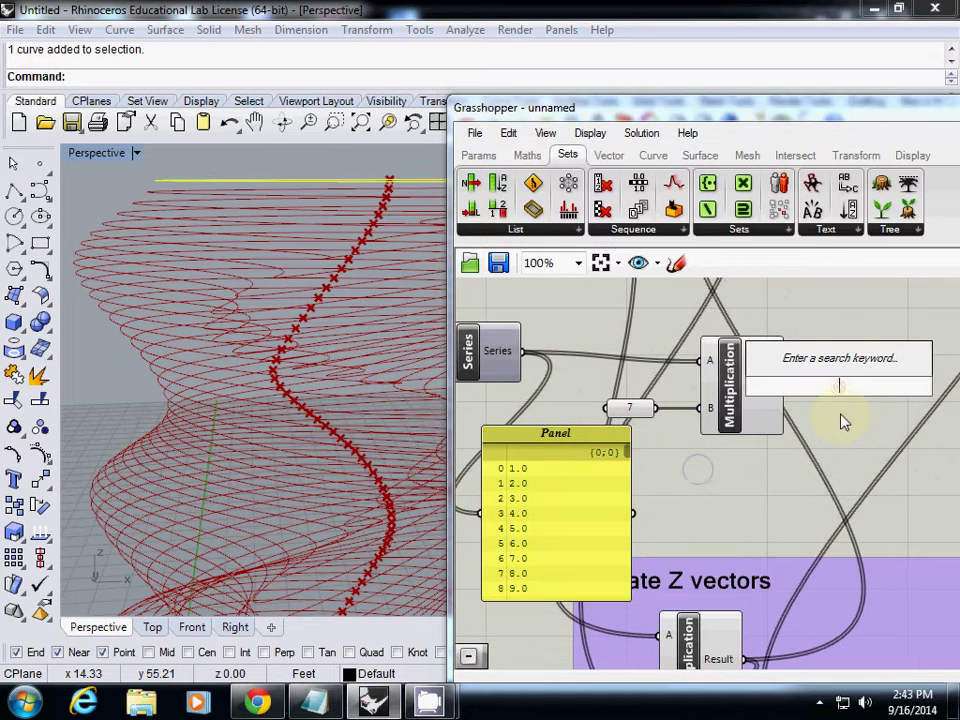
text(panel)
key(Return)
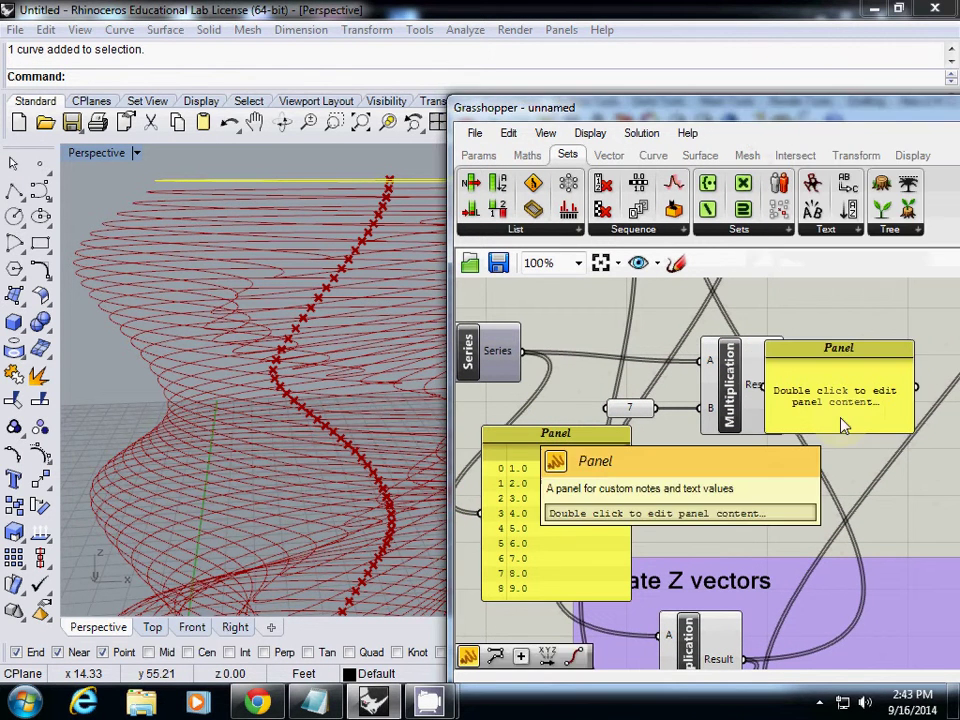
drag(831, 345, 791, 455)
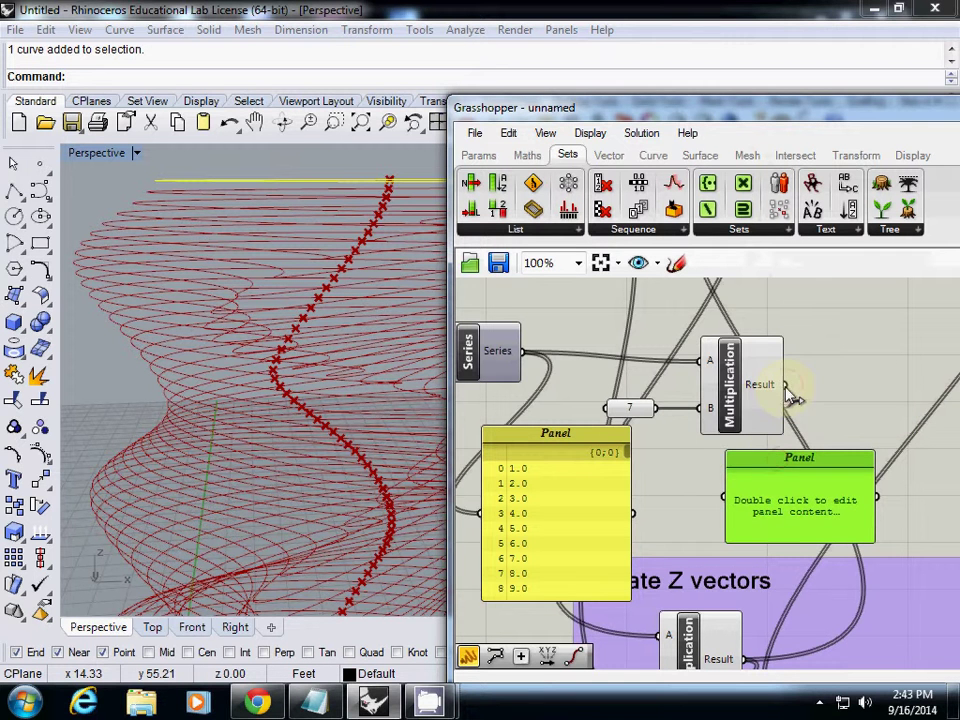
drag(786, 385, 724, 497)
drag(790, 543, 789, 636)
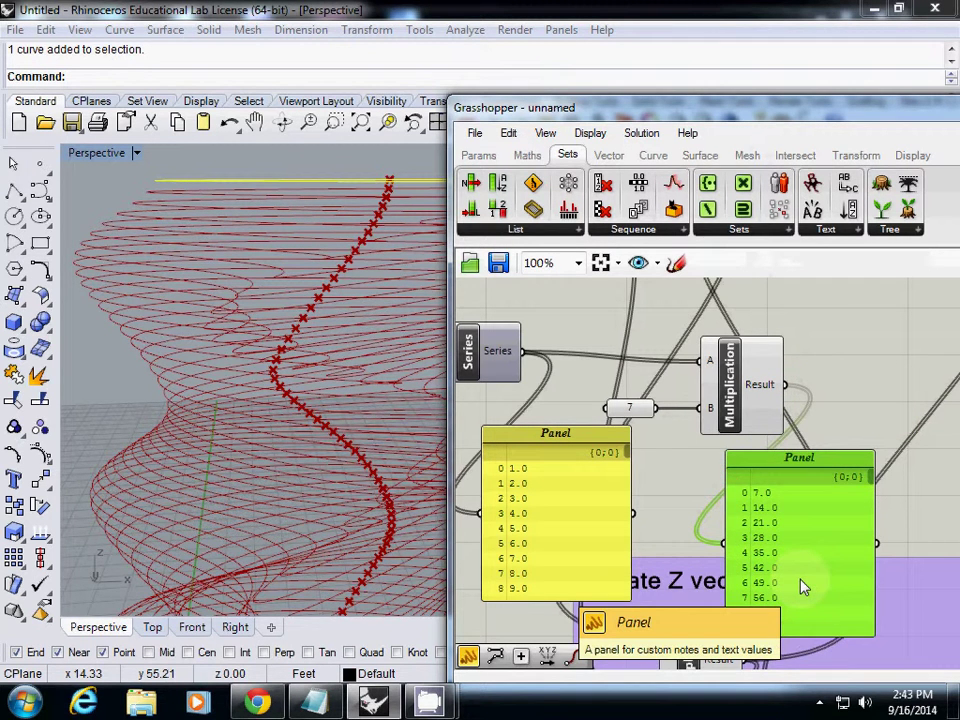
Step: Connect the Result of the series Multiplication to the Y component input of Vector XYZ
right_drag(739, 506, 767, 466)
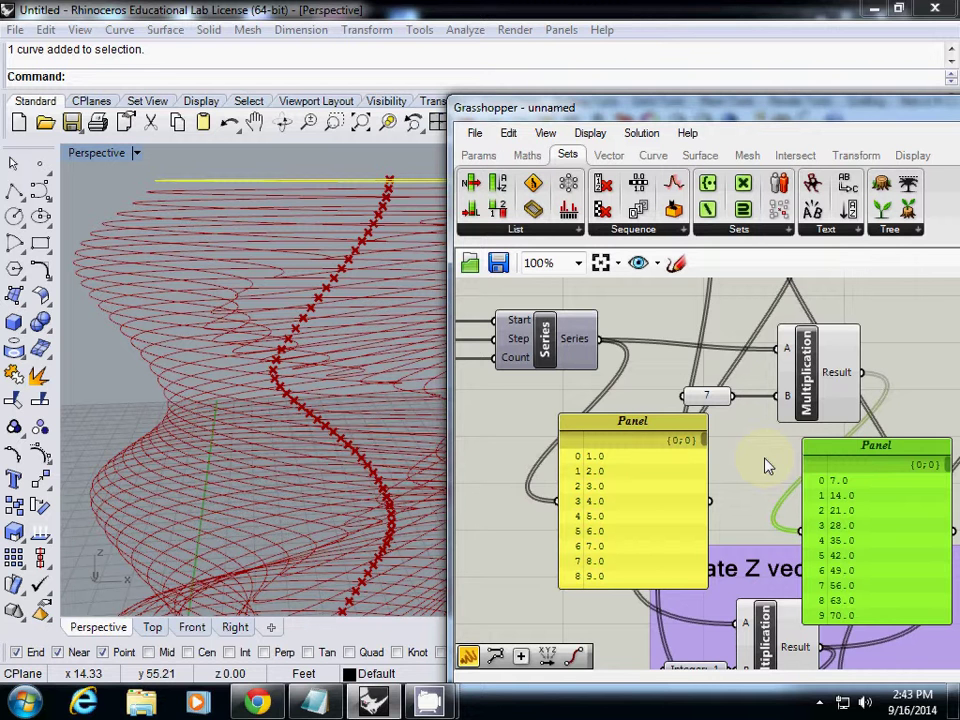
scroll(766, 466, down, 5)
scroll(696, 452, up, 4)
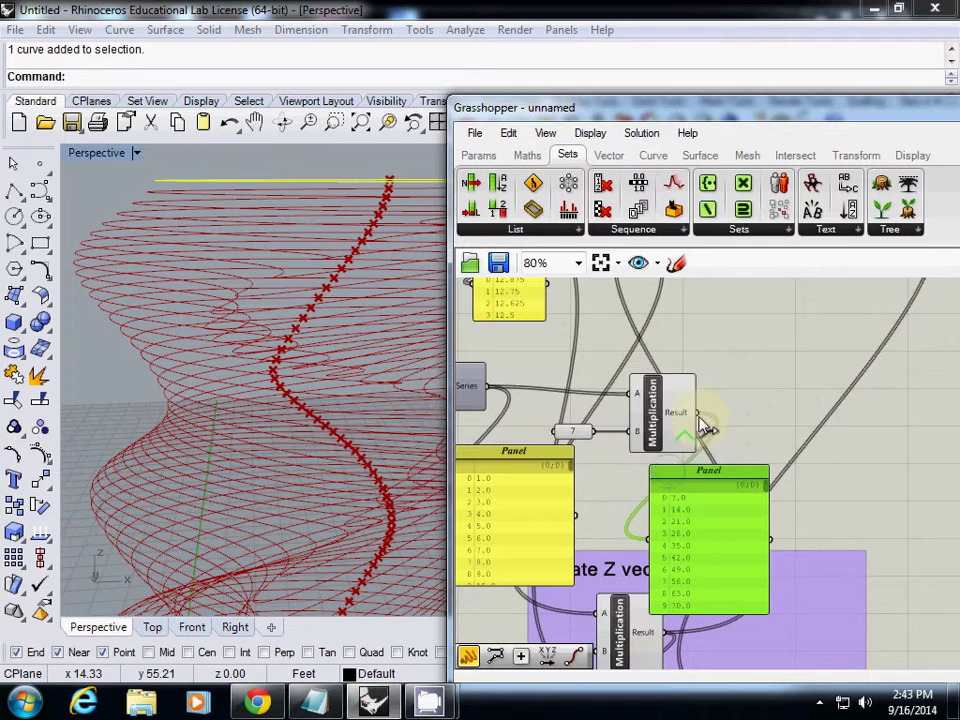
right_drag(746, 403, 729, 508)
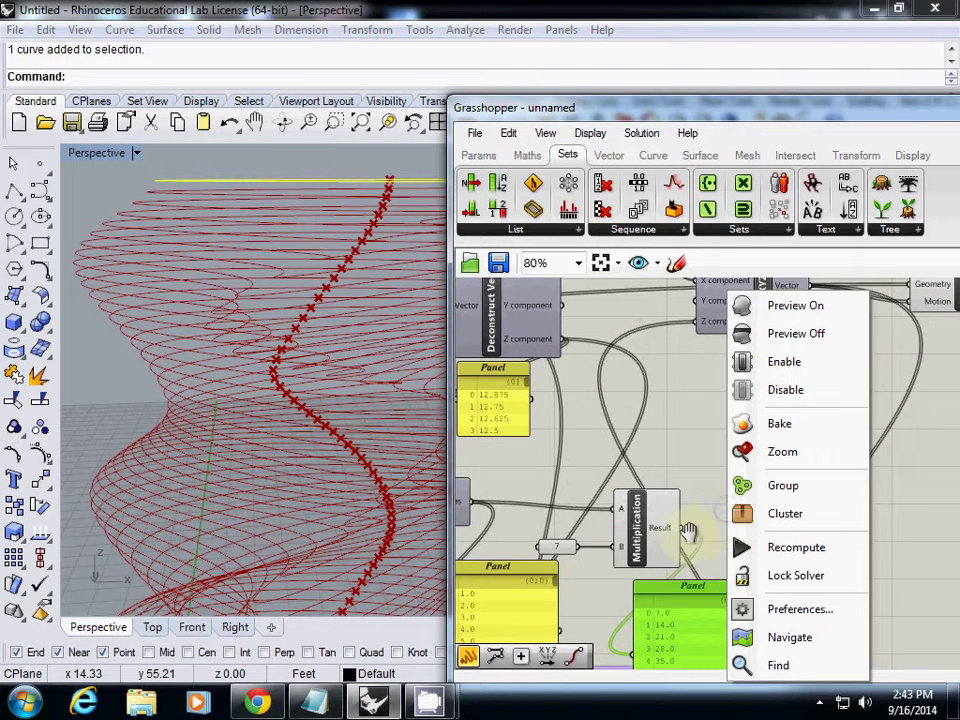
click(688, 530)
drag(682, 528, 697, 321)
Step: Examine the spaced curves in Rhino's Perspective view, then switch to the four-viewport layout and inspect the row in Top
right_drag(343, 311, 238, 420)
scroll(274, 317, down, 5)
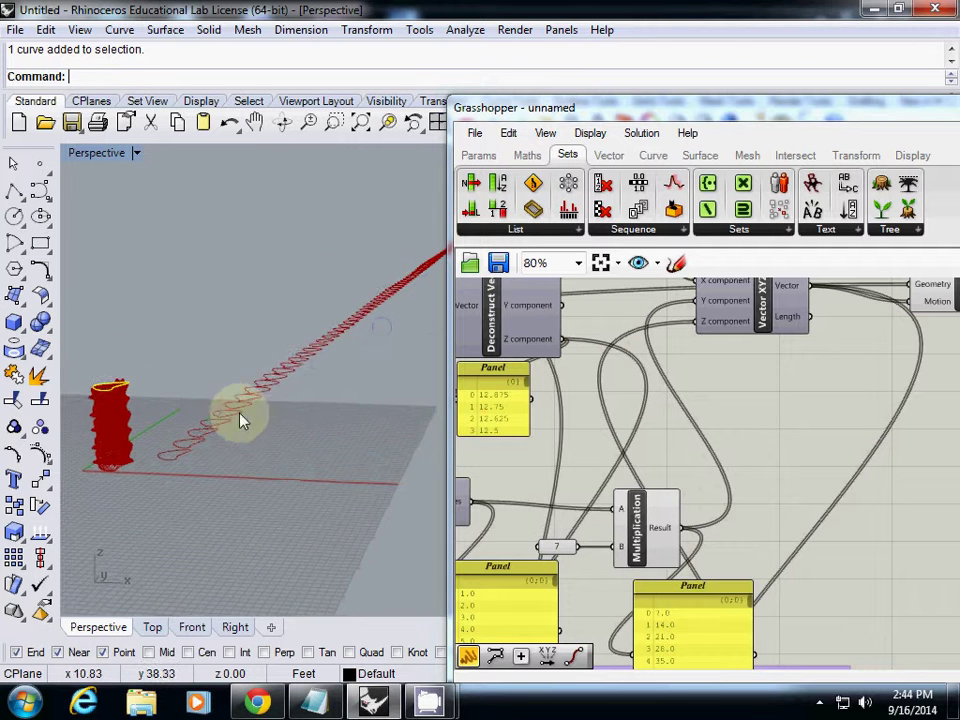
scroll(255, 405, up, 3)
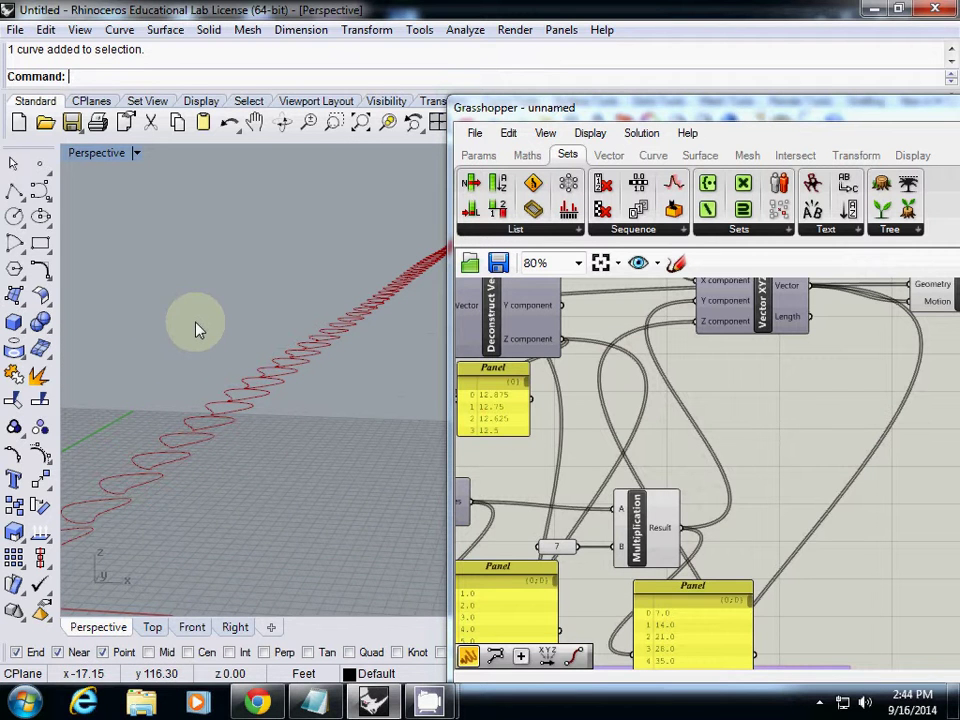
double_click(75, 153)
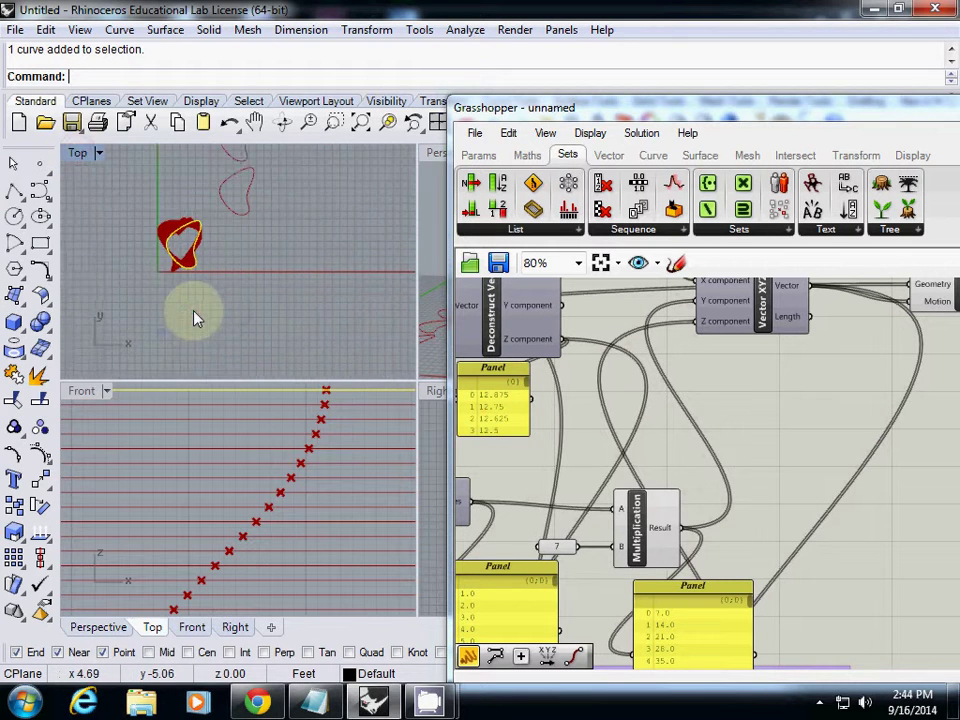
scroll(205, 290, down, 5)
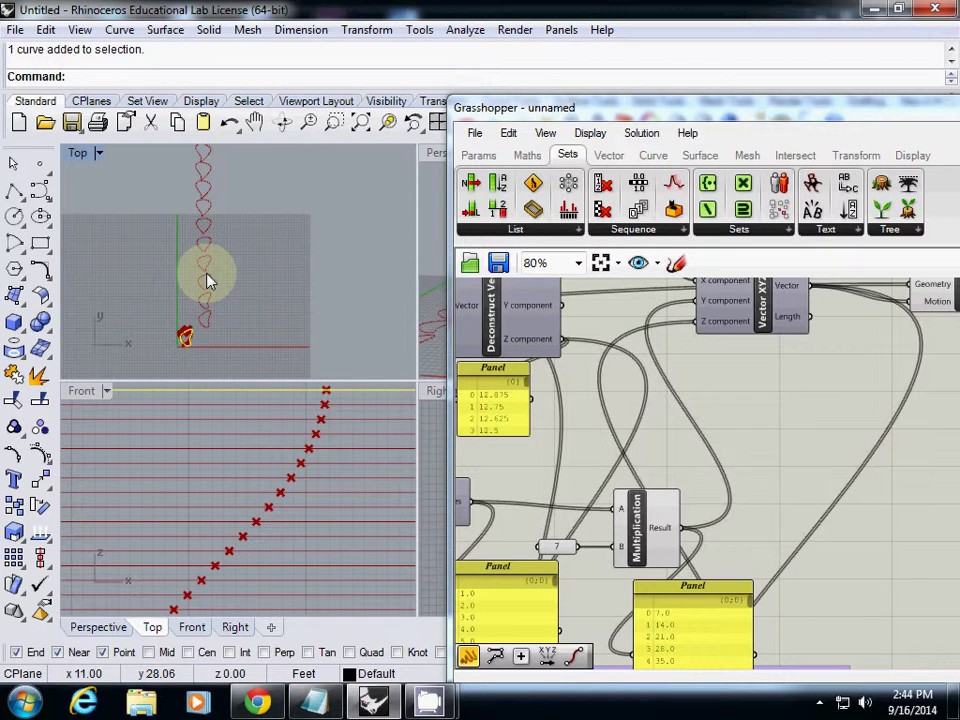
scroll(274, 280, down, 1)
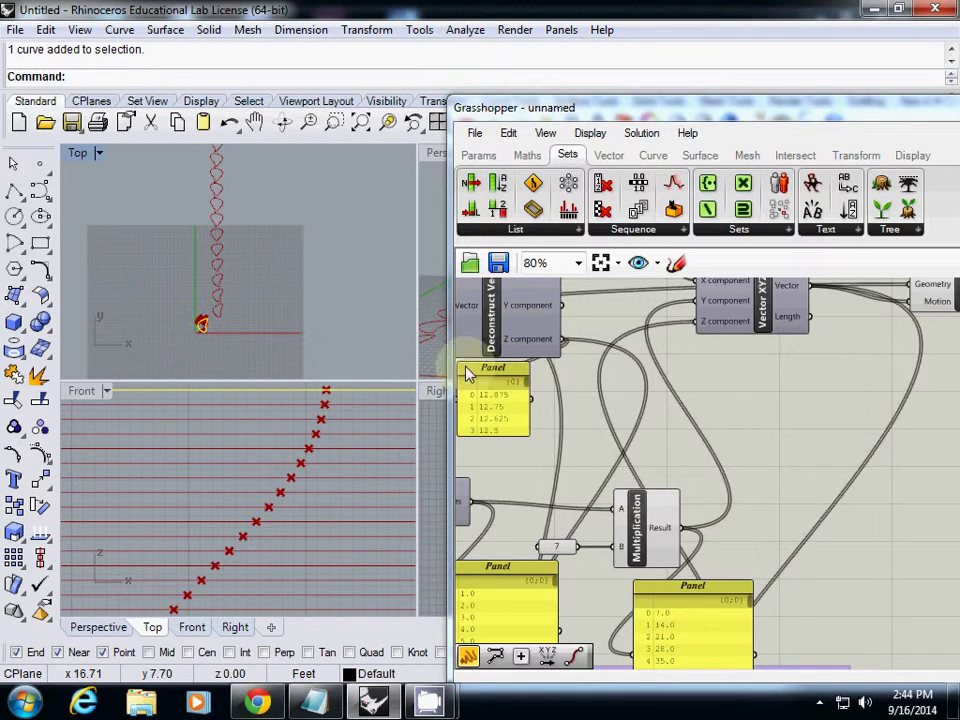
Step: Connect the series Multiplication's Result to Vector XYZ's X component and disconnect it from the Y component
drag(688, 536, 684, 276)
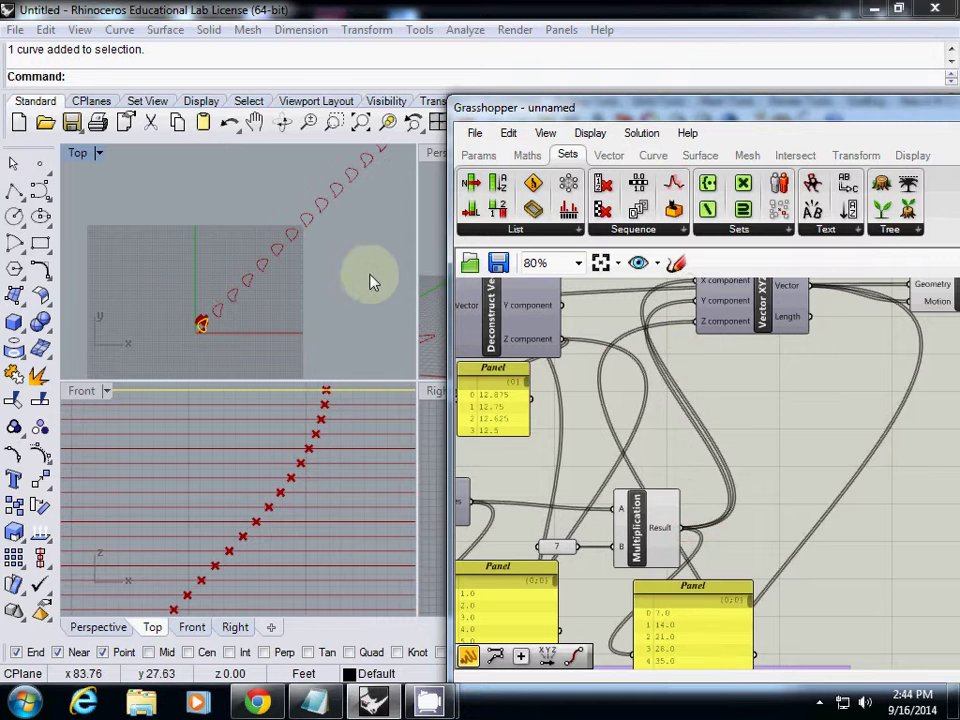
right_drag(634, 335, 632, 364)
right_click(633, 298)
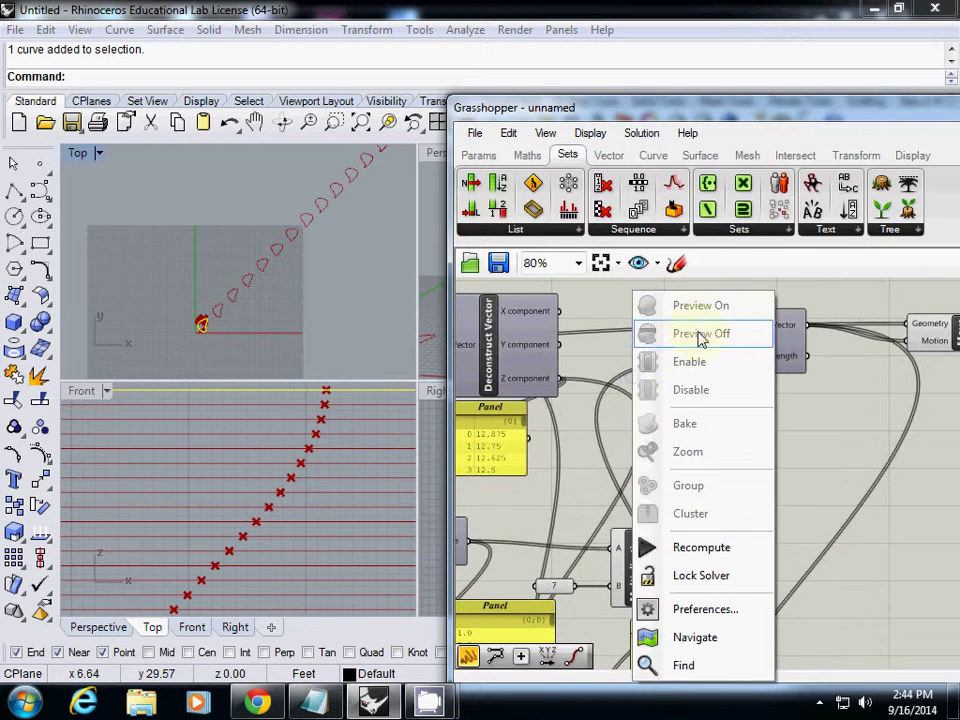
click(793, 283)
right_click(712, 322)
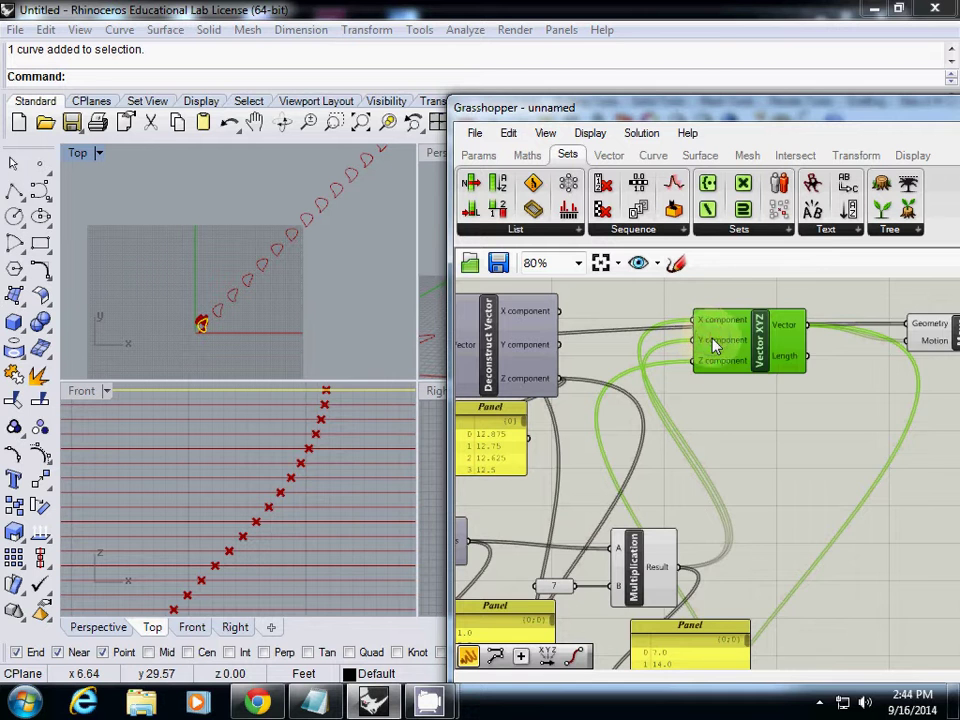
right_click(712, 334)
mouse_move(786, 381)
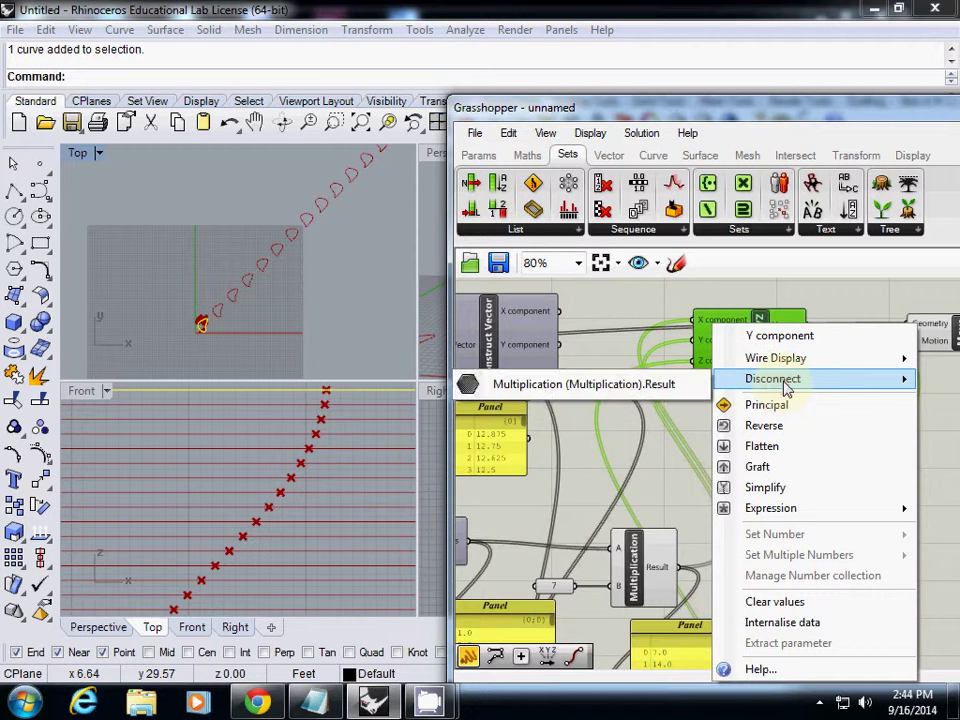
click(580, 384)
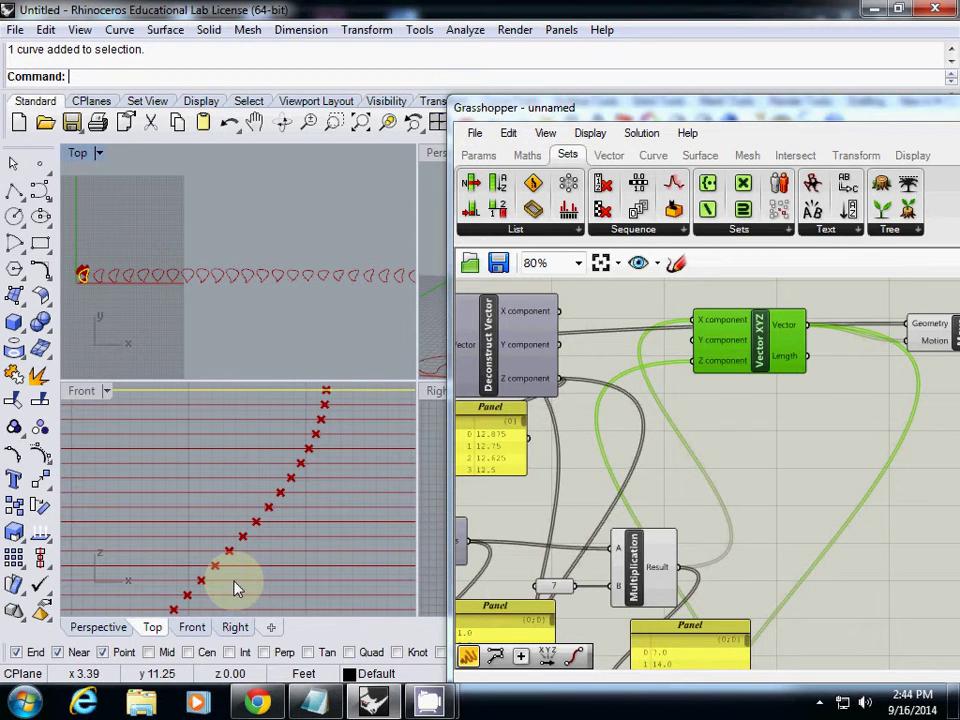
mouse_move(428, 703)
click(380, 566)
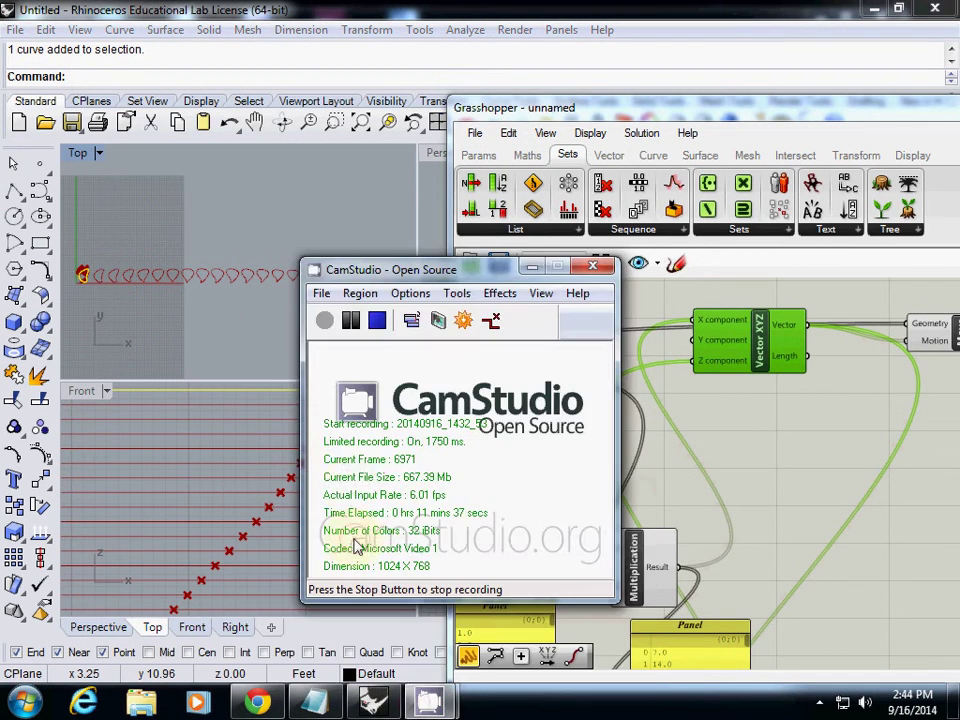